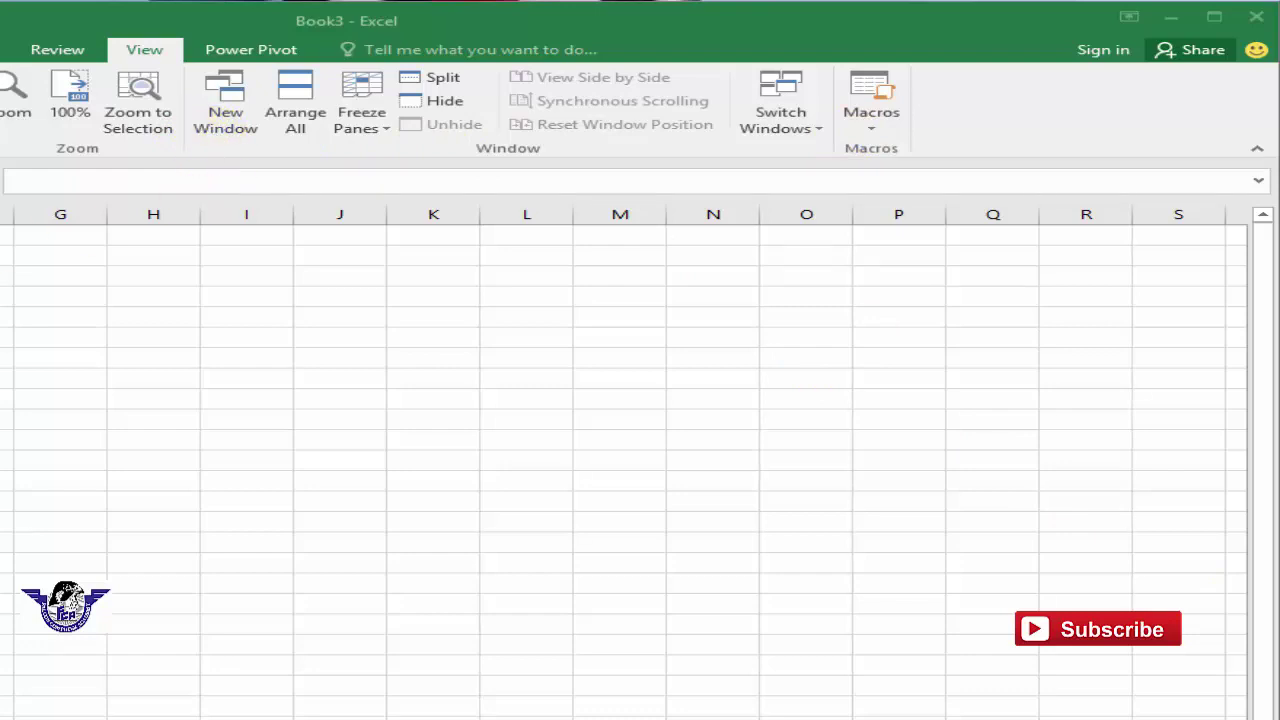
- Enter the headers name, class and roll no in A1:C1, then open a second window on Book3
click(153, 480)
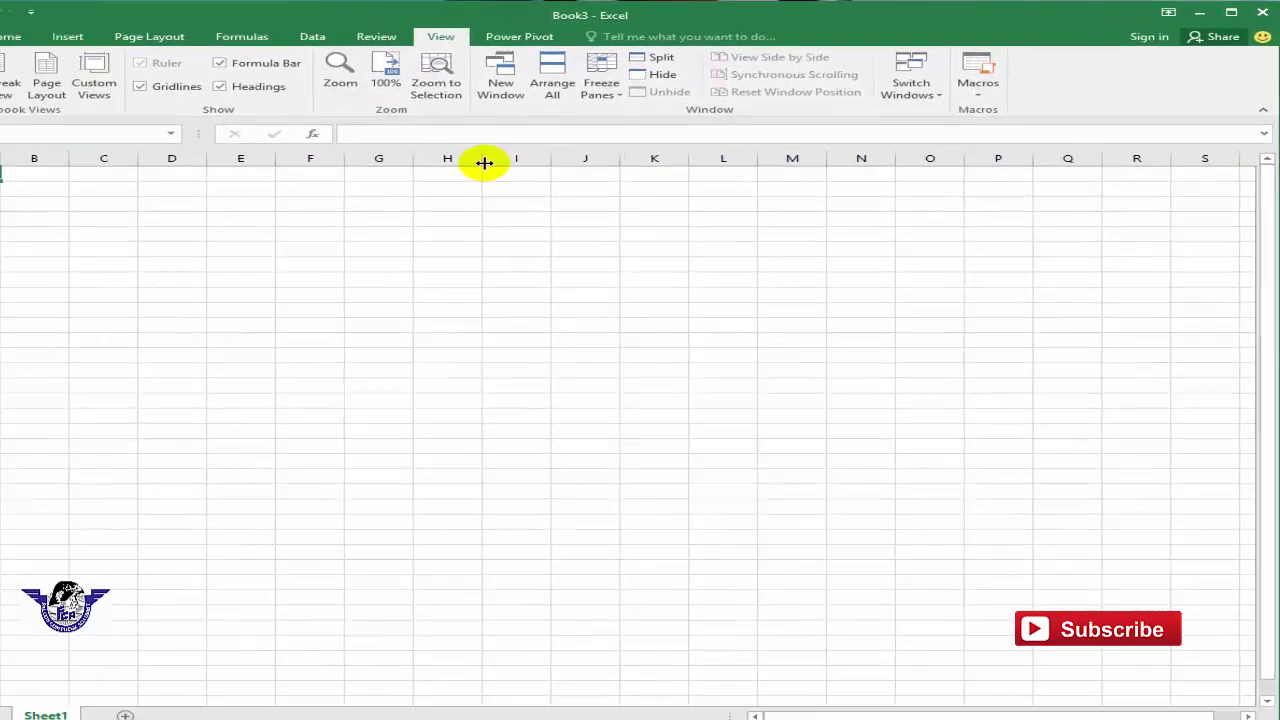
text(name)
key(Tab)
text(c)
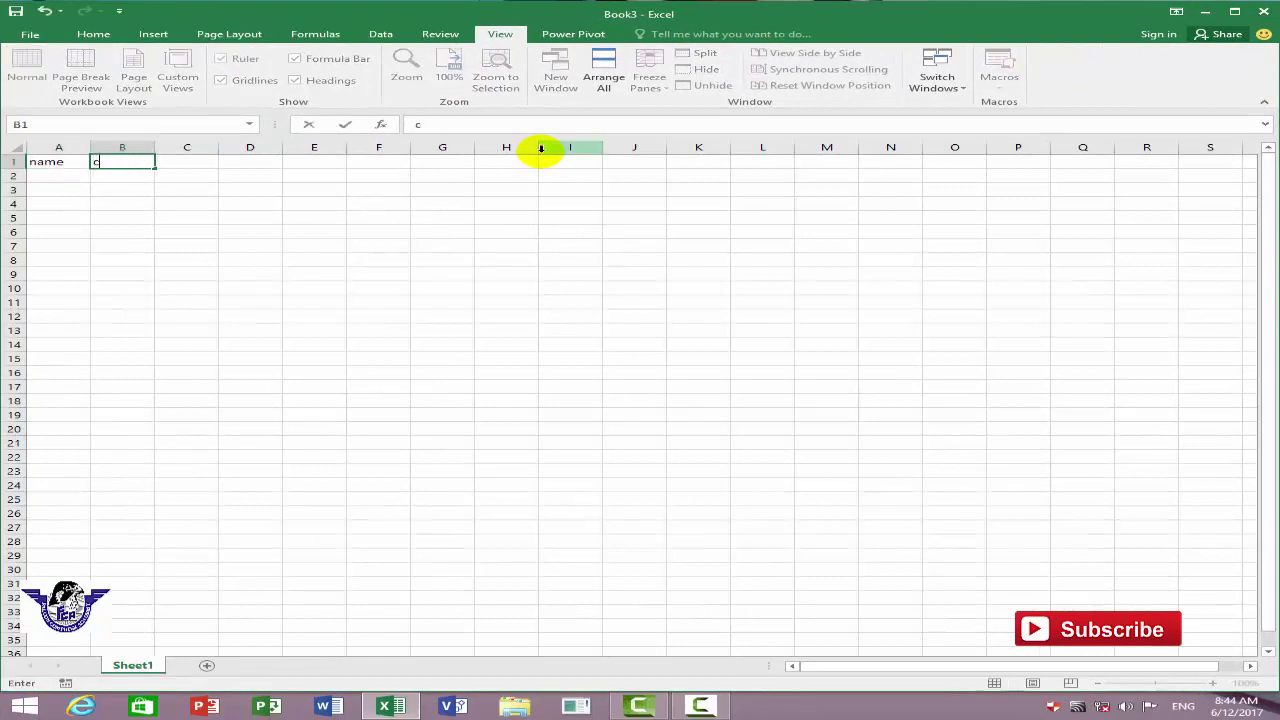
text(lass)
key(Tab)
text(r)
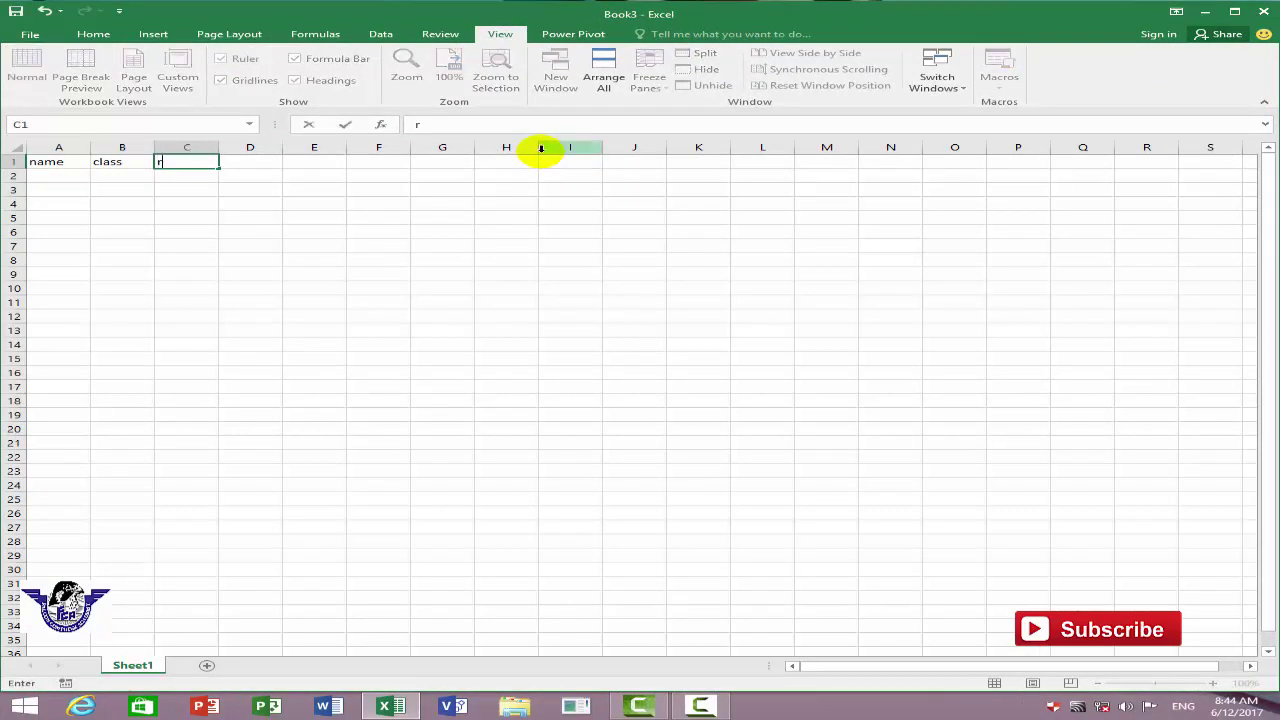
key(Tab)
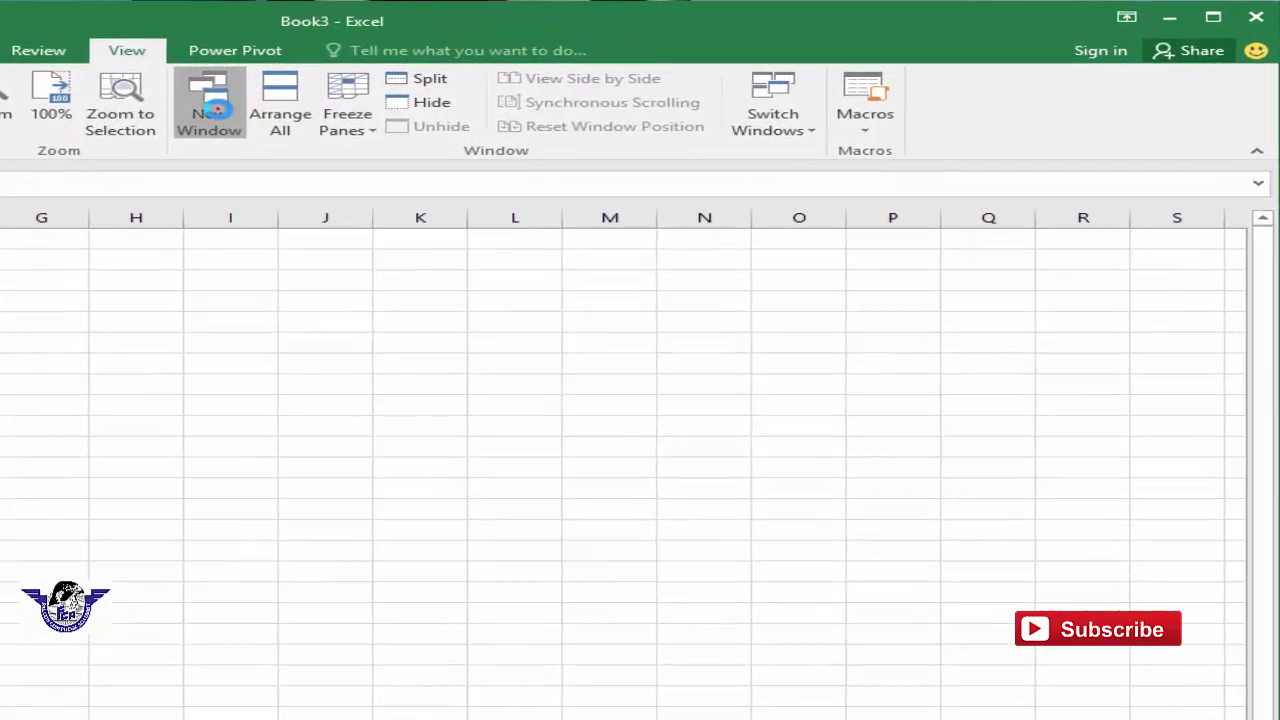
click(563, 75)
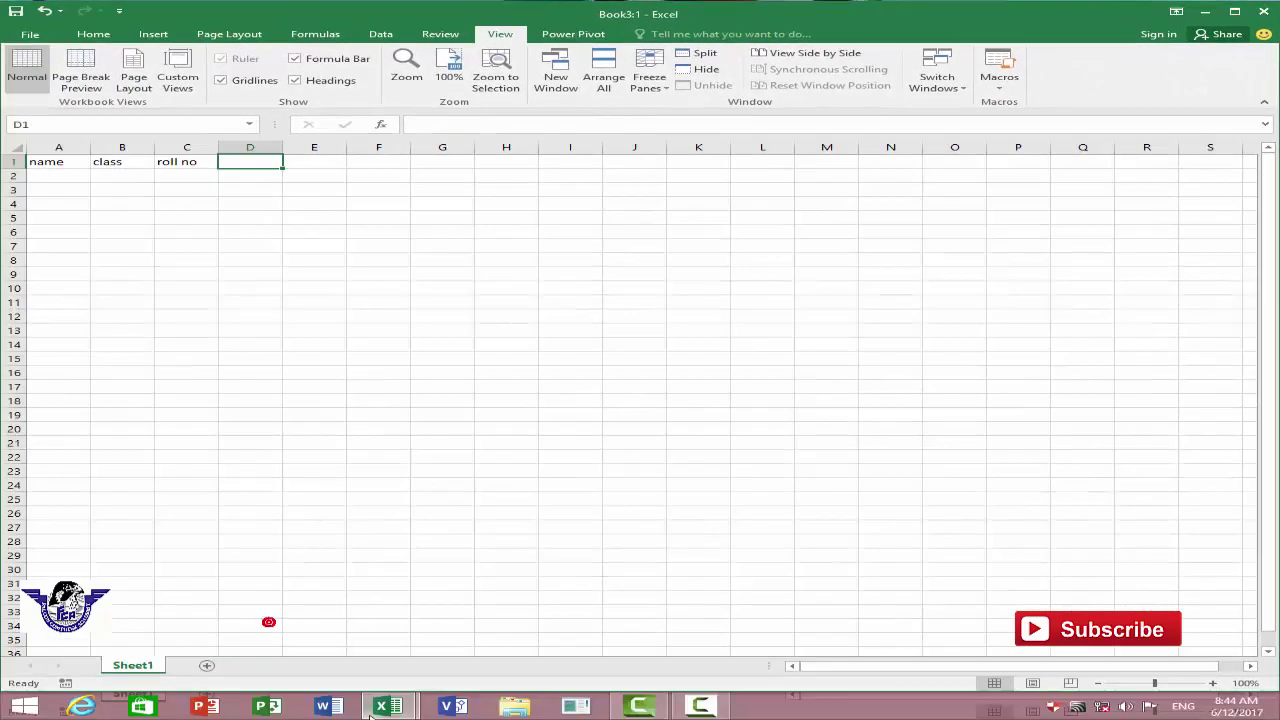
- In the Book3:2 window, list ali, zahid, umer, rashid, vijay, kashif, ali in A4:A10
mouse_move(398, 707)
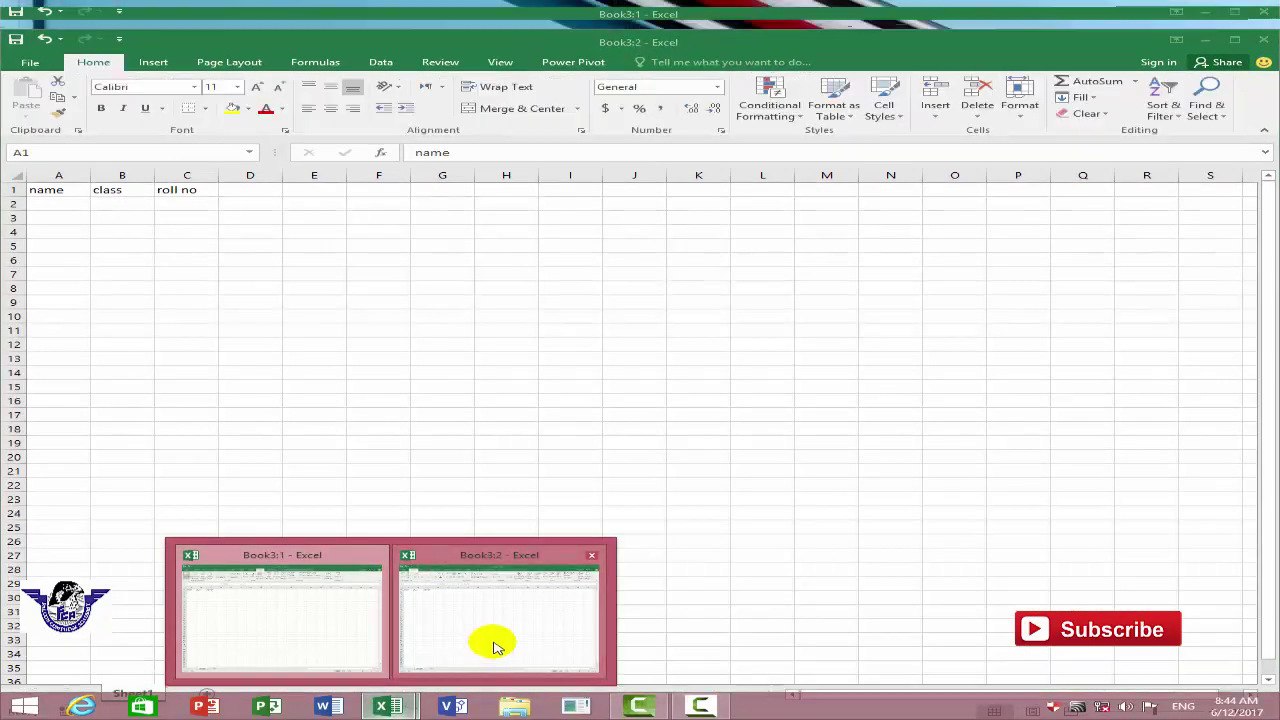
click(491, 645)
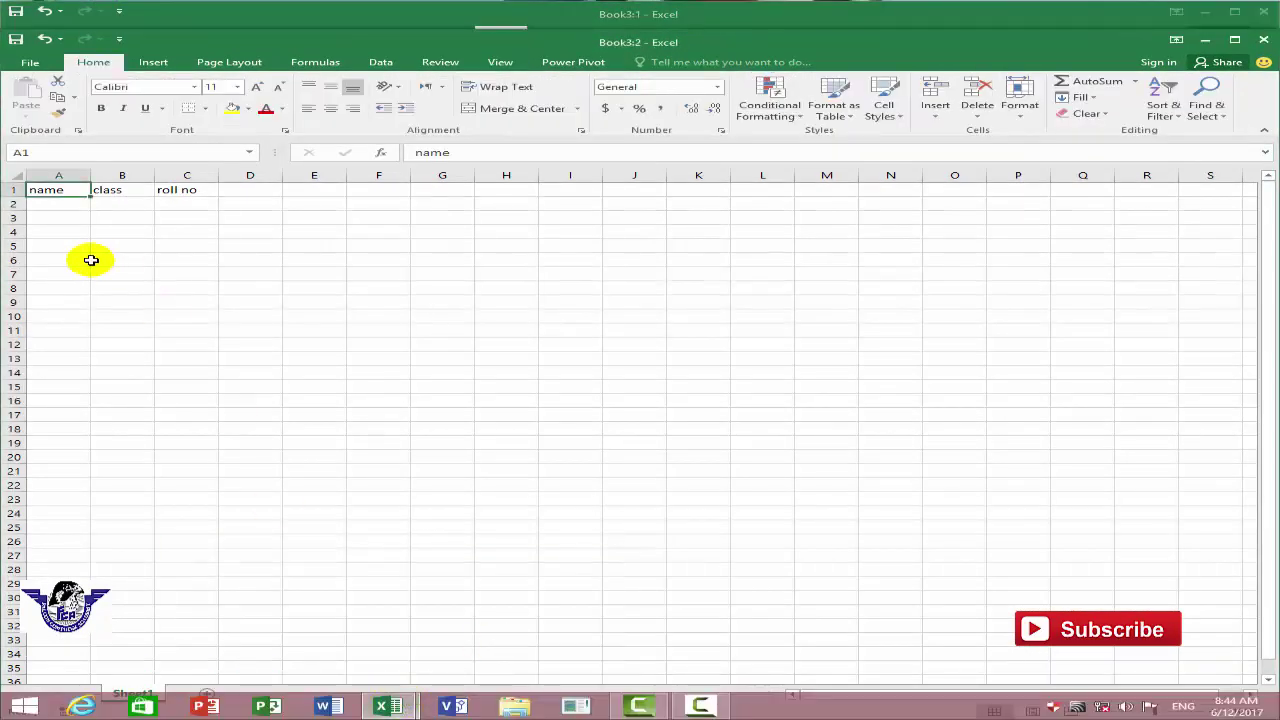
click(63, 240)
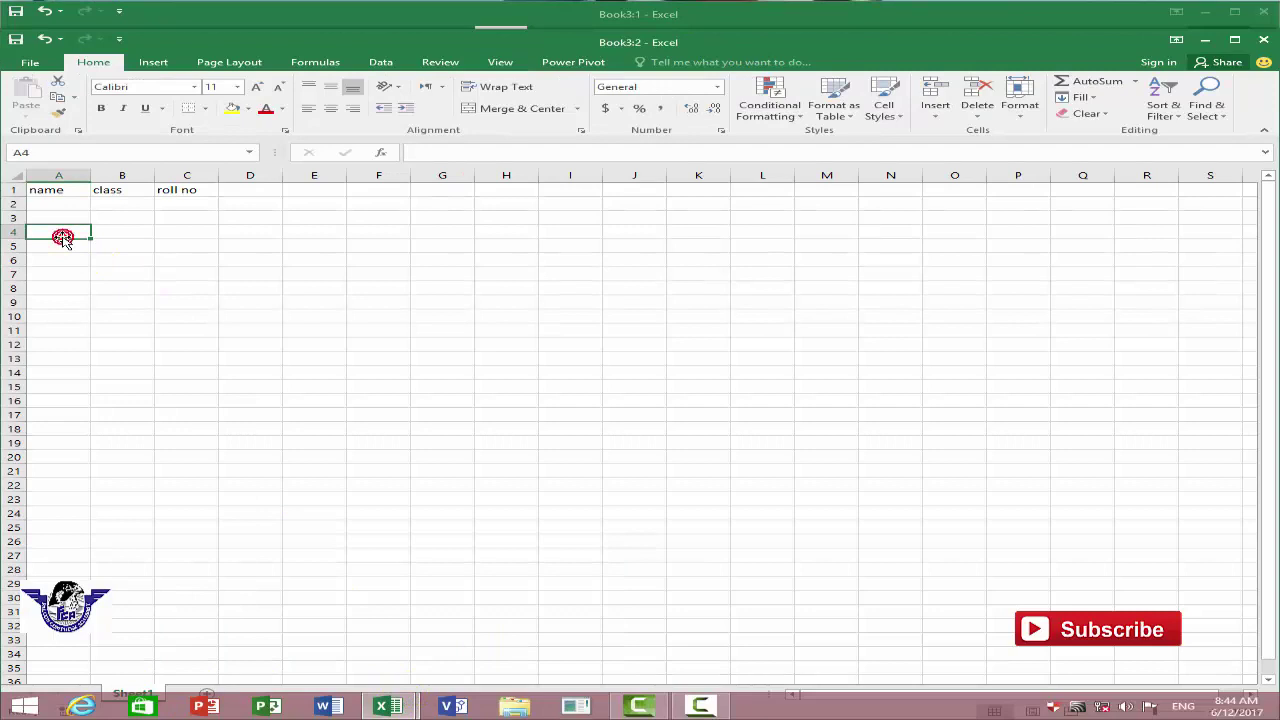
text(ali)
key(Return)
text(zahid)
key(Return)
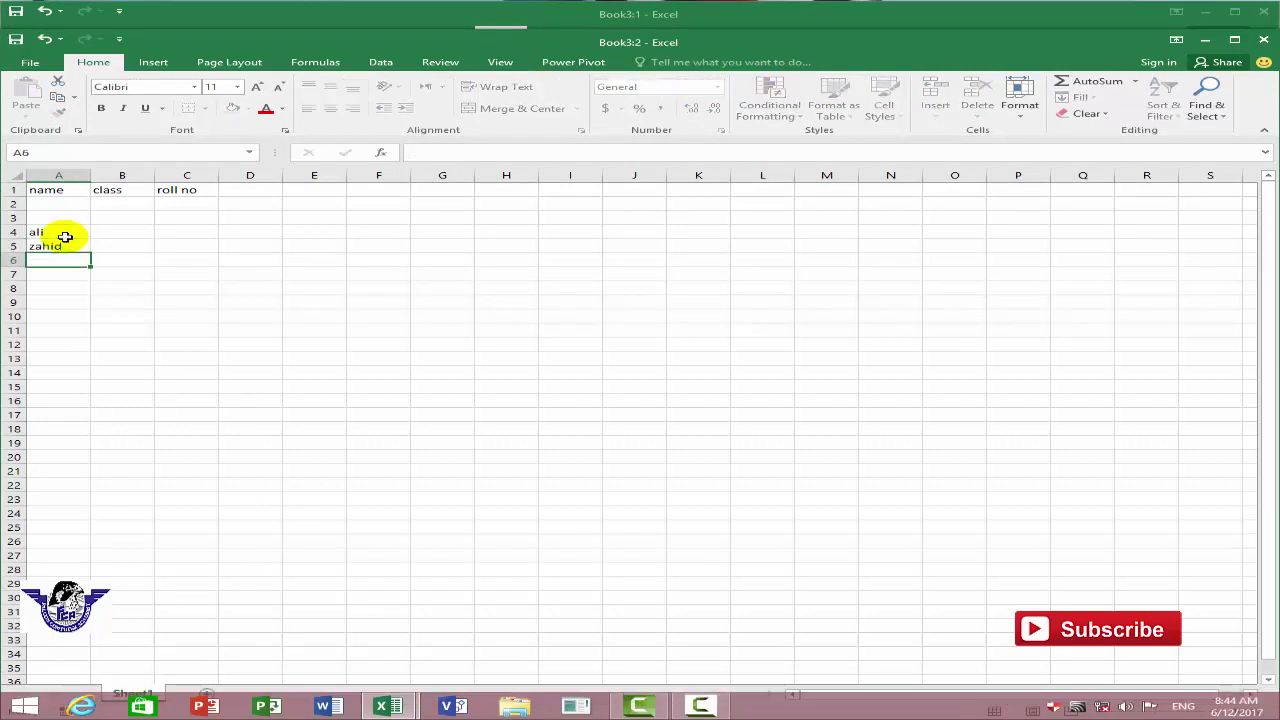
text(umer)
key(Return)
text(rashid)
key(Return)
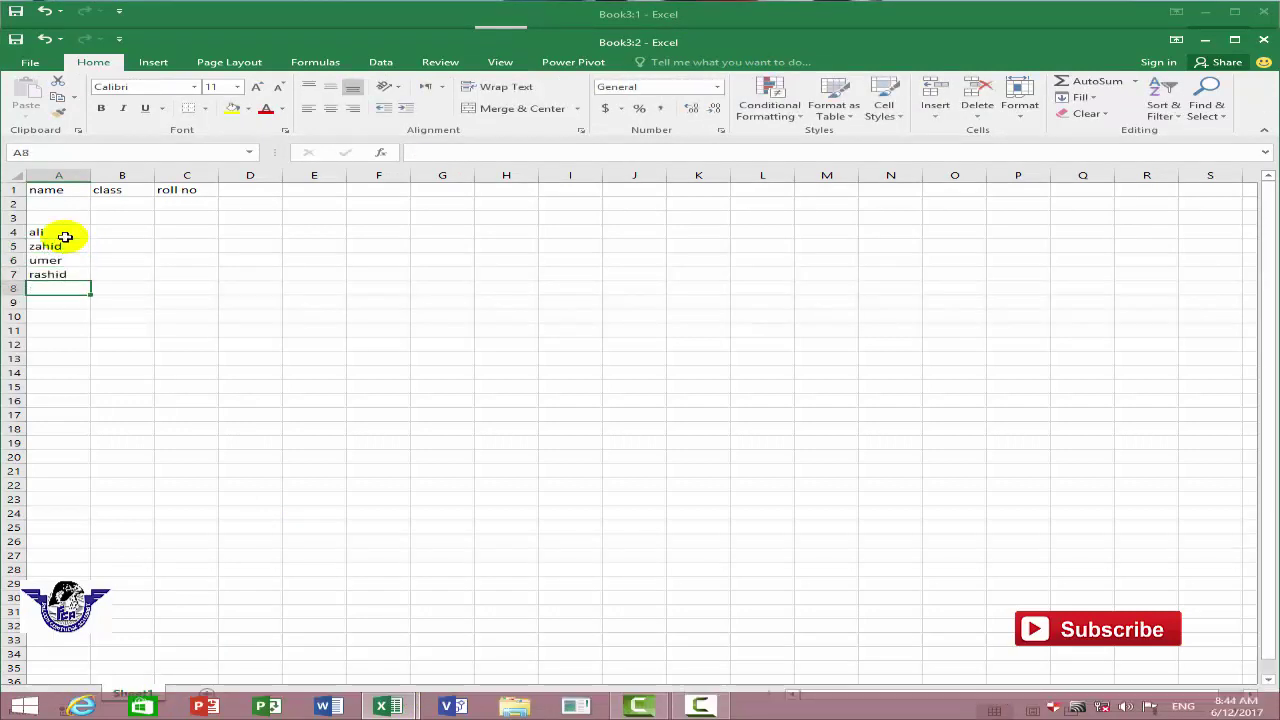
text(vijay)
key(Return)
text(kashif)
key(Return)
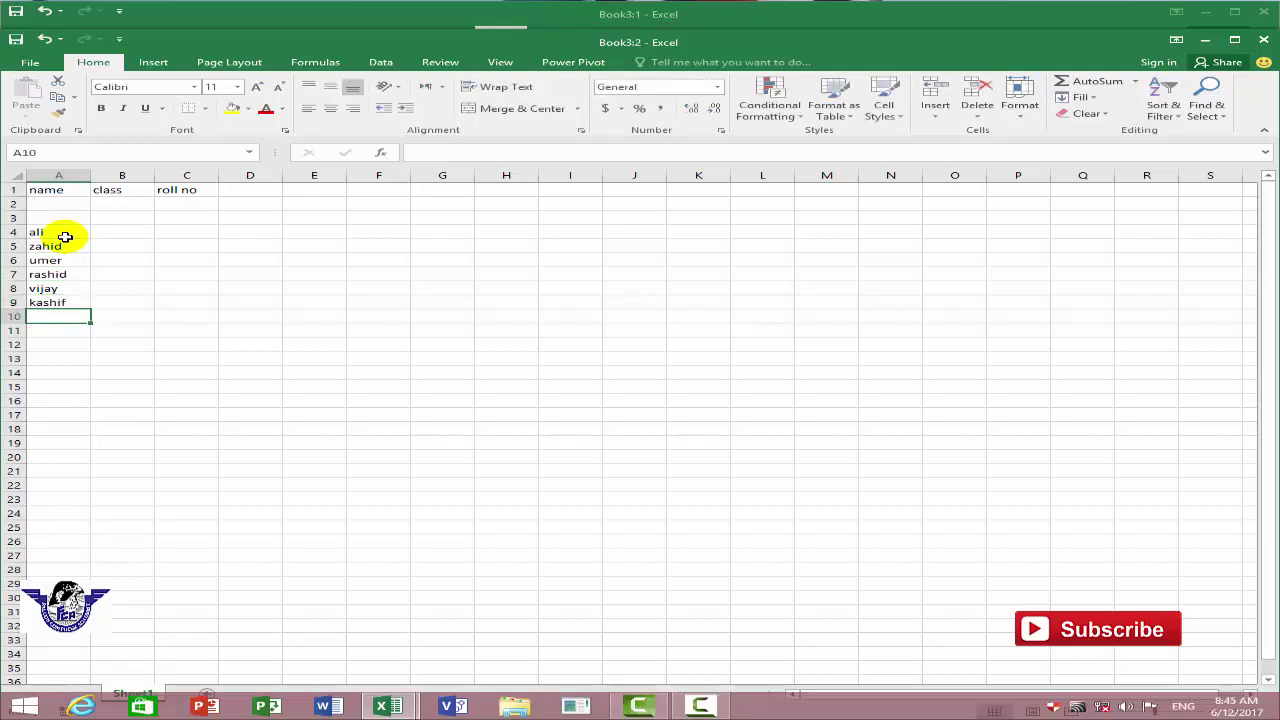
text(ali)
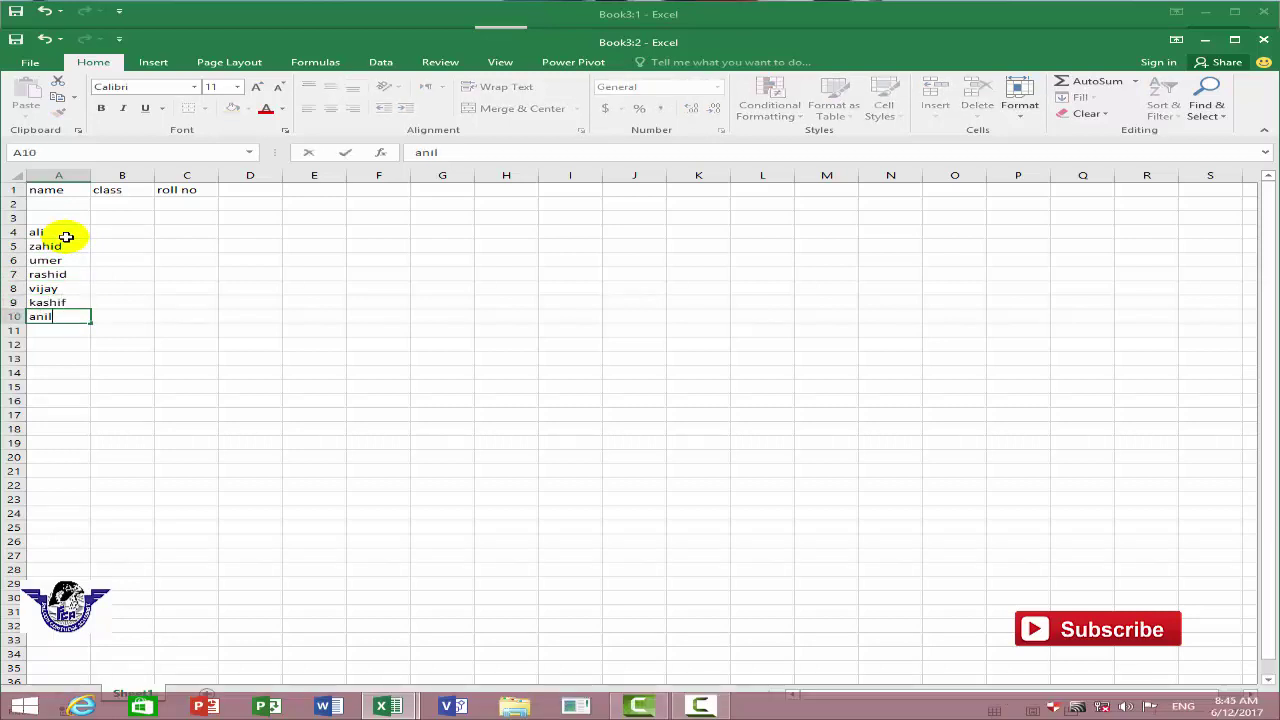
key(Return)
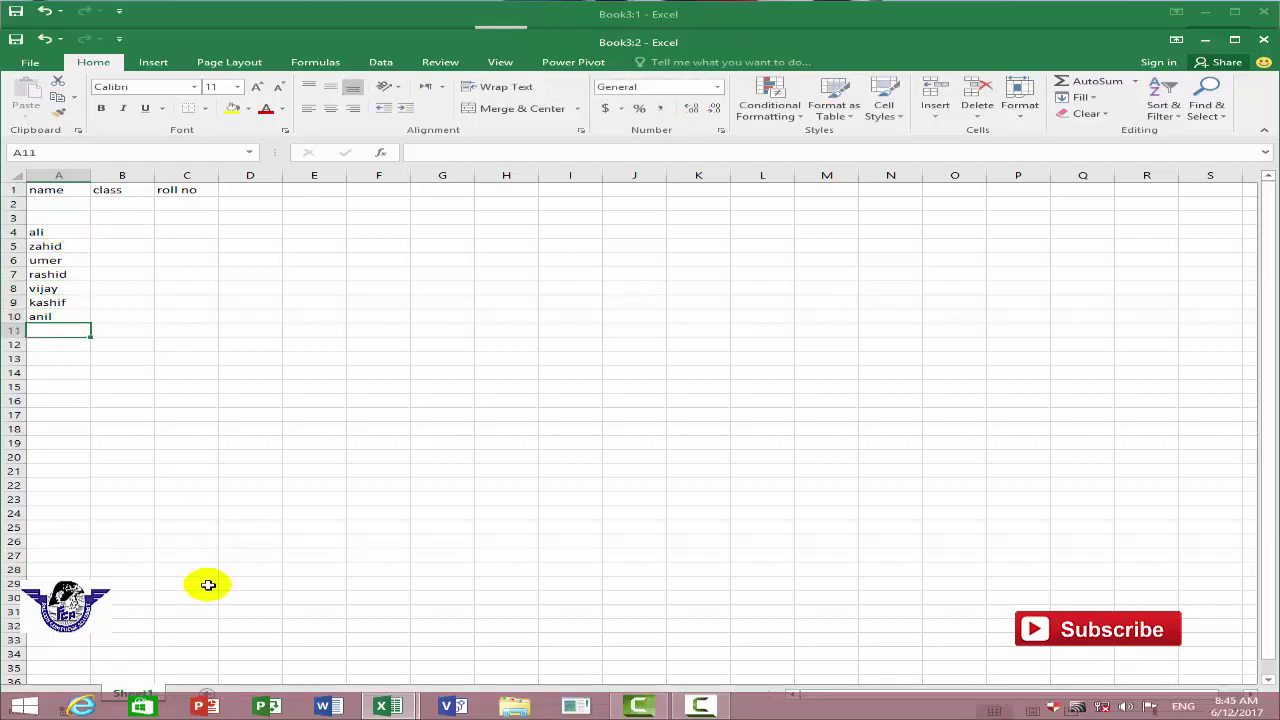
- Switch between the Book3:1 and Book3:2 windows, then close the extra Book3:2 window
mouse_move(365, 702)
click(324, 620)
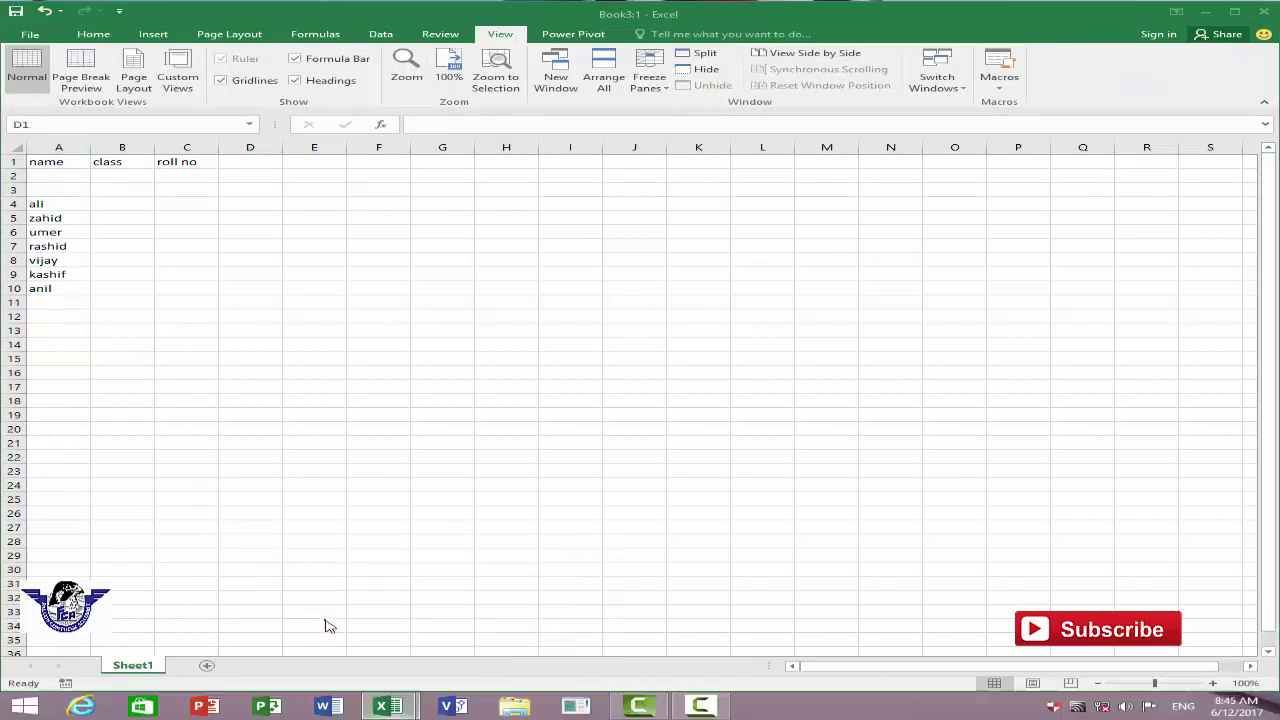
click(385, 698)
click(474, 642)
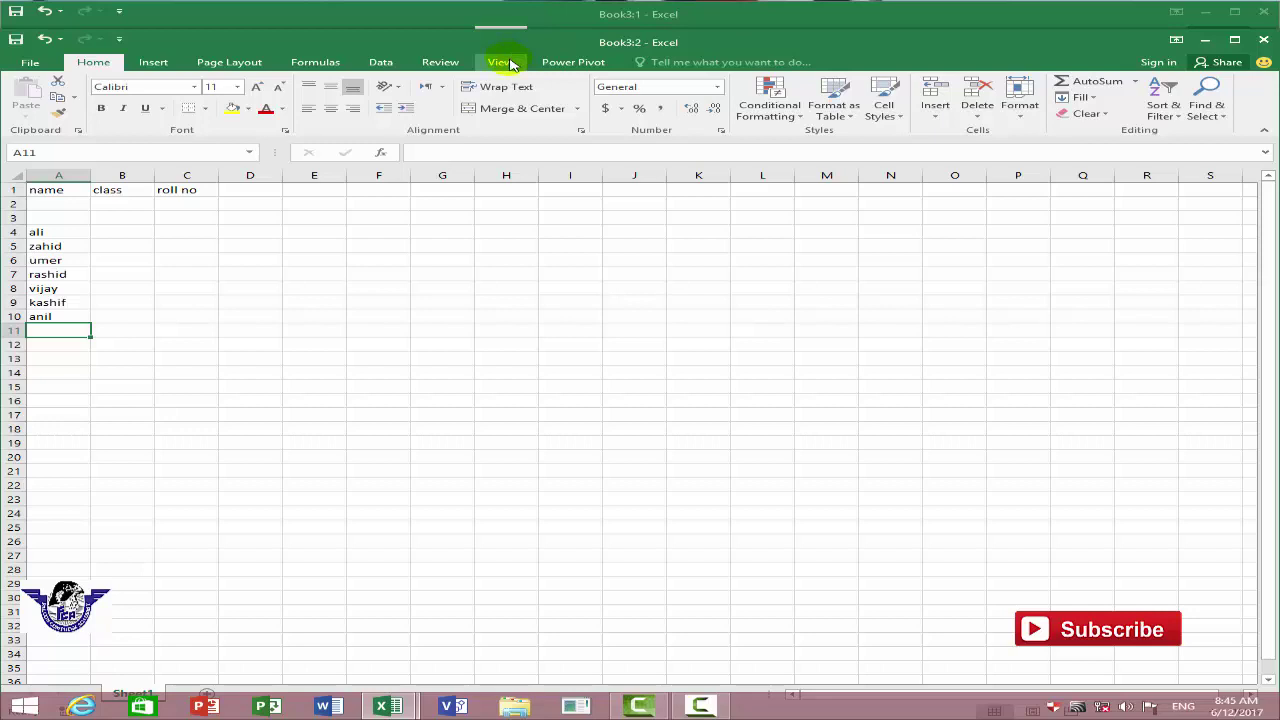
click(511, 64)
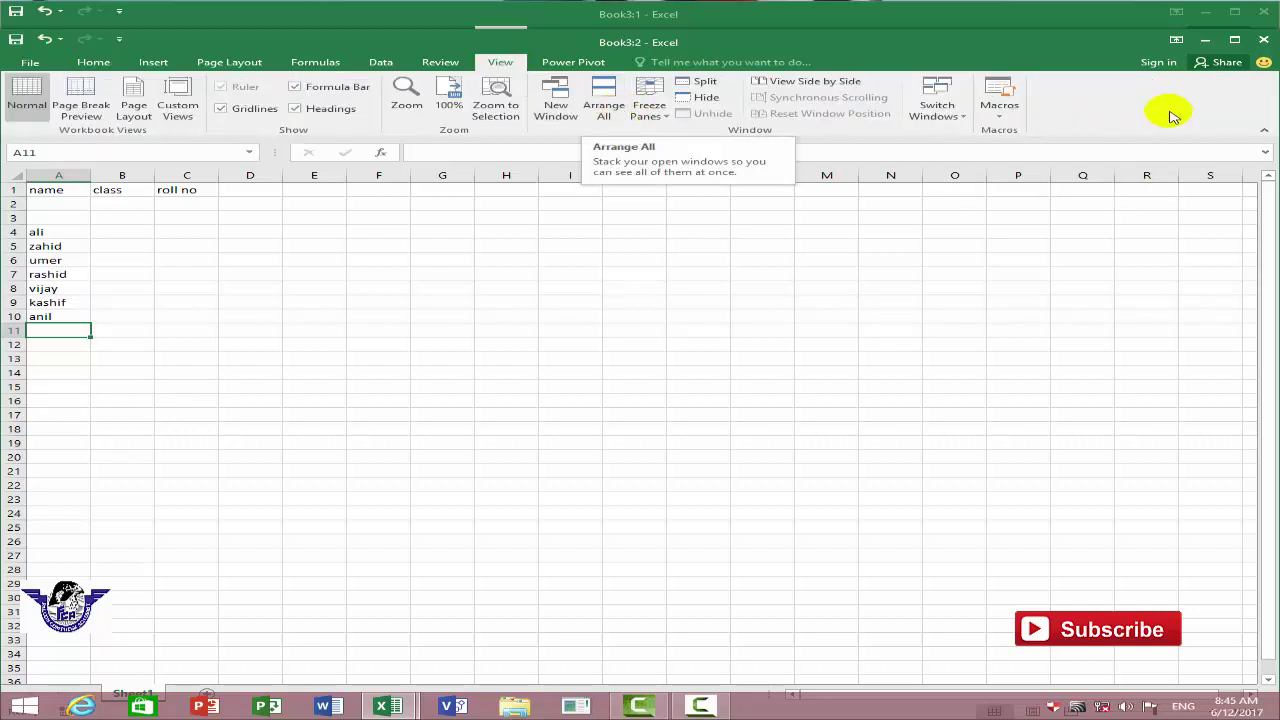
click(1252, 46)
- Minimize Excel to the desktop and restore the Book3 workbook window
click(500, 331)
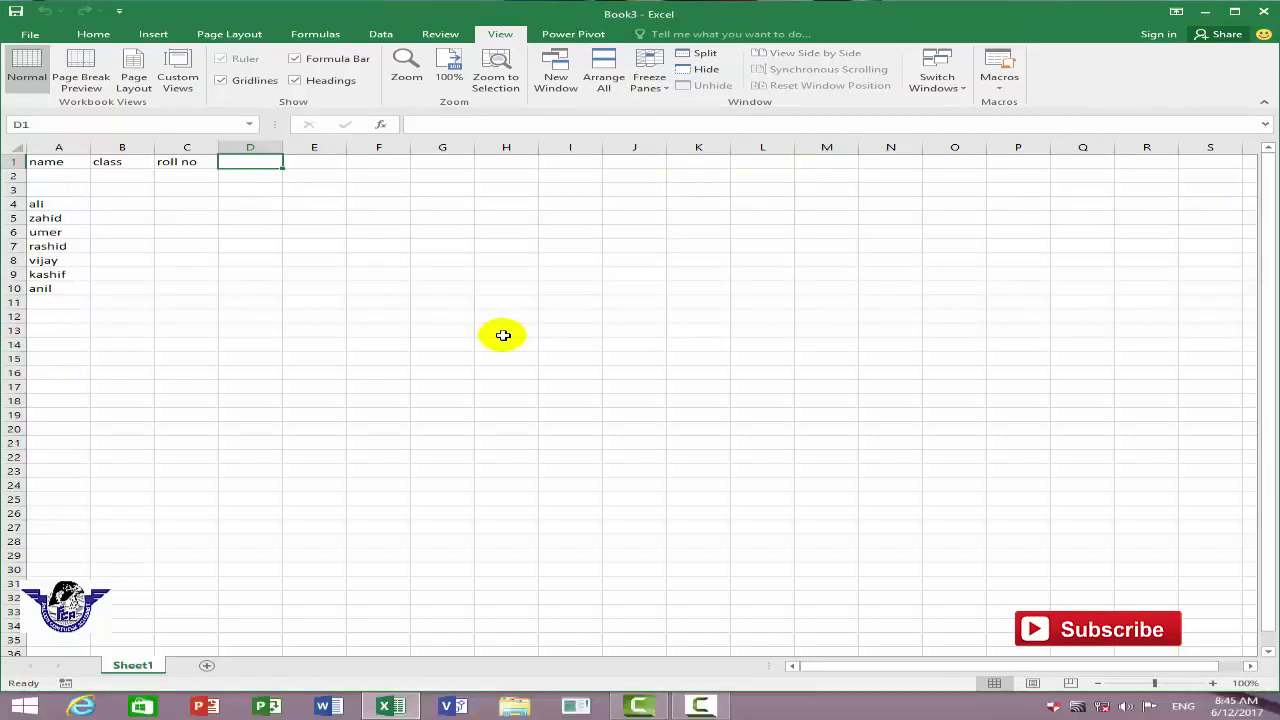
click(403, 708)
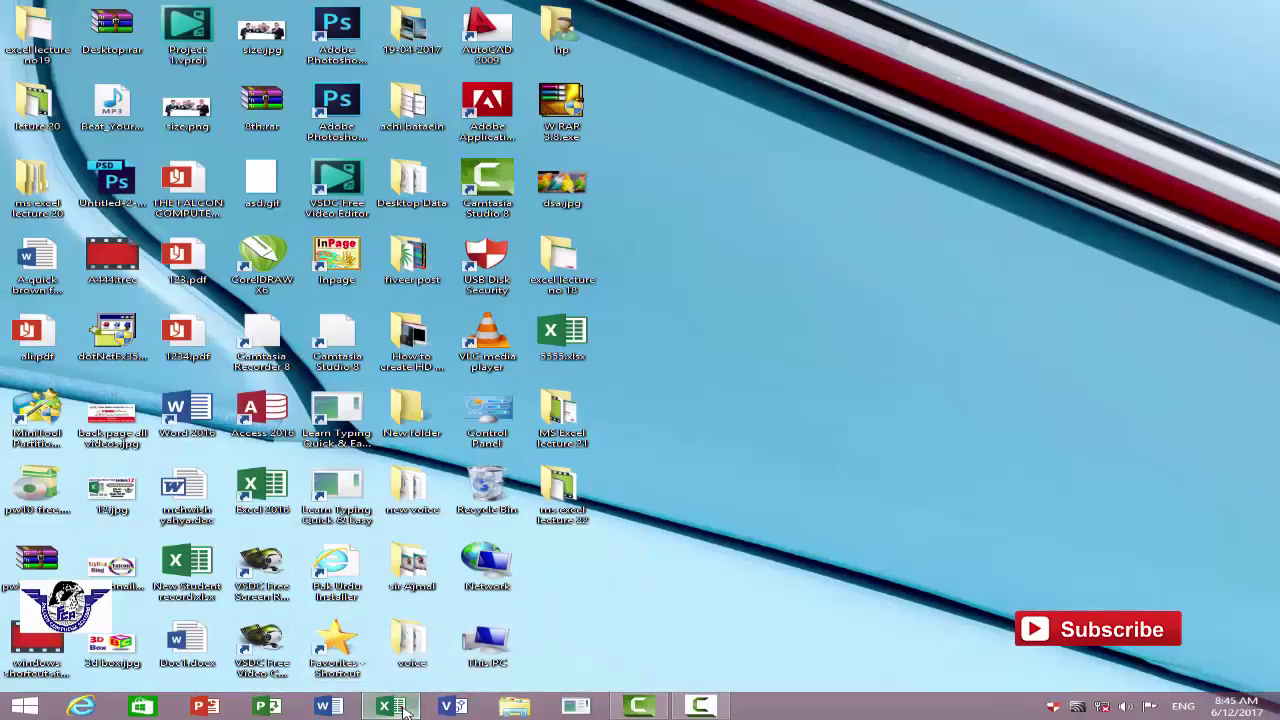
click(392, 707)
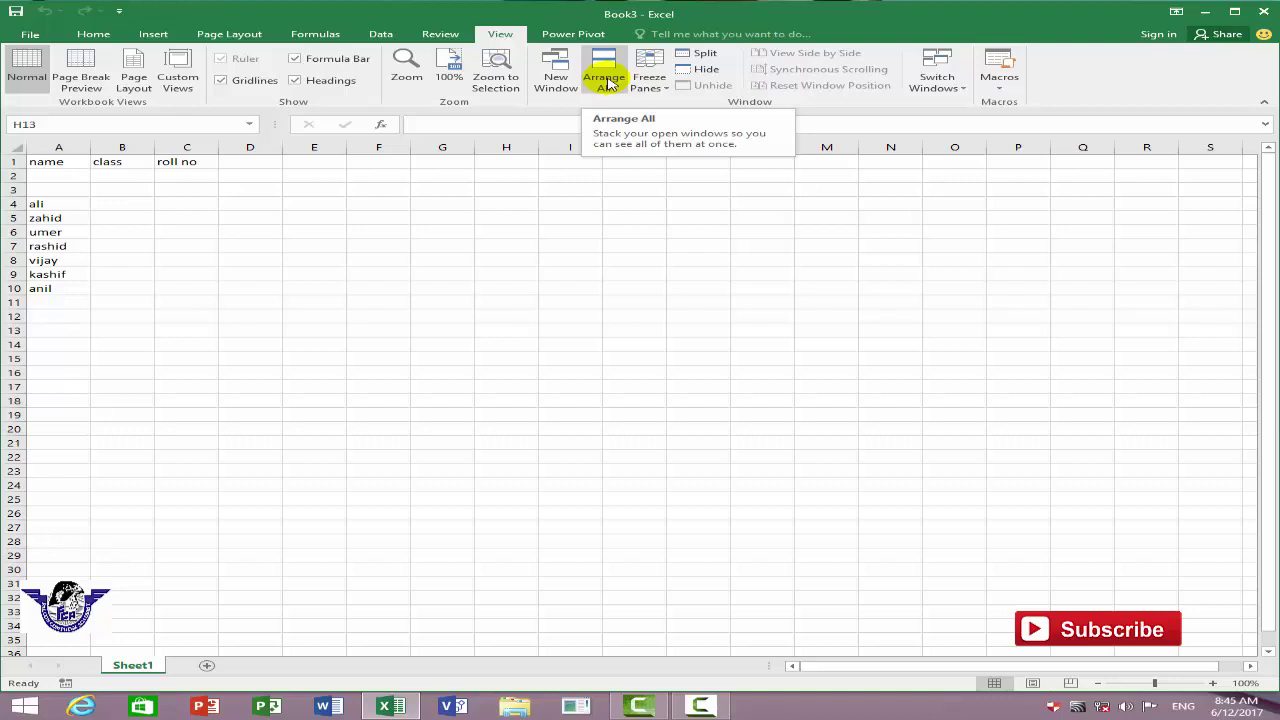
click(423, 413)
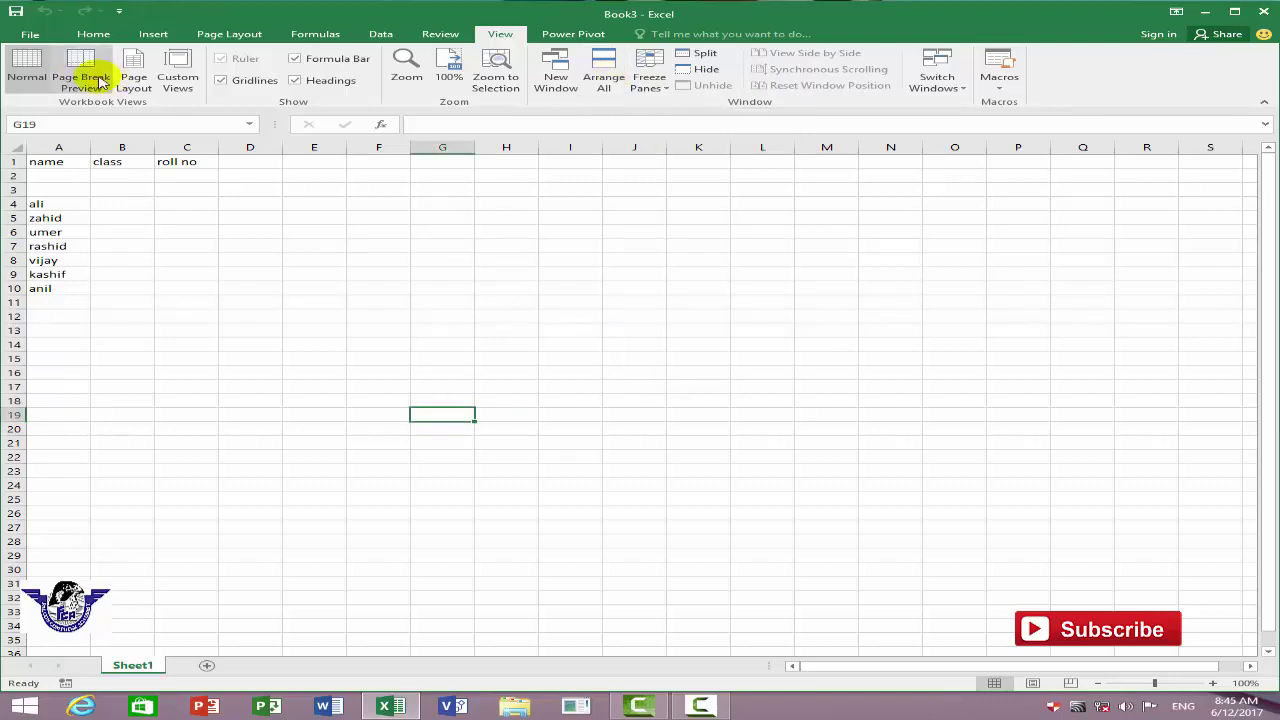
- Create a new blank workbook Book4, then switch to Book3 and back to Book4
click(33, 36)
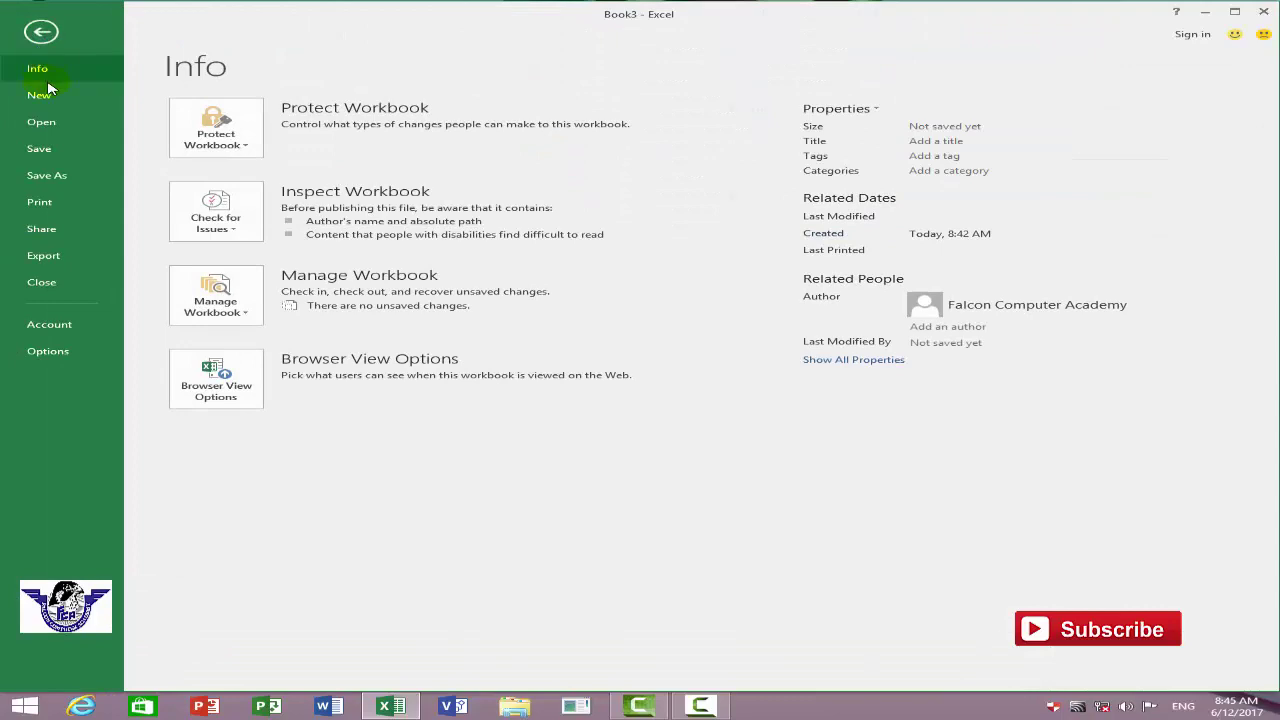
click(46, 94)
click(256, 300)
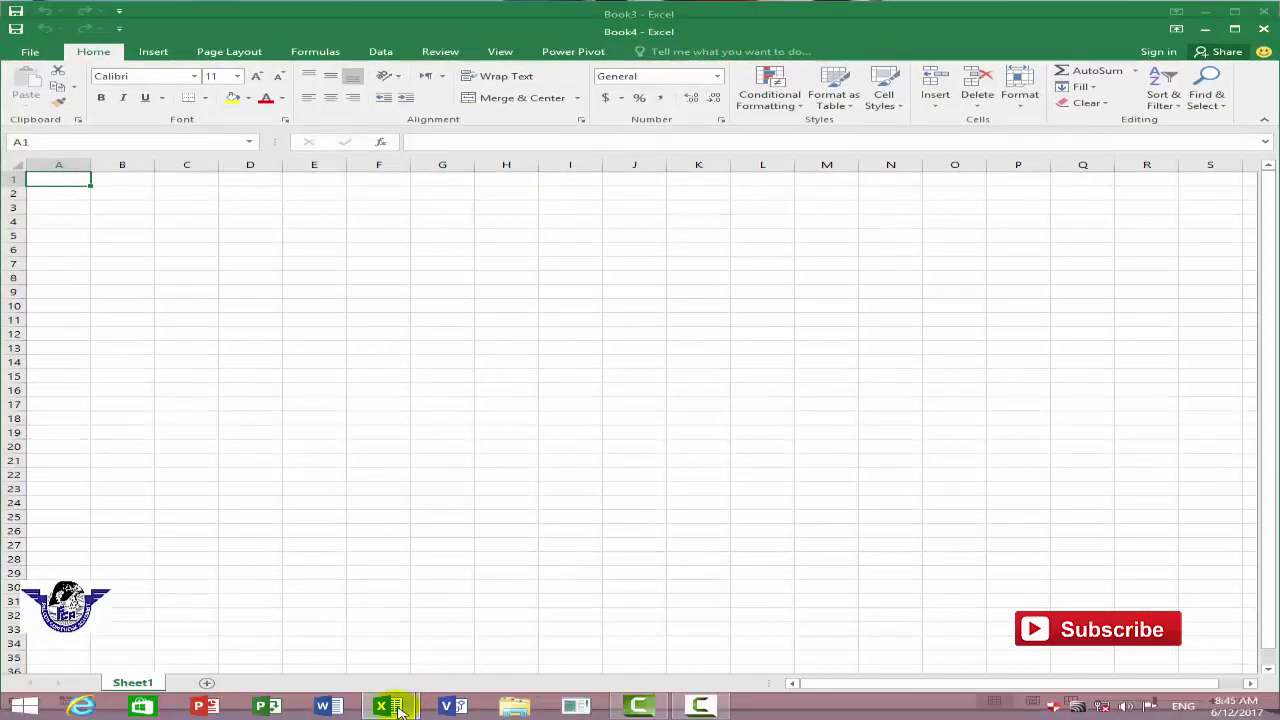
click(391, 706)
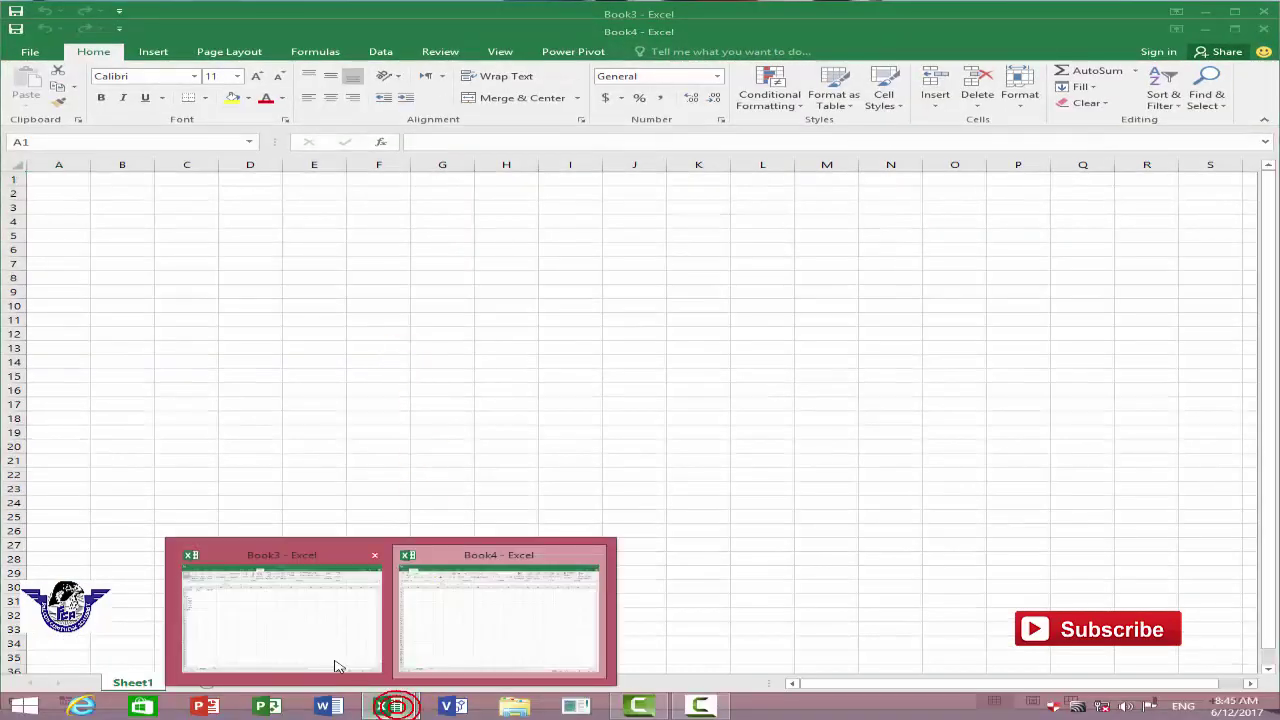
click(269, 636)
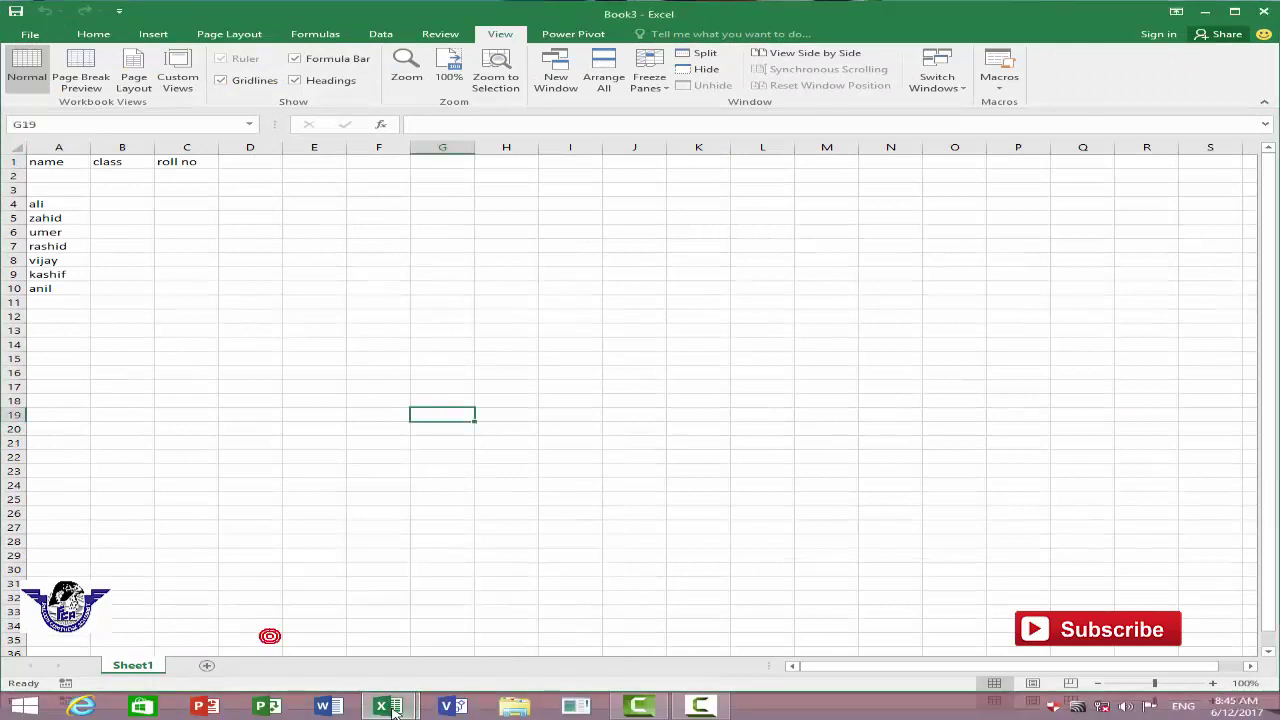
click(391, 706)
click(463, 660)
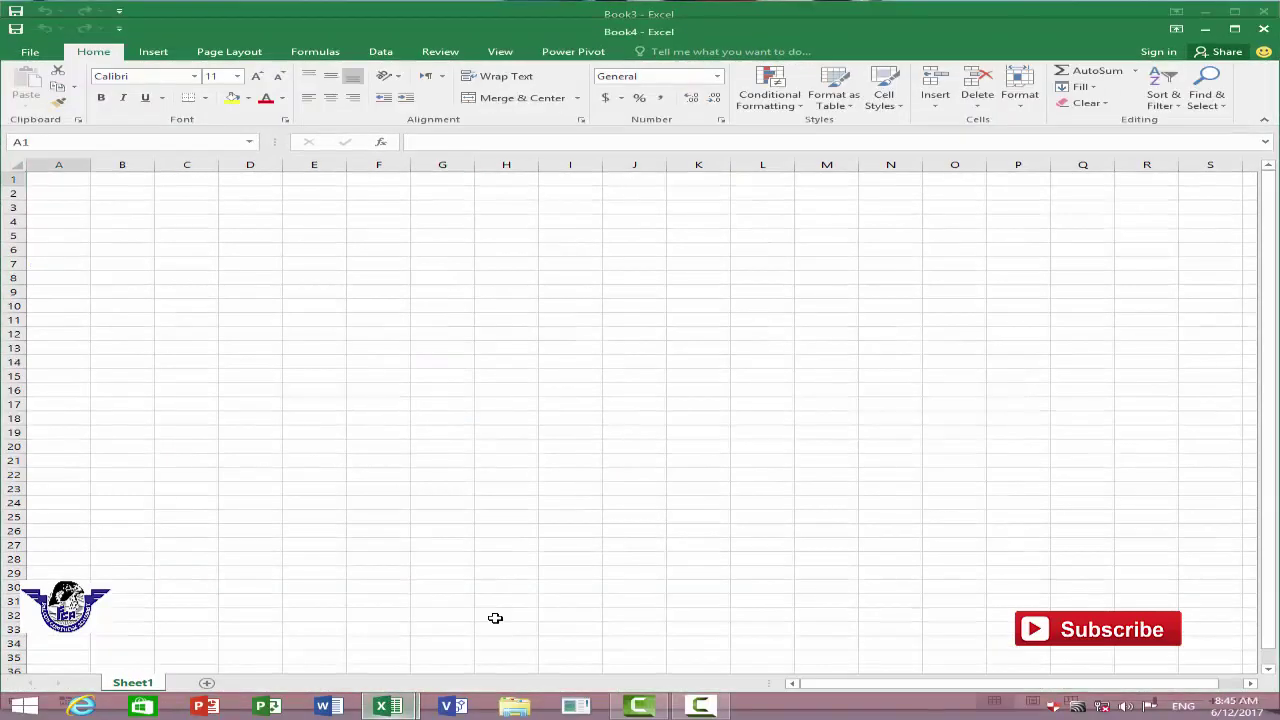
- Maximize Book4, then use Arrange All with the Vertical option to place the workbooks side by side
double_click(726, 37)
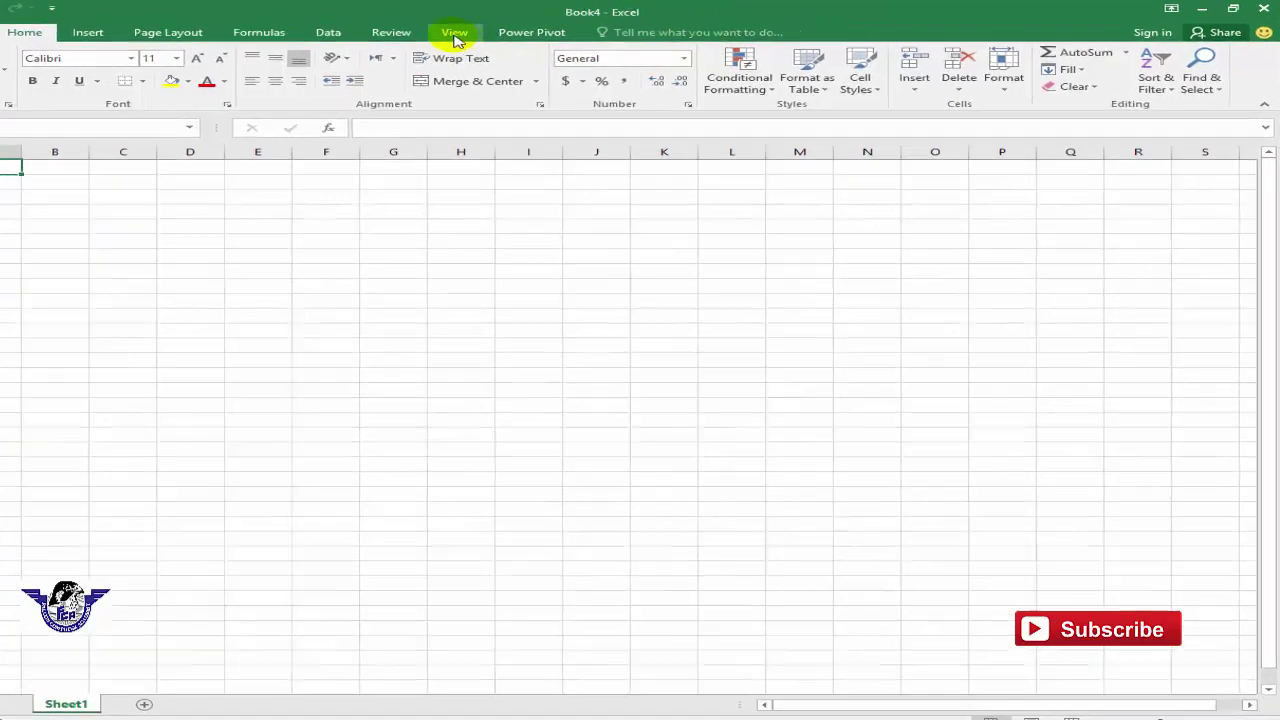
click(499, 31)
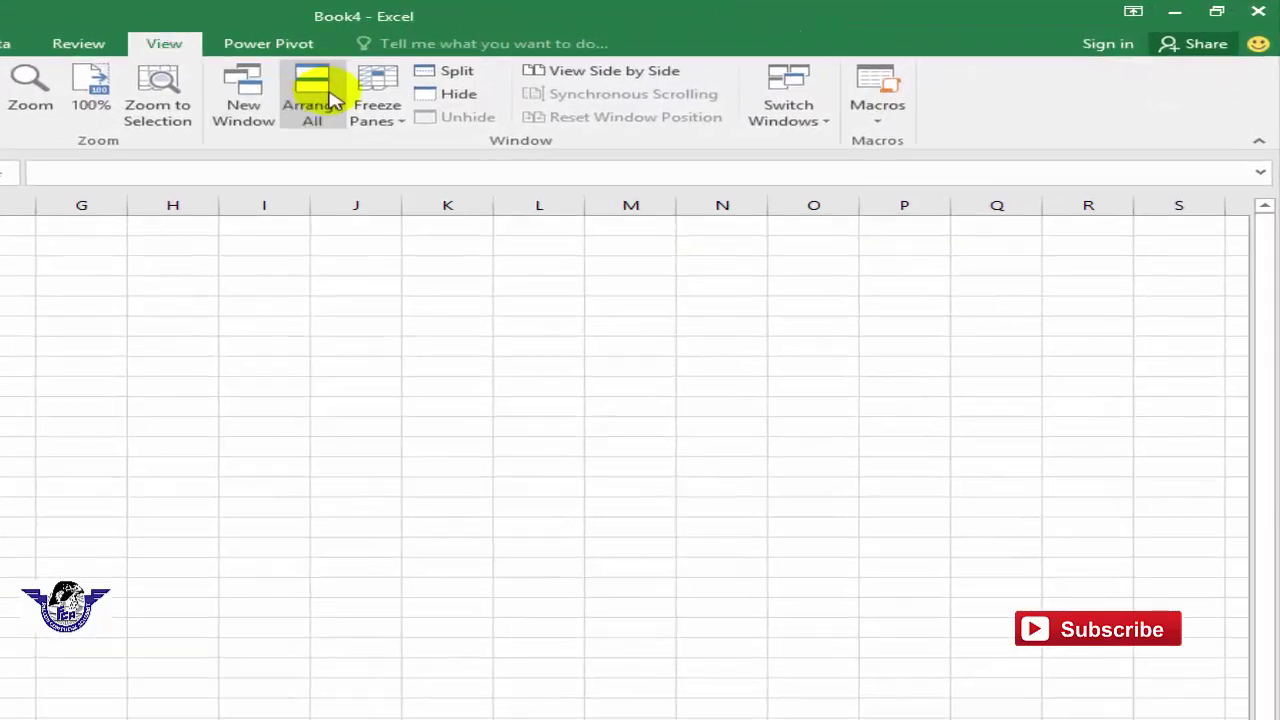
click(330, 100)
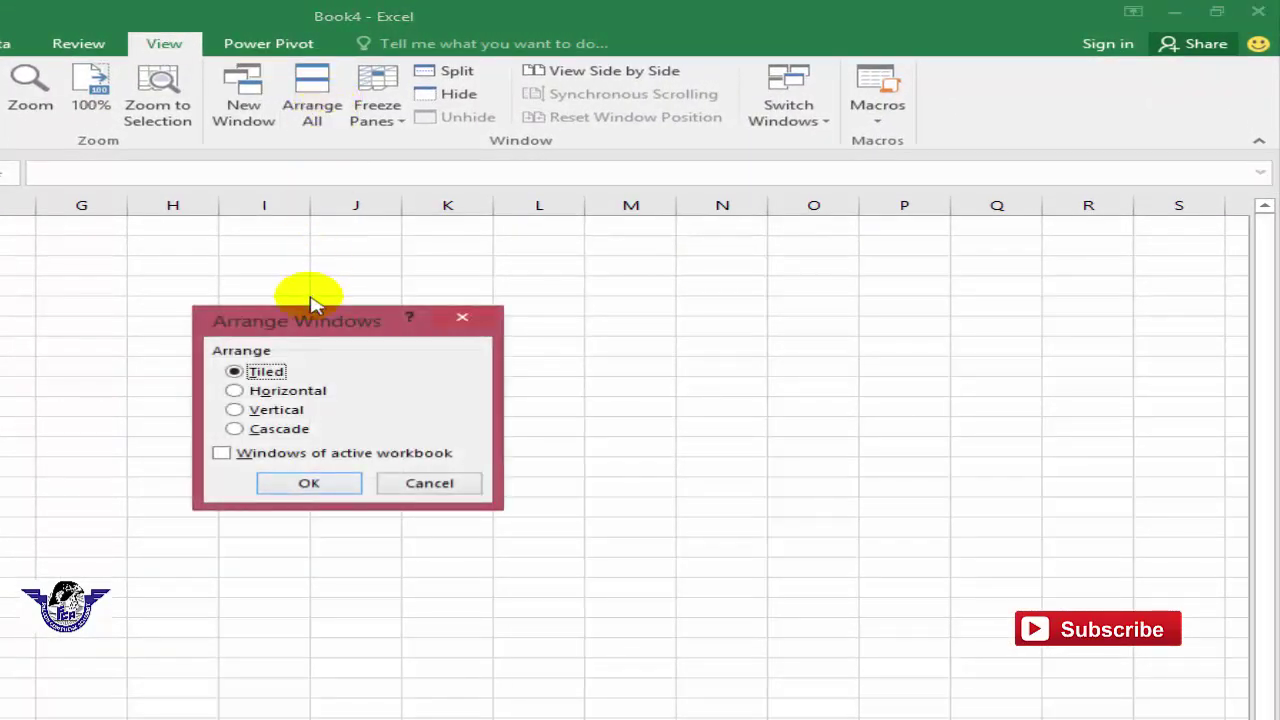
click(285, 410)
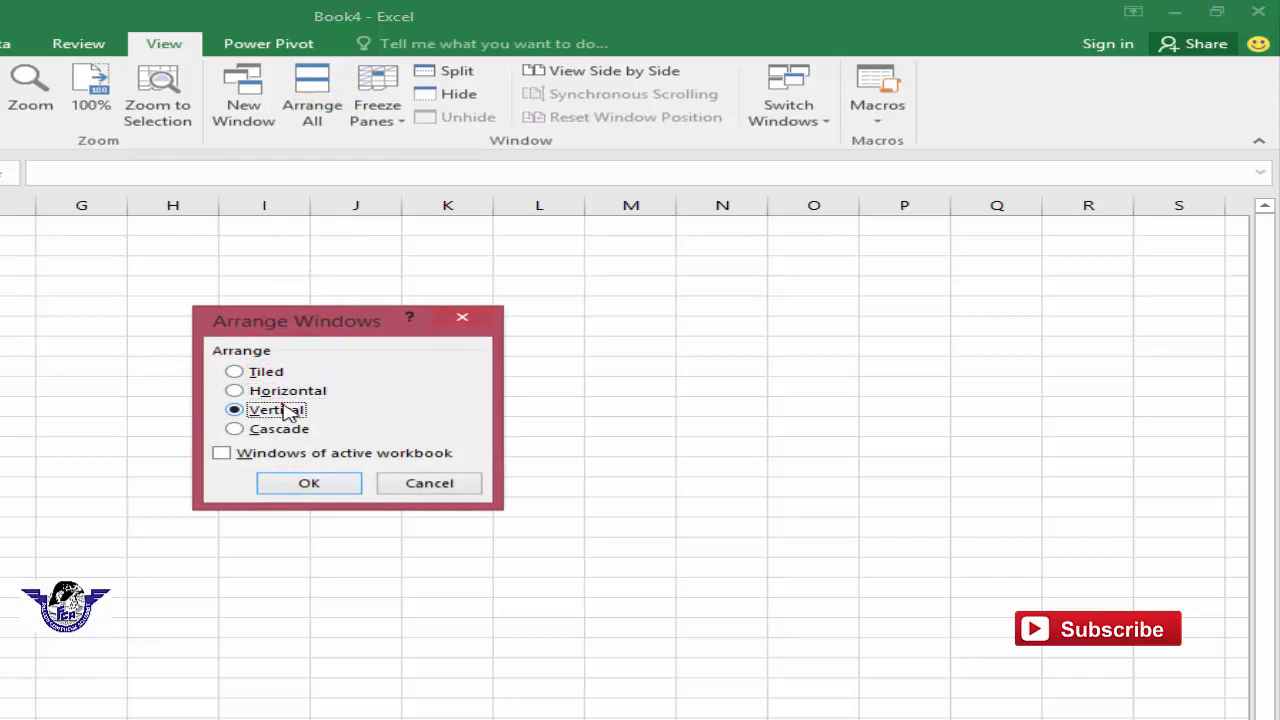
click(290, 428)
click(285, 410)
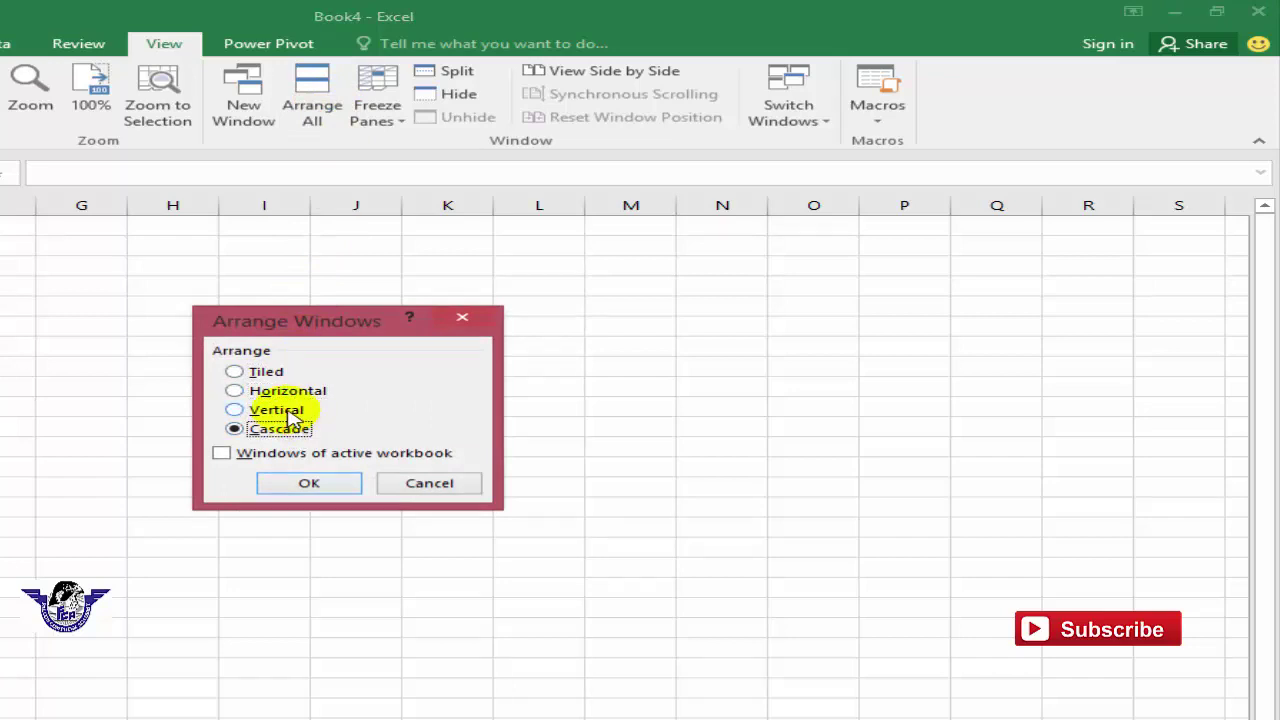
click(306, 481)
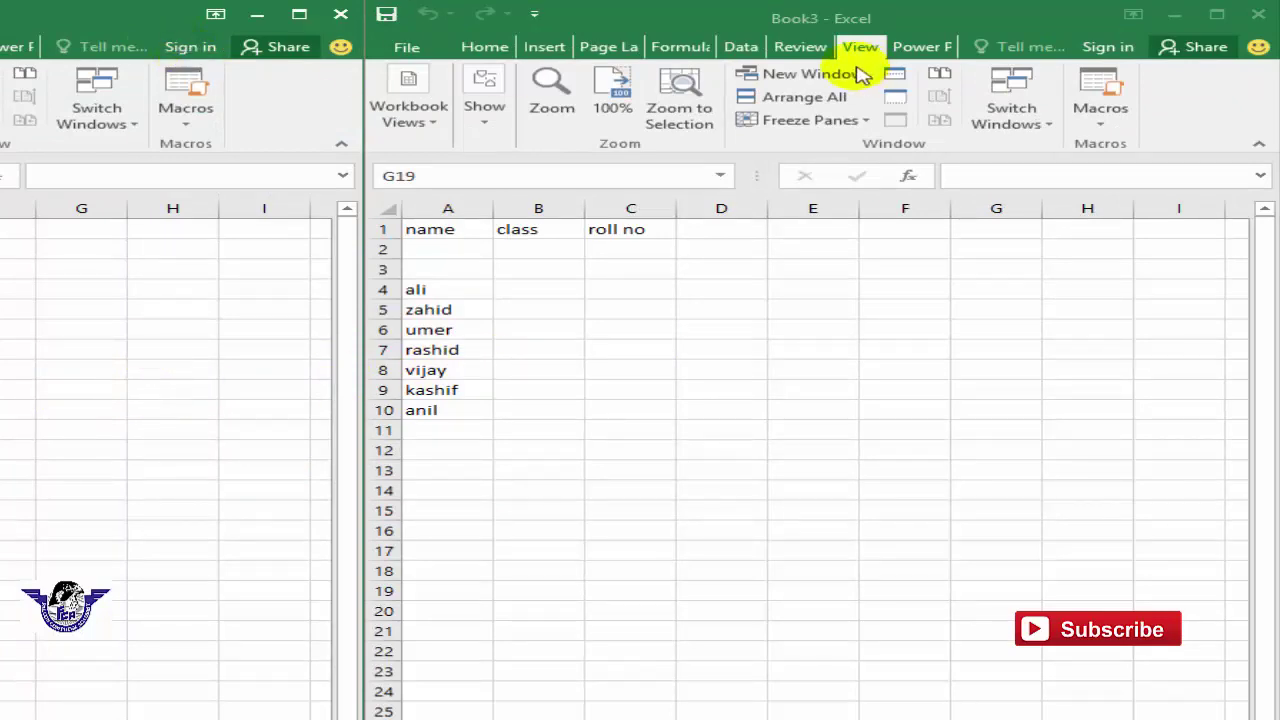
- Maximize Book4 again, rearrange the workbooks Horizontal, and make Book3 active
double_click(163, 28)
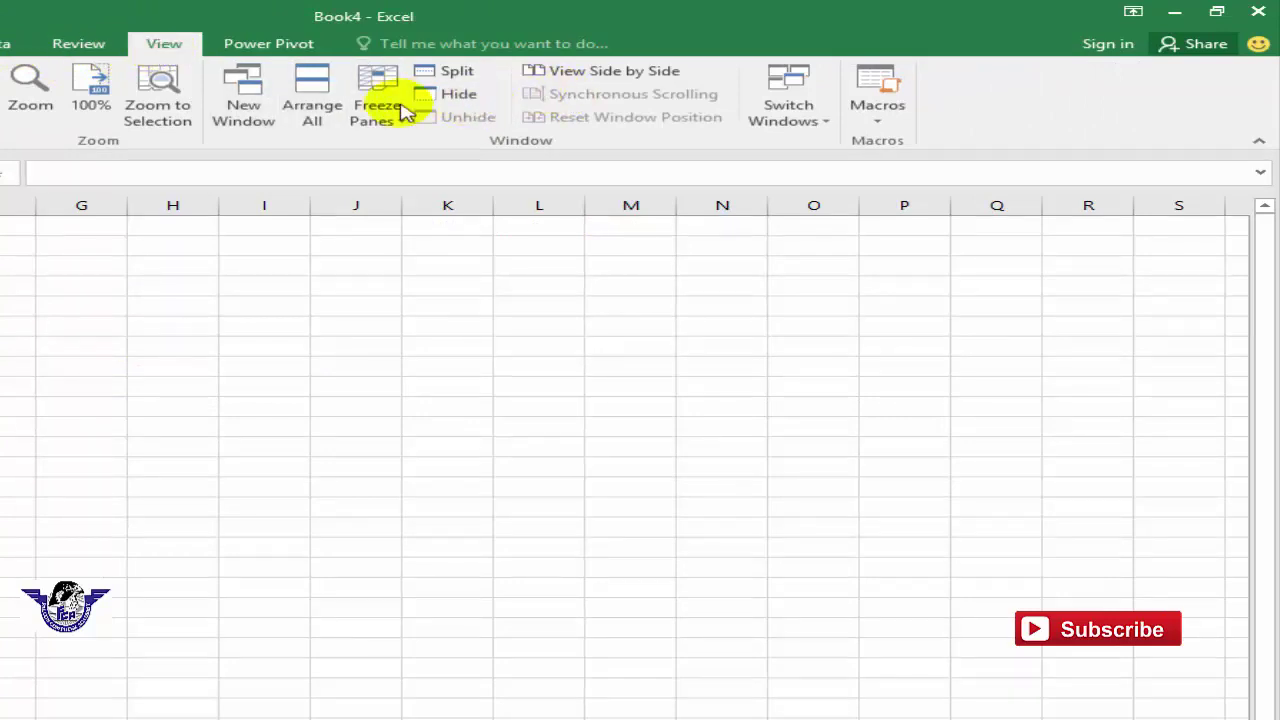
click(322, 92)
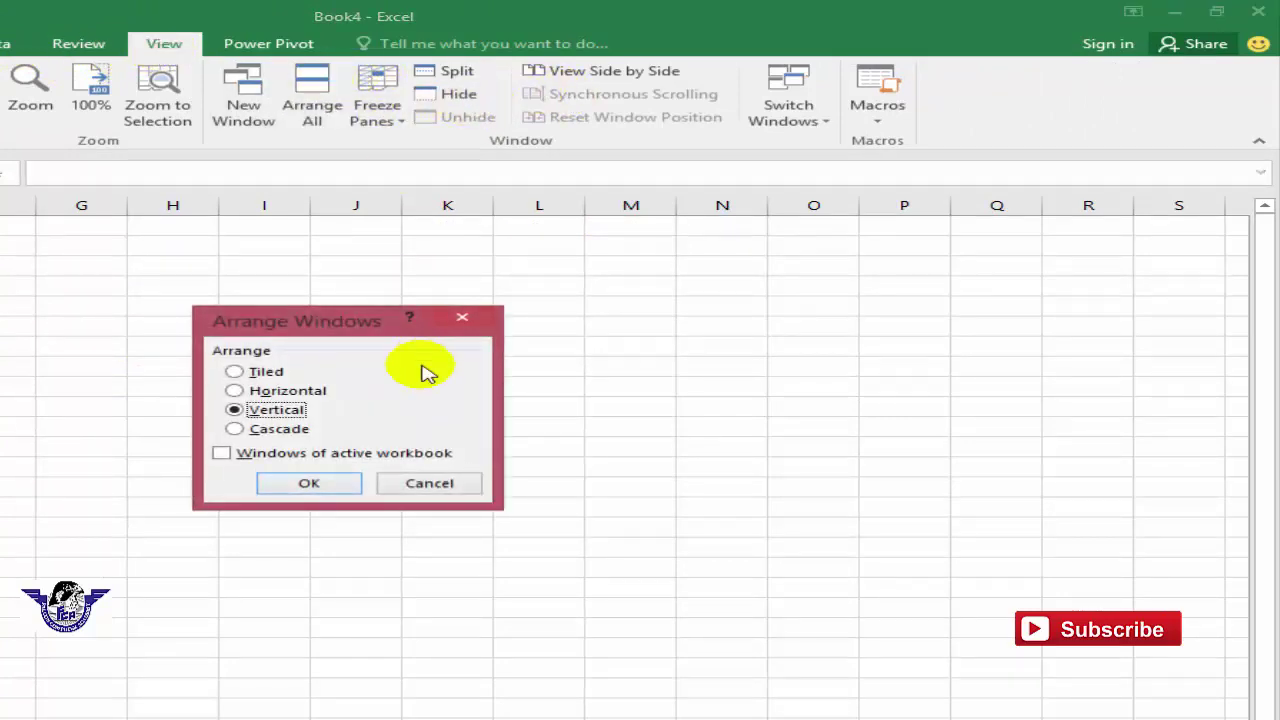
click(305, 390)
click(310, 480)
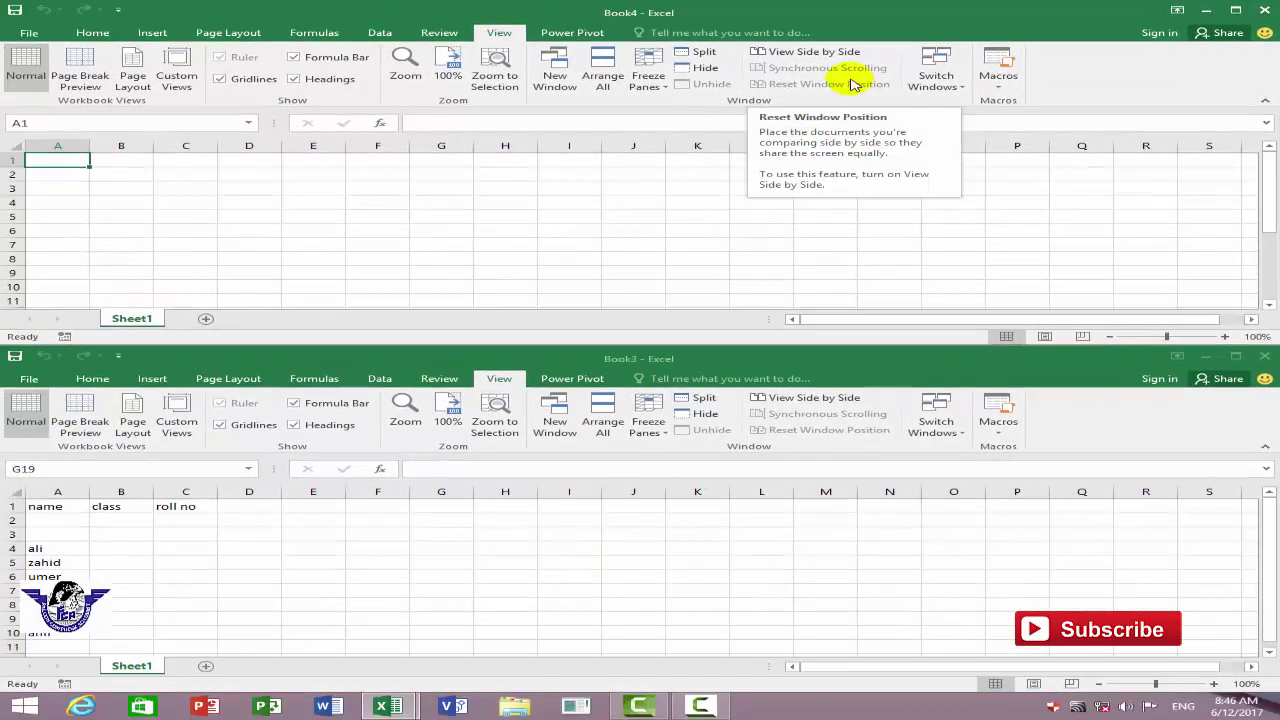
click(782, 378)
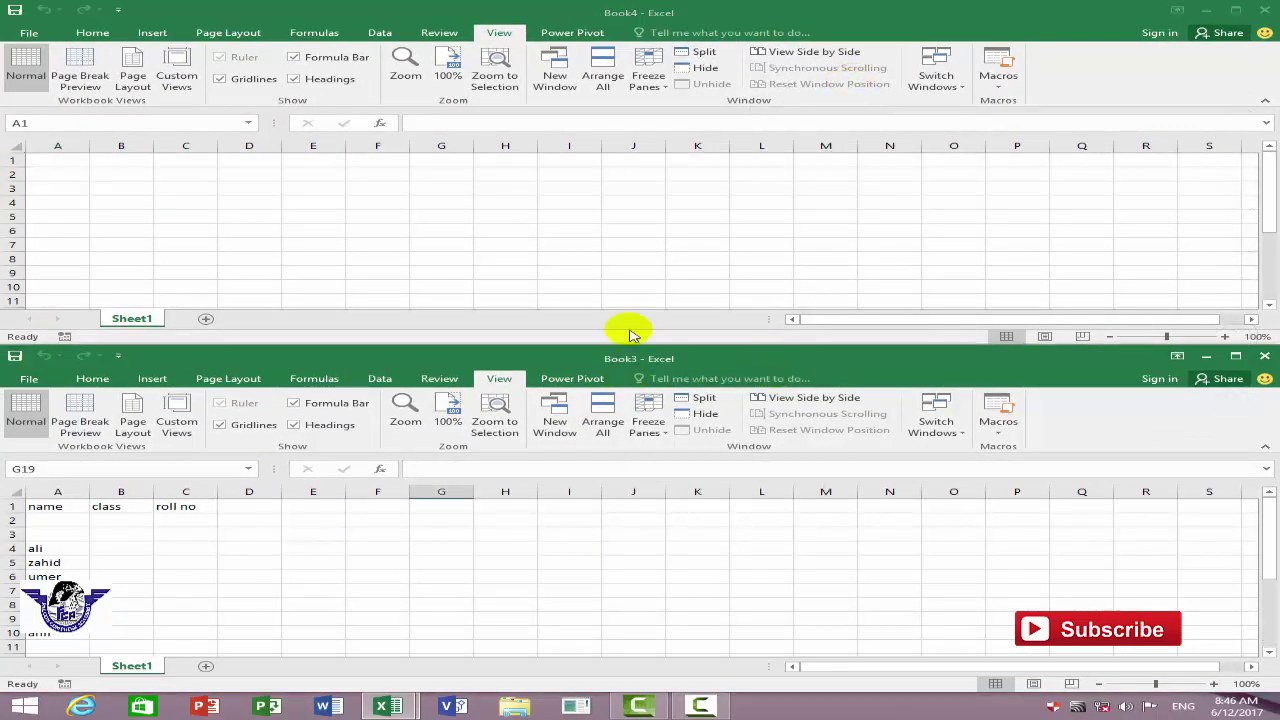
- Maximize Book3 and delete the student names from the block of cells below the headers
double_click(818, 358)
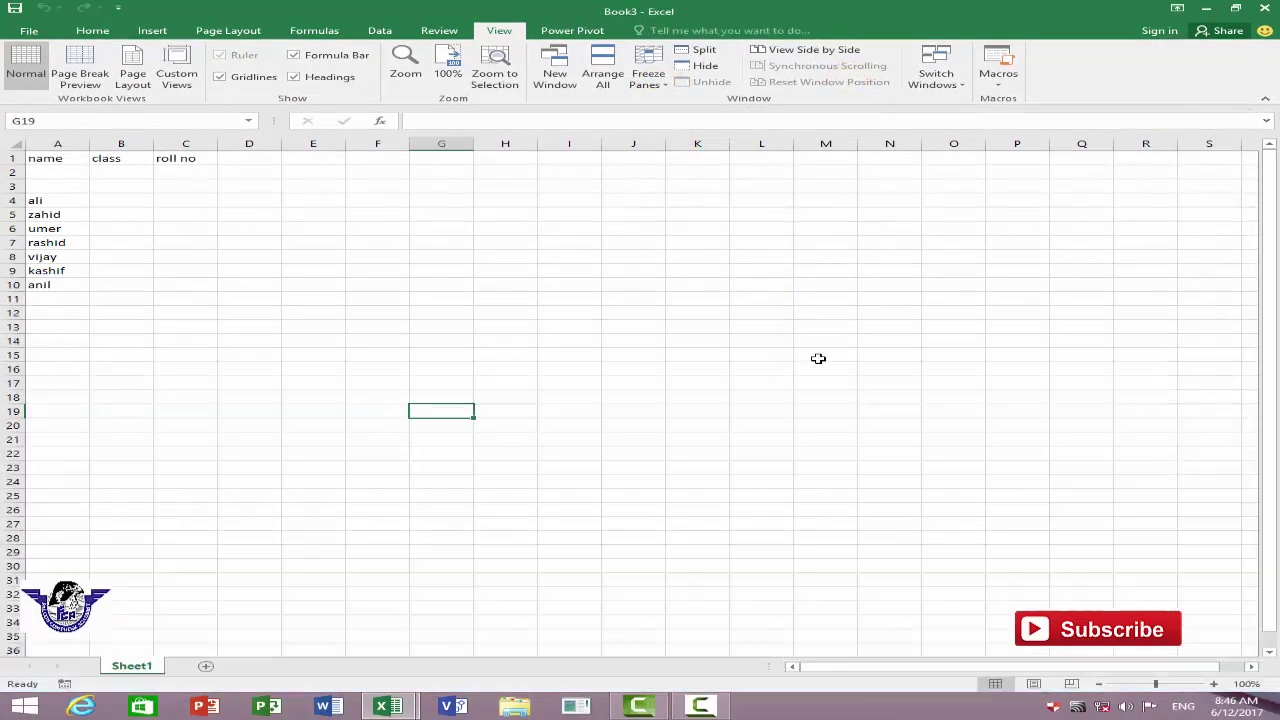
click(185, 341)
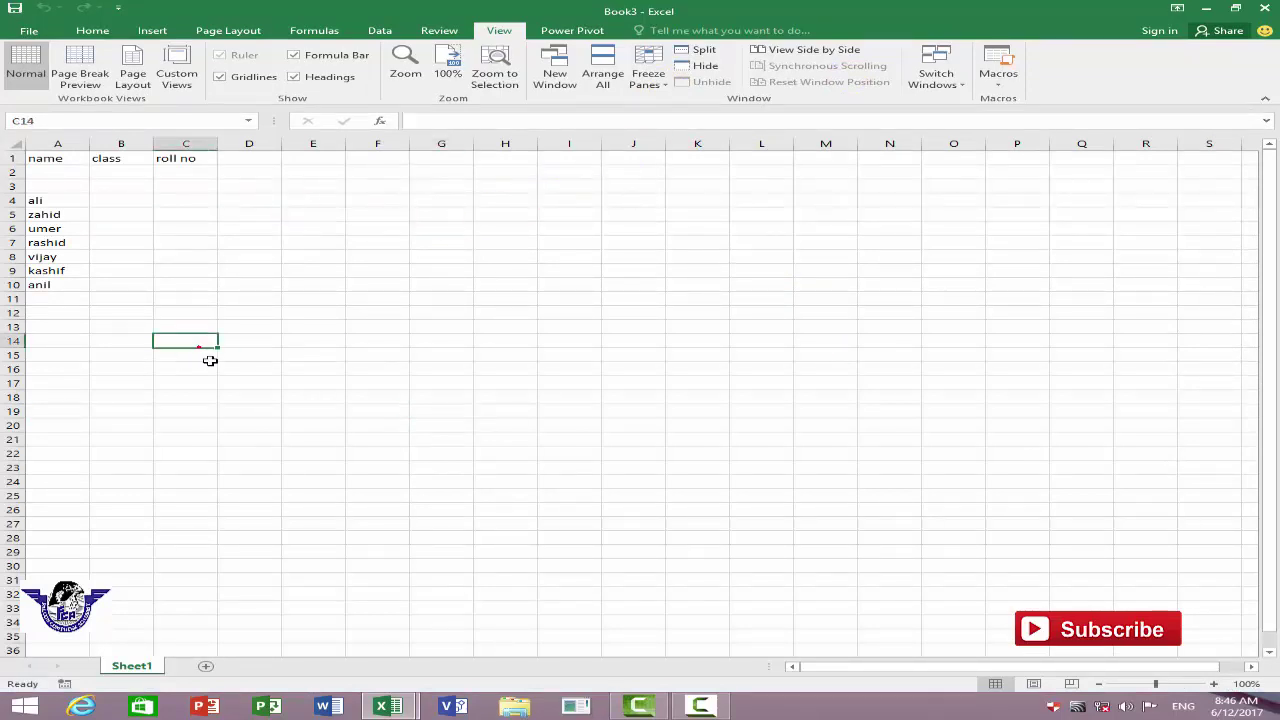
mouse_move(347, 370)
mouse_down()
mouse_move(102, 217)
mouse_move(40, 200)
mouse_up()
key(Delete)
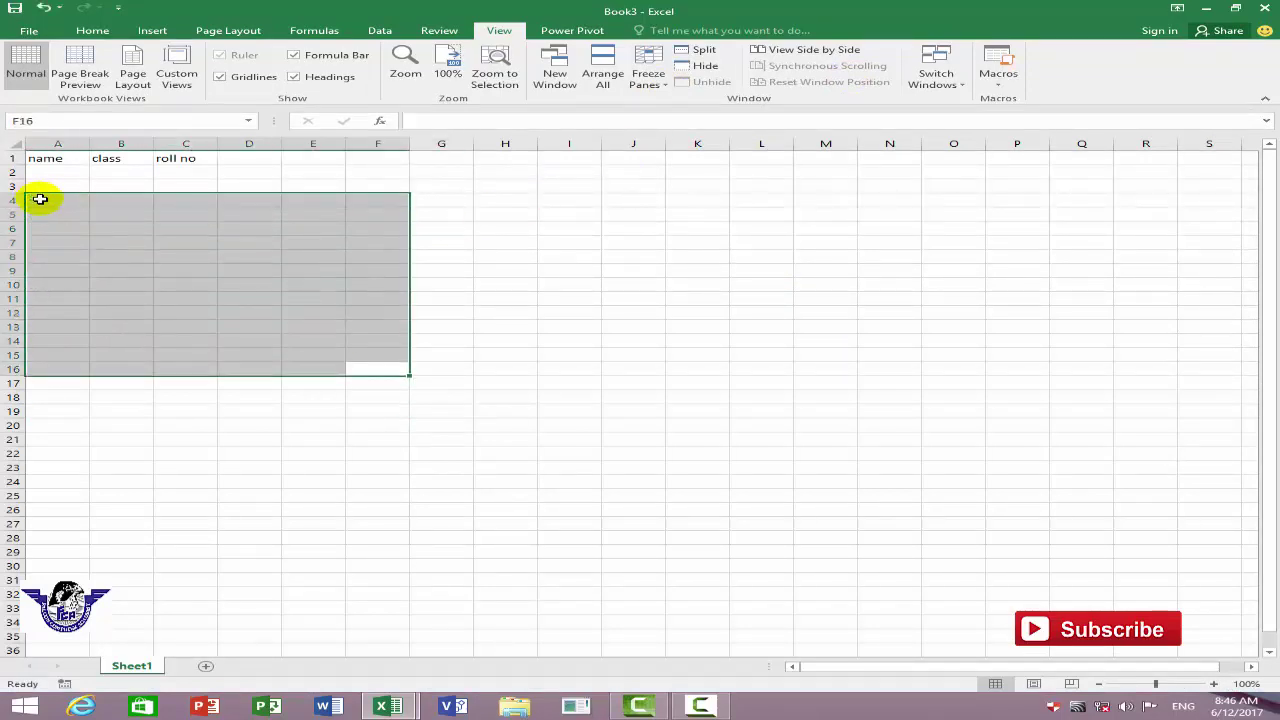
- Add the headings subject, marks and total in D1:F1
click(251, 158)
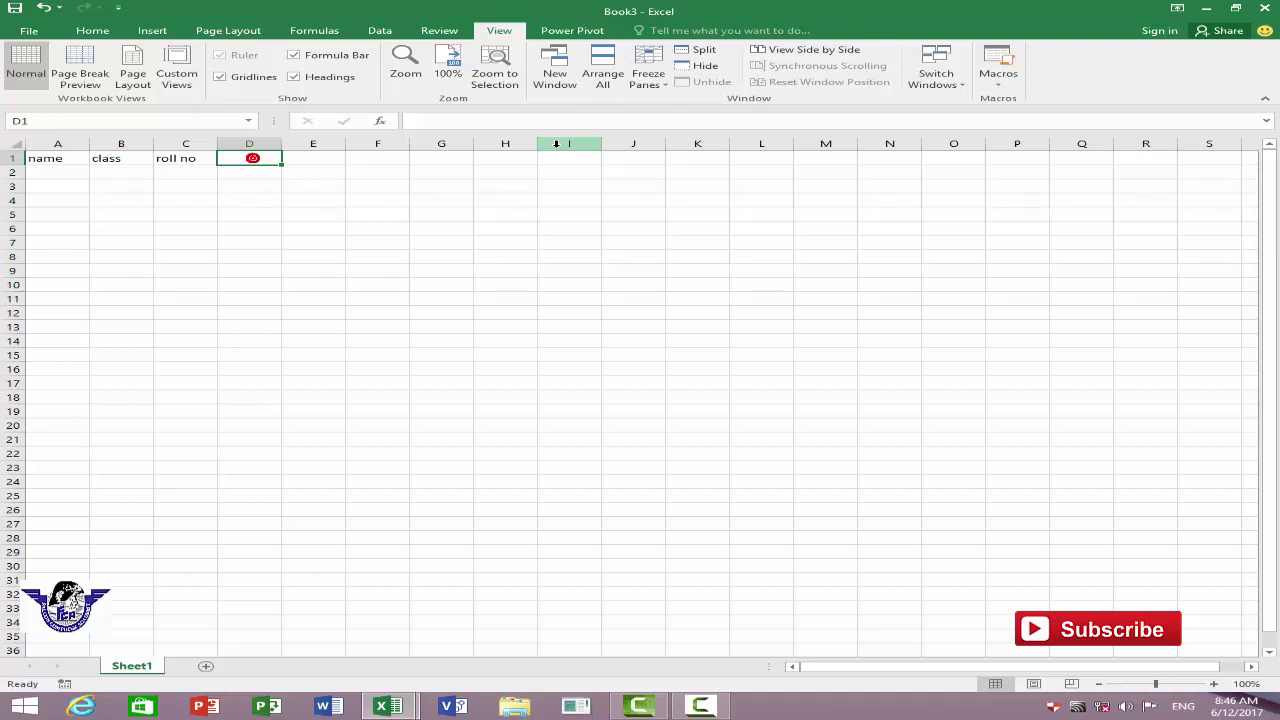
text(subject)
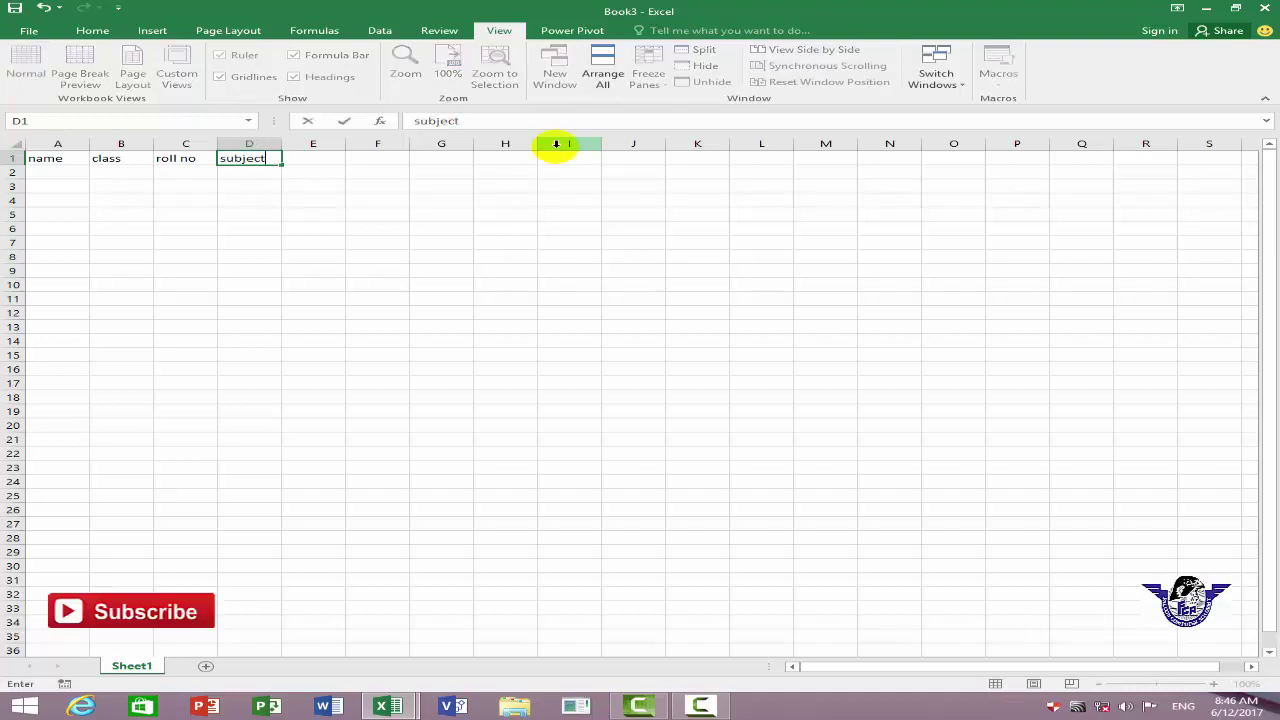
key(ctrl+Return)
key(Tab)
text(marks)
key(ctrl+Return)
key(Tab)
text(total)
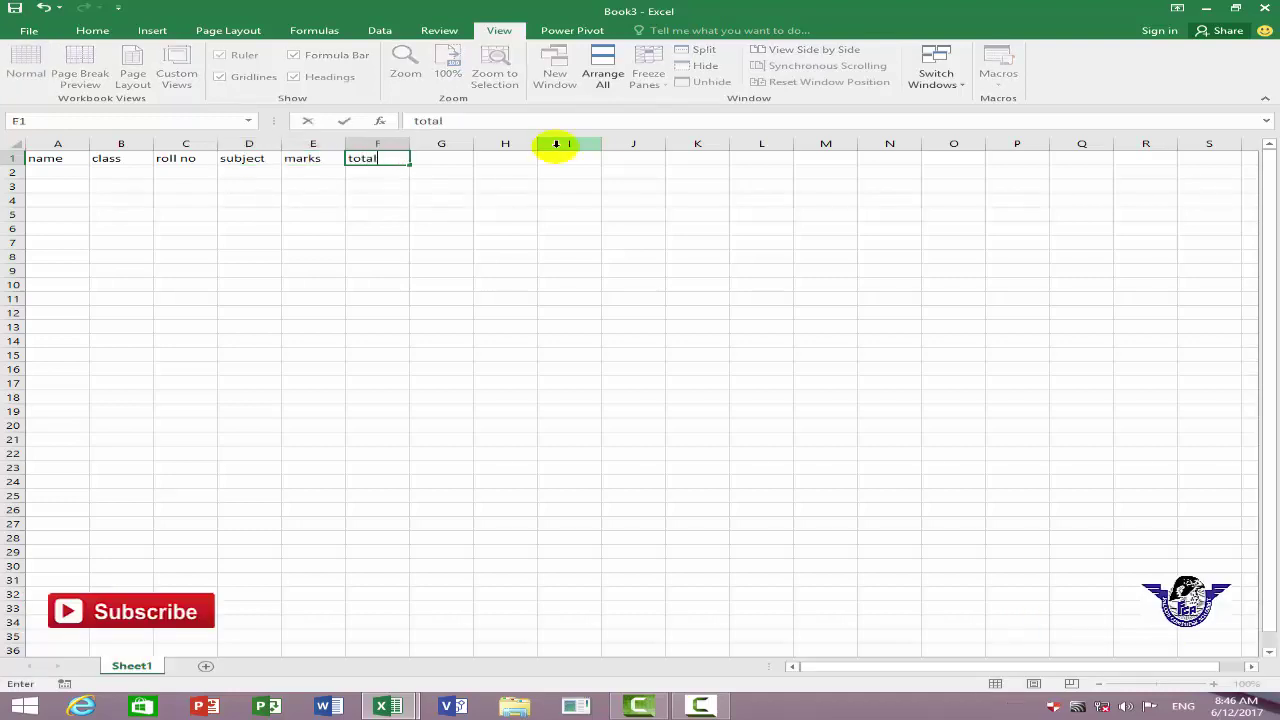
key(Tab)
- Enter the heading percentage in G1, discarding a mistyped entry first
text(o)
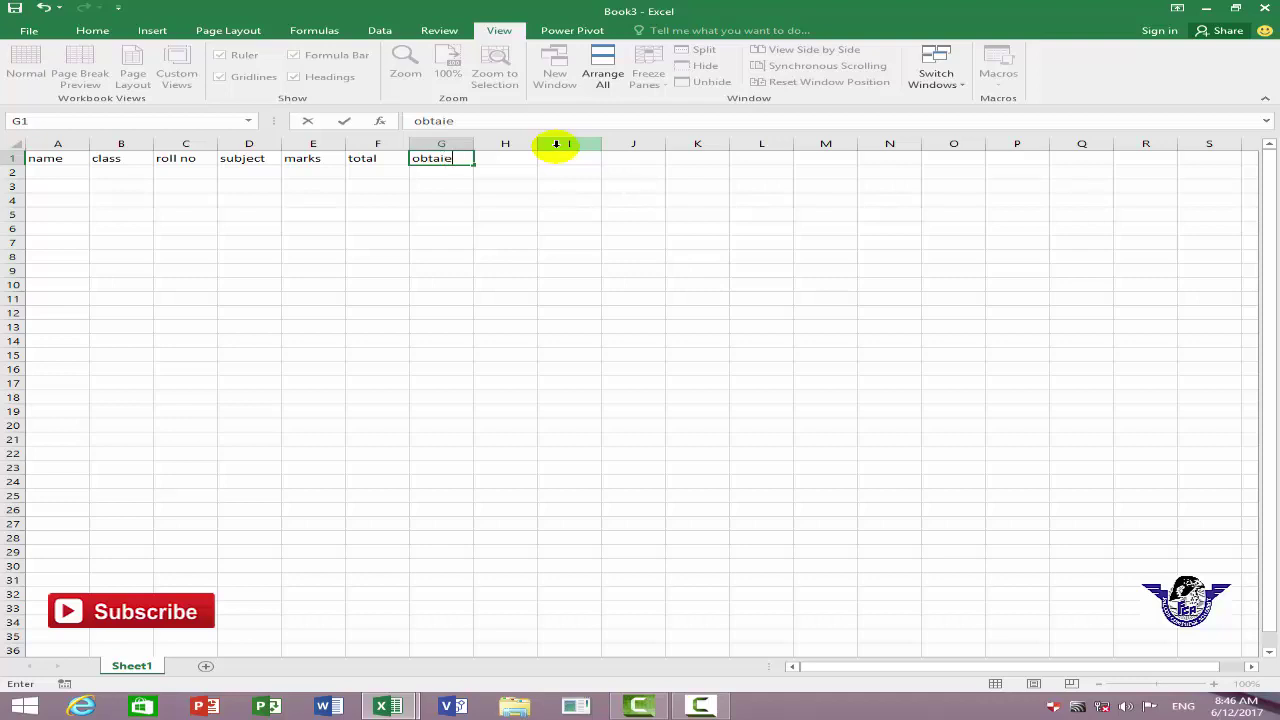
key(Escape)
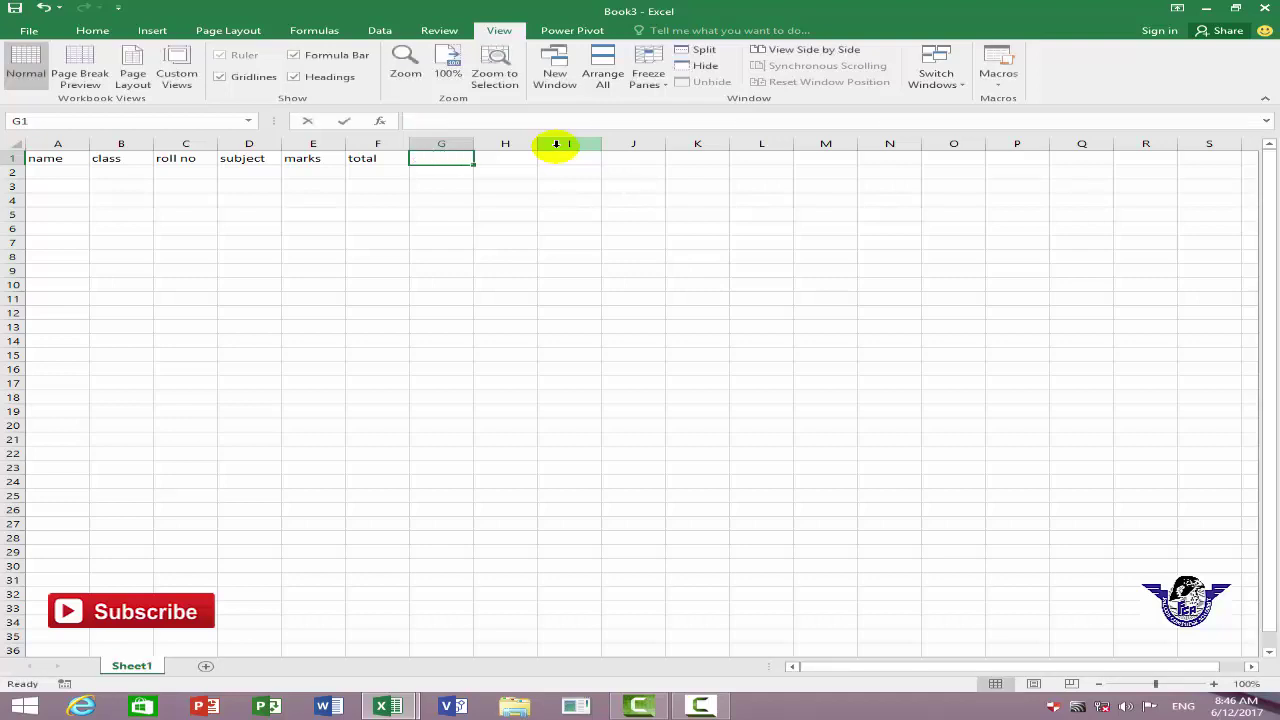
text(percentage)
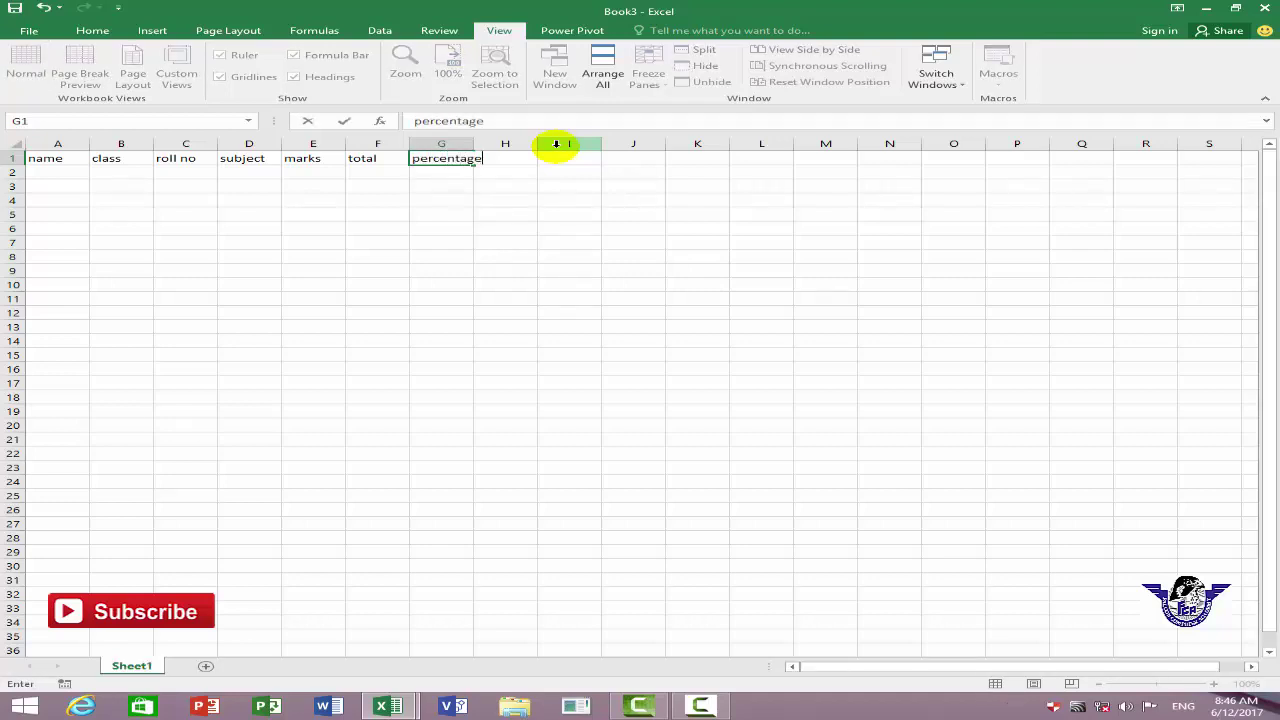
click(57, 175)
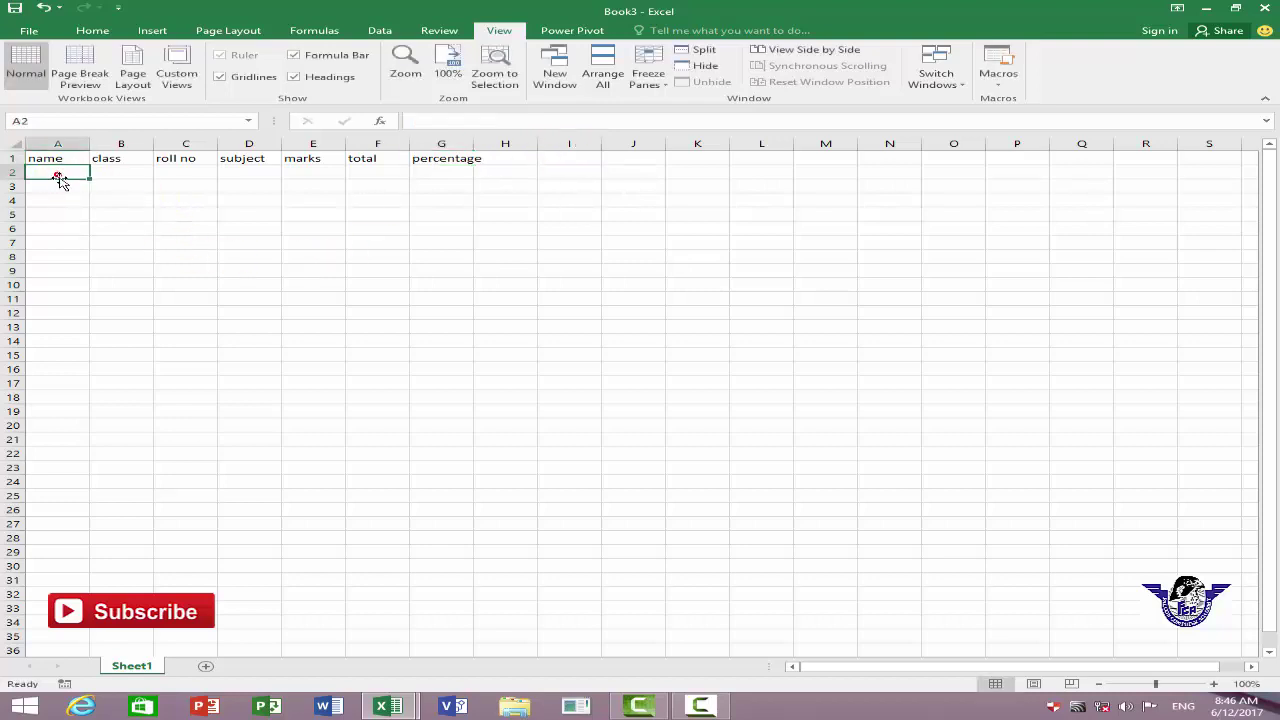
key(Down)
key(Down)
key(Down)
key(Down)
key(Down)
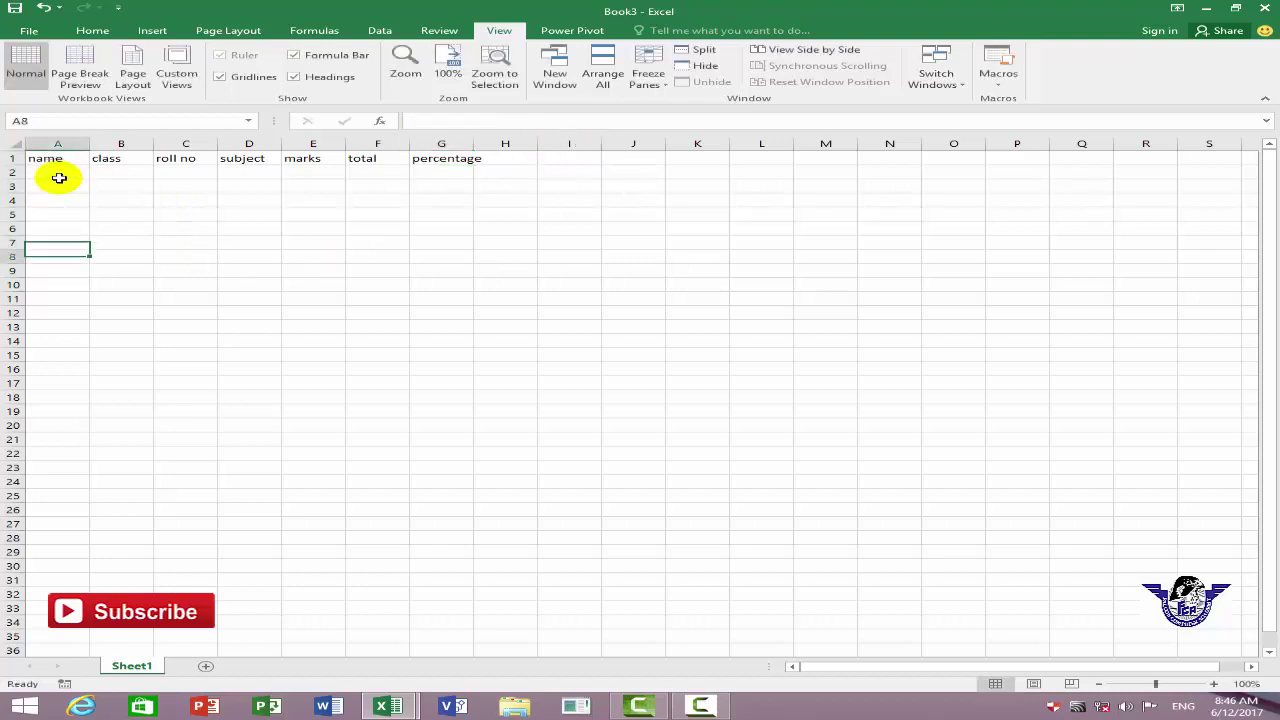
key(Down)
key(Down)
key(Down)
key(Down)
key(Down)
key(Down)
key(Down)
key(Down)
key(Down)
key(Down)
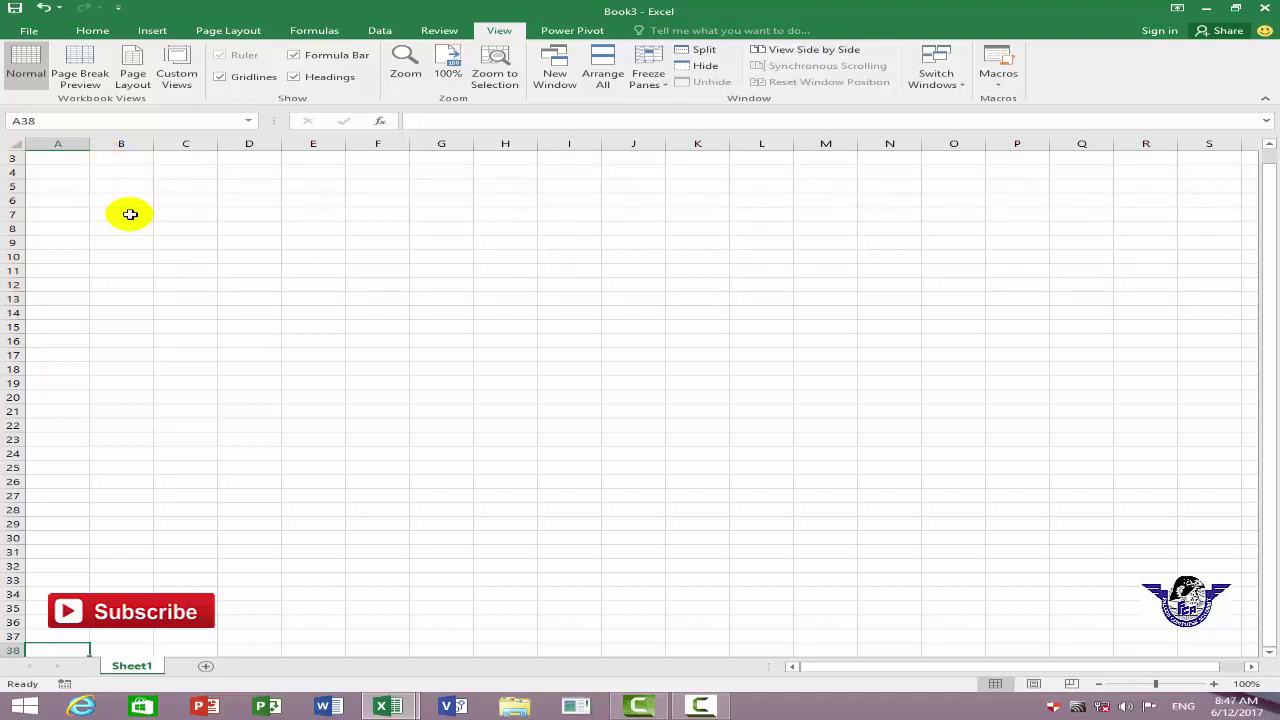
scroll(130, 214, up, 1)
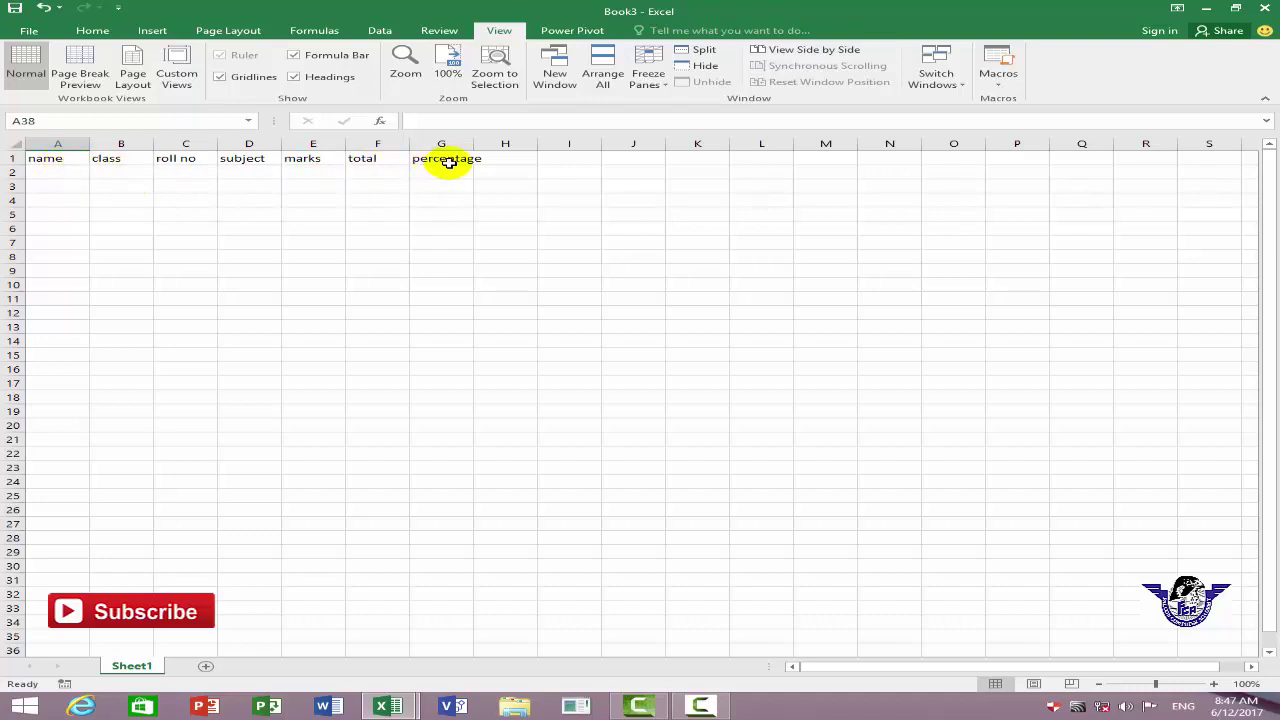
- Freeze panes at cell A2, then arrow down from B5 to check the headers stay visible
click(62, 171)
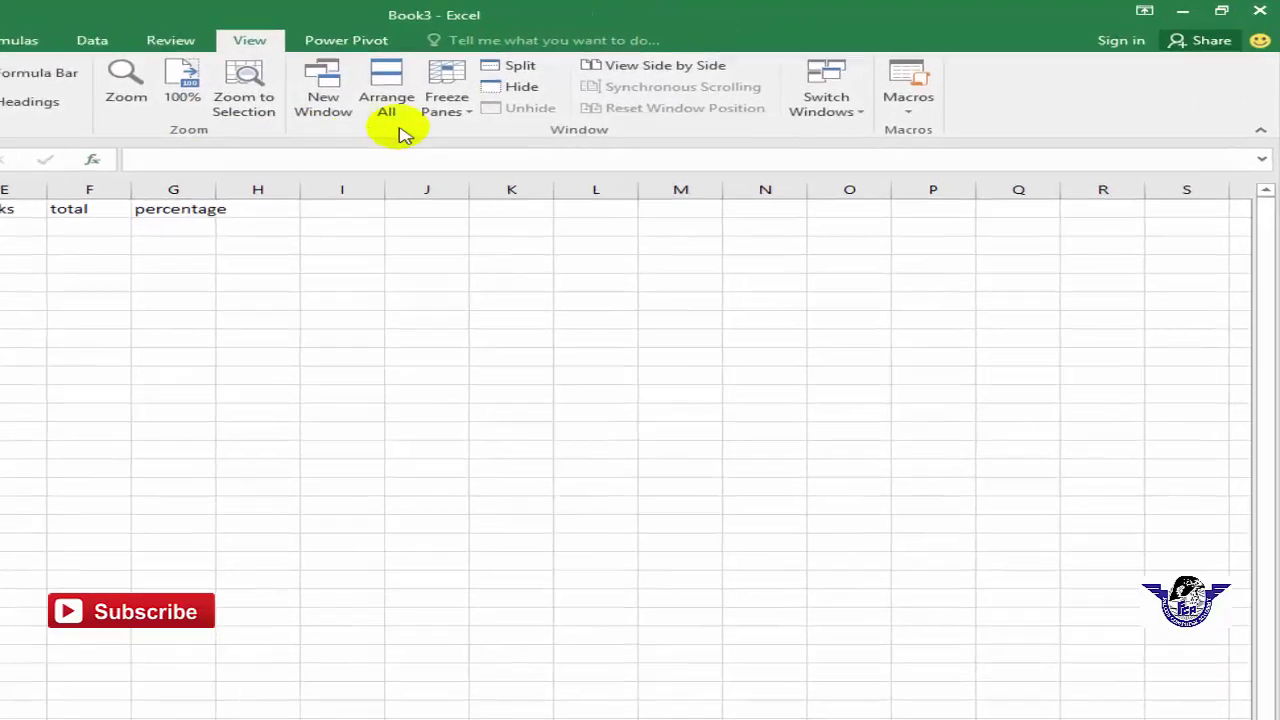
click(358, 135)
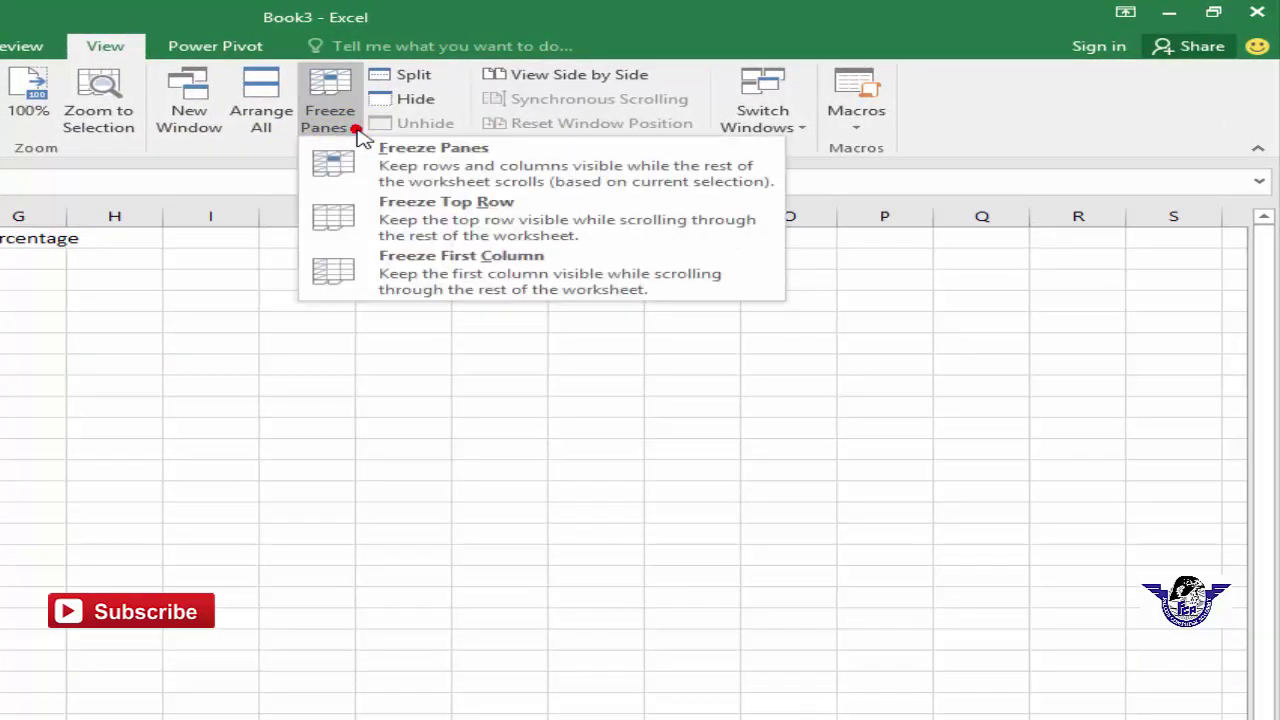
click(413, 161)
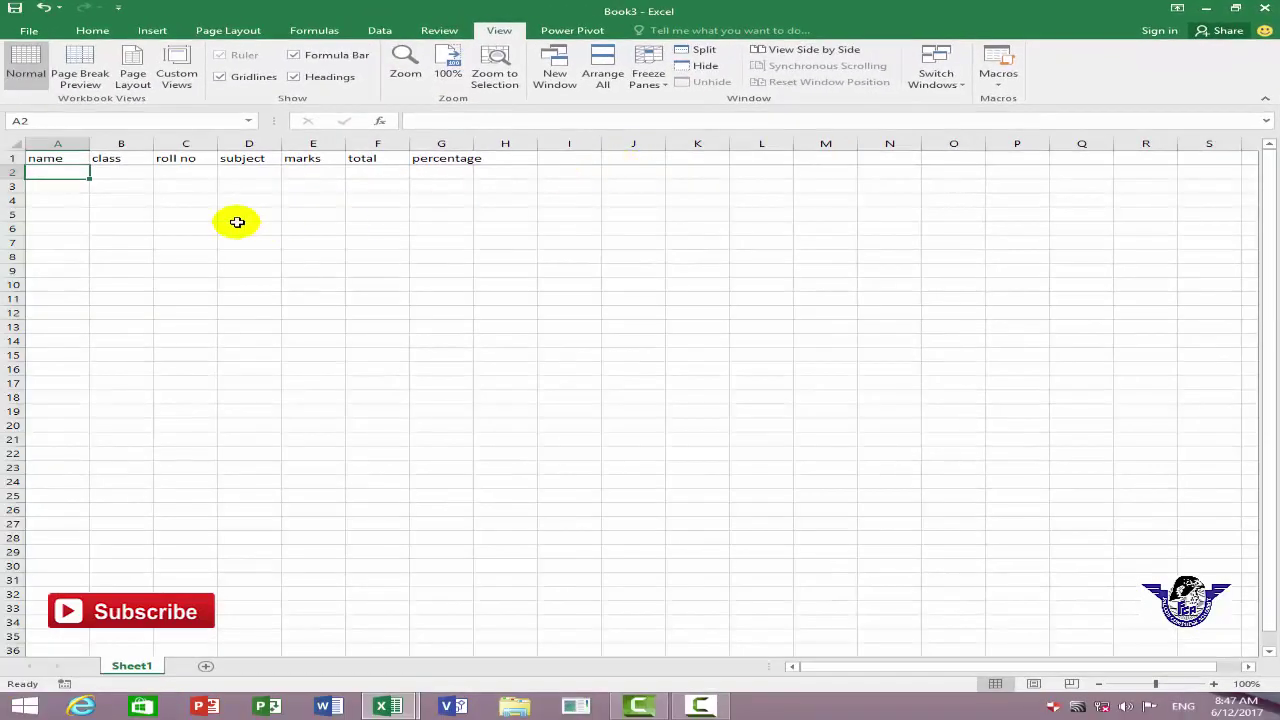
click(124, 214)
key(Down)
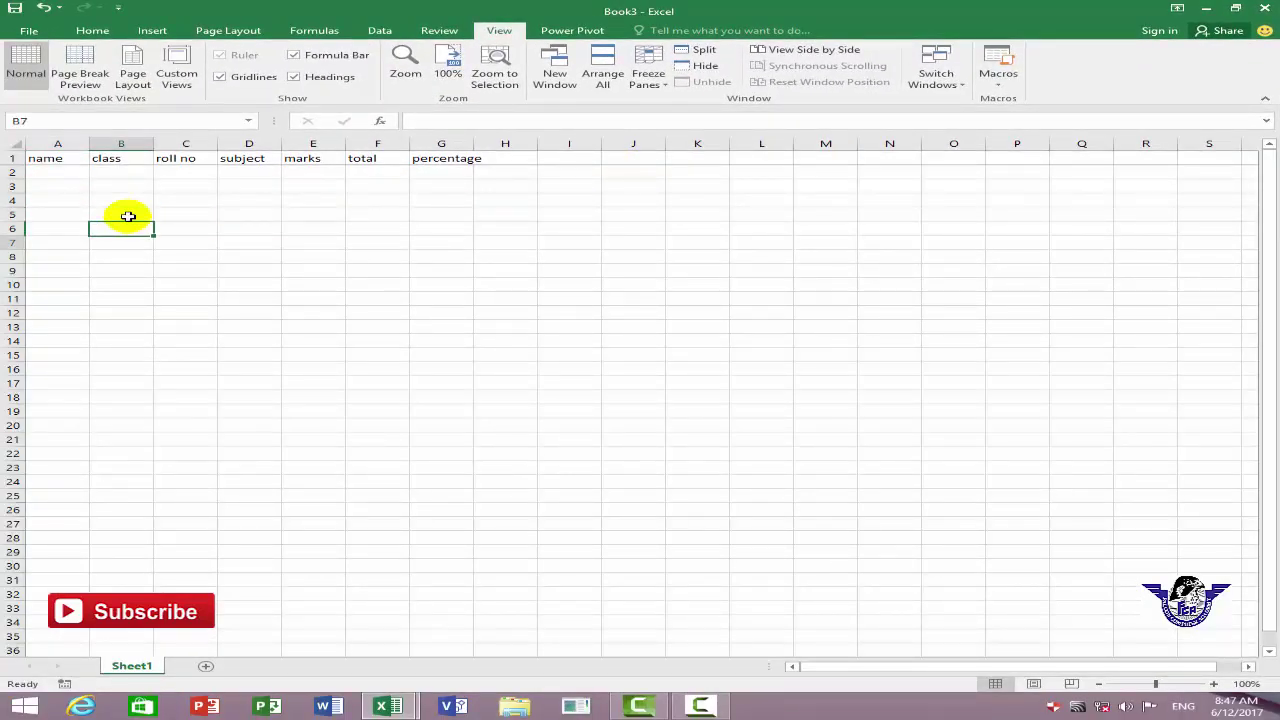
key(Down)
key(Down)
key(Down)
key(Down)
key(Down)
key(Down)
key(Down)
key(Down)
key(Down)
key(Down)
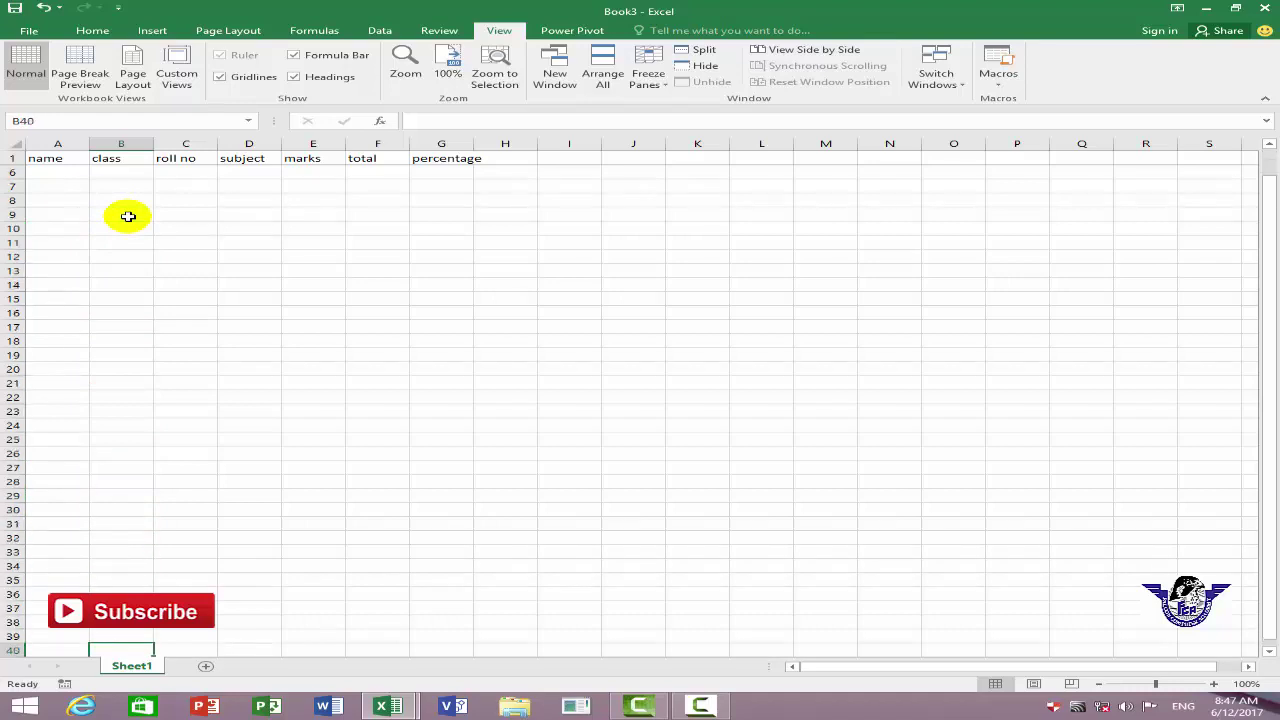
key(Down)
key(Down)
key(Down)
key(Down)
key(Down)
key(Down)
key(Down)
key(Down)
key(Down)
key(Down)
key(Down)
key(Down)
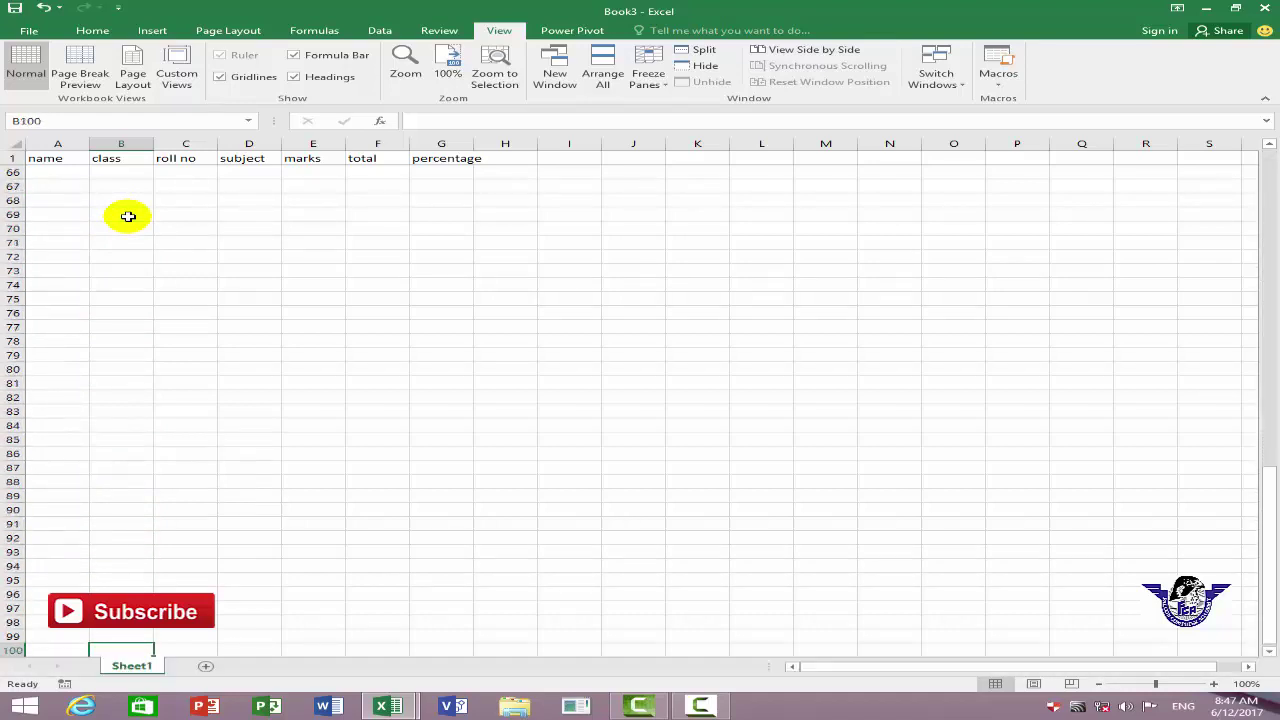
key(Down)
key(Down)
key(Down)
key(Down)
key(Down)
key(Down)
key(Down)
key(Down)
key(Down)
key(Down)
key(Down)
key(Down)
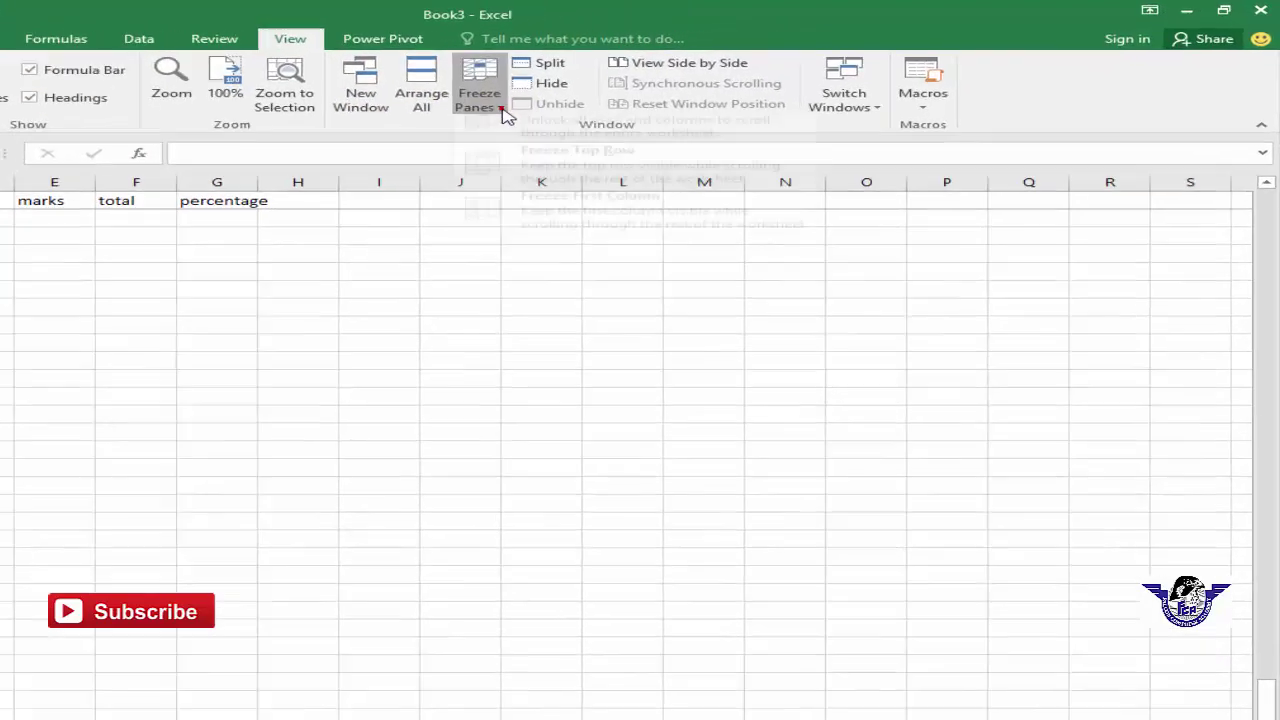
- Unfreeze the panes and move up and down column E to check
click(667, 87)
click(294, 190)
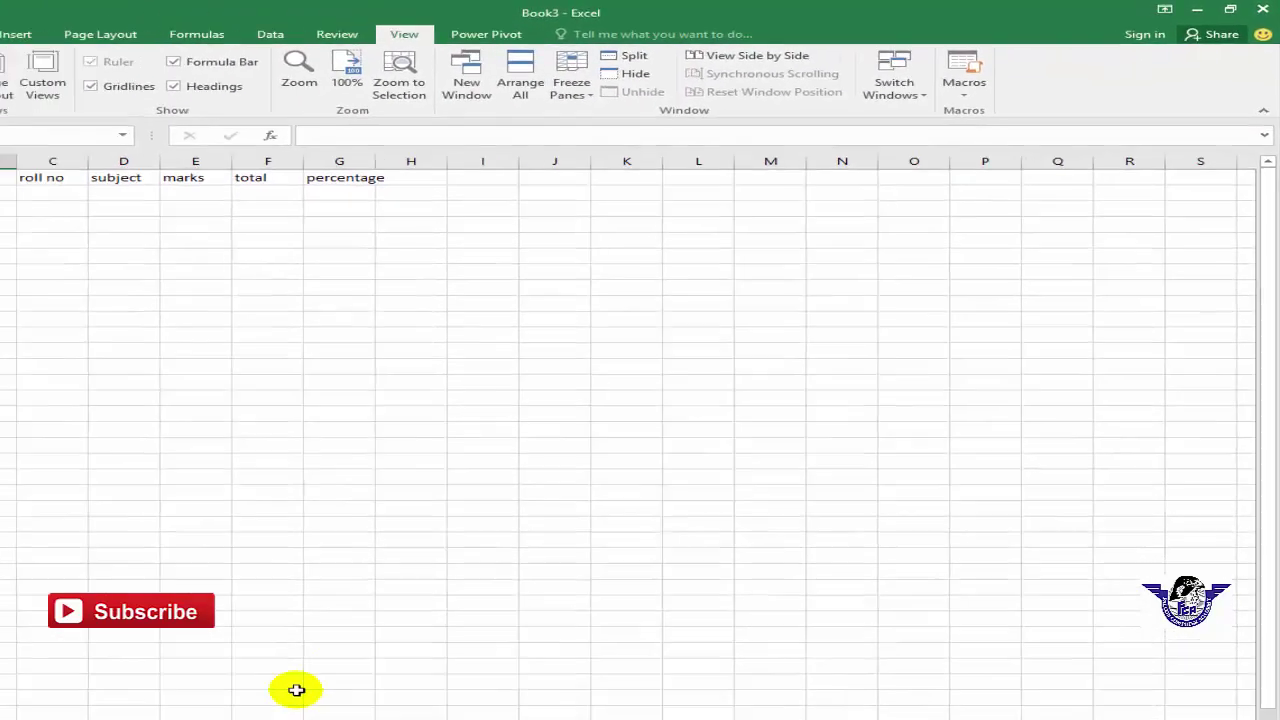
click(316, 634)
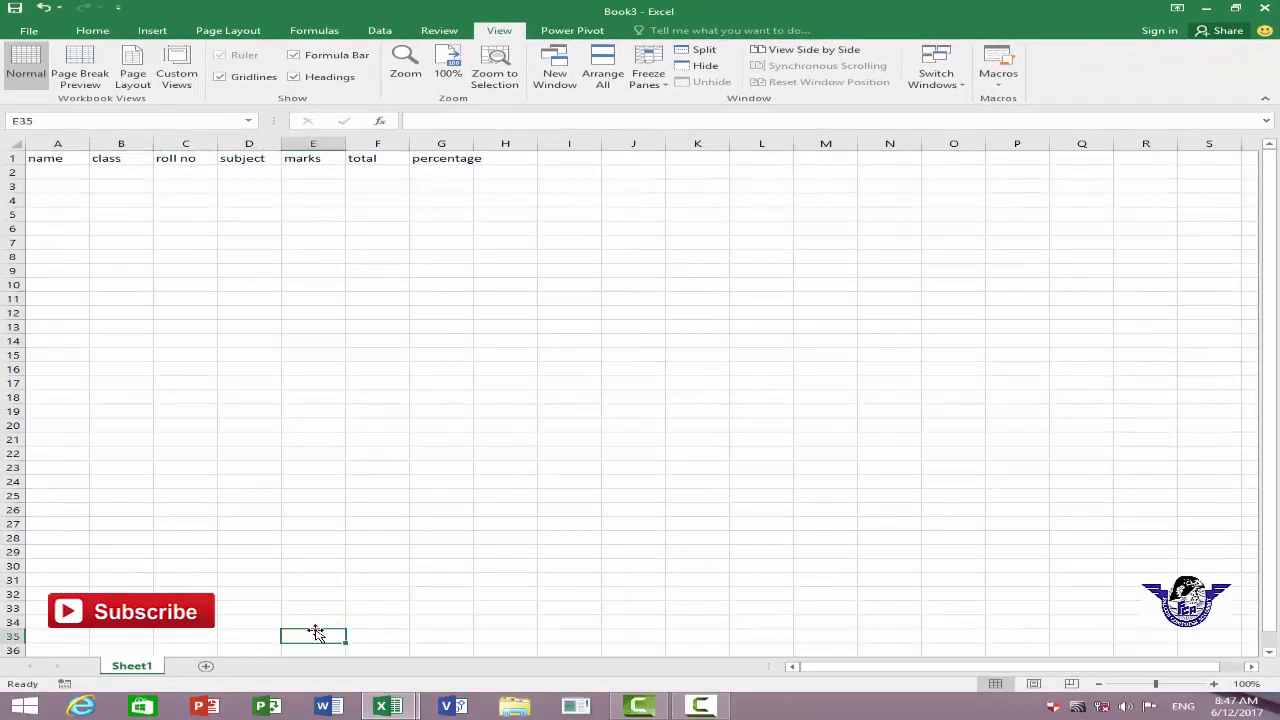
key(Down)
key(Down)
key(Down)
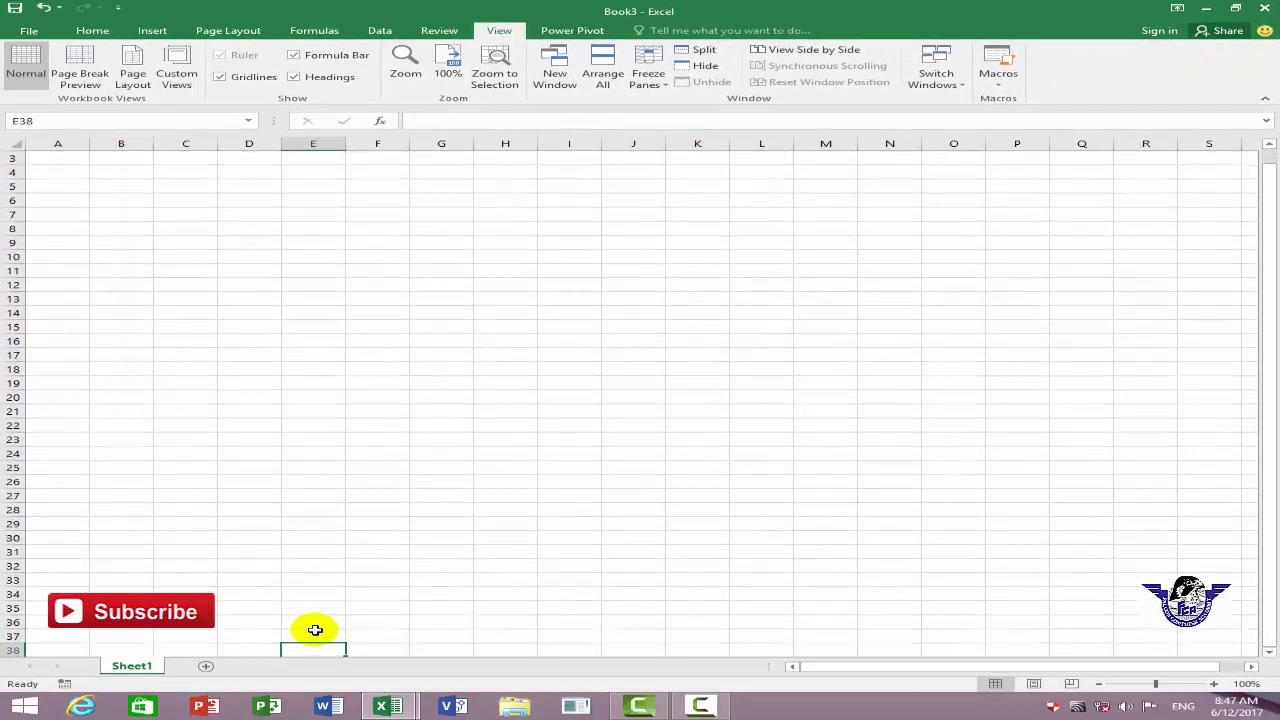
key(Up)
key(Up)
key(Up)
key(Up)
key(Up)
key(Up)
key(Up)
key(Up)
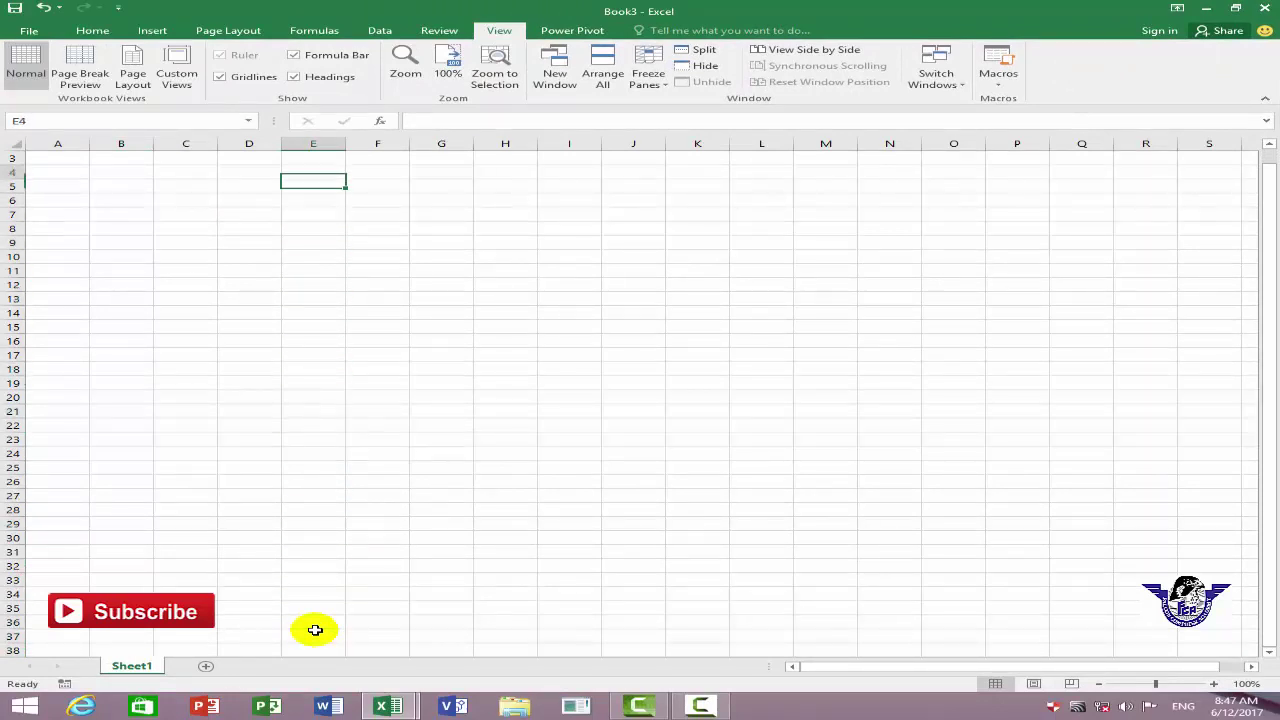
key(Up)
- Freeze panes again at cell A2 so header row 1 stays fixed
click(48, 171)
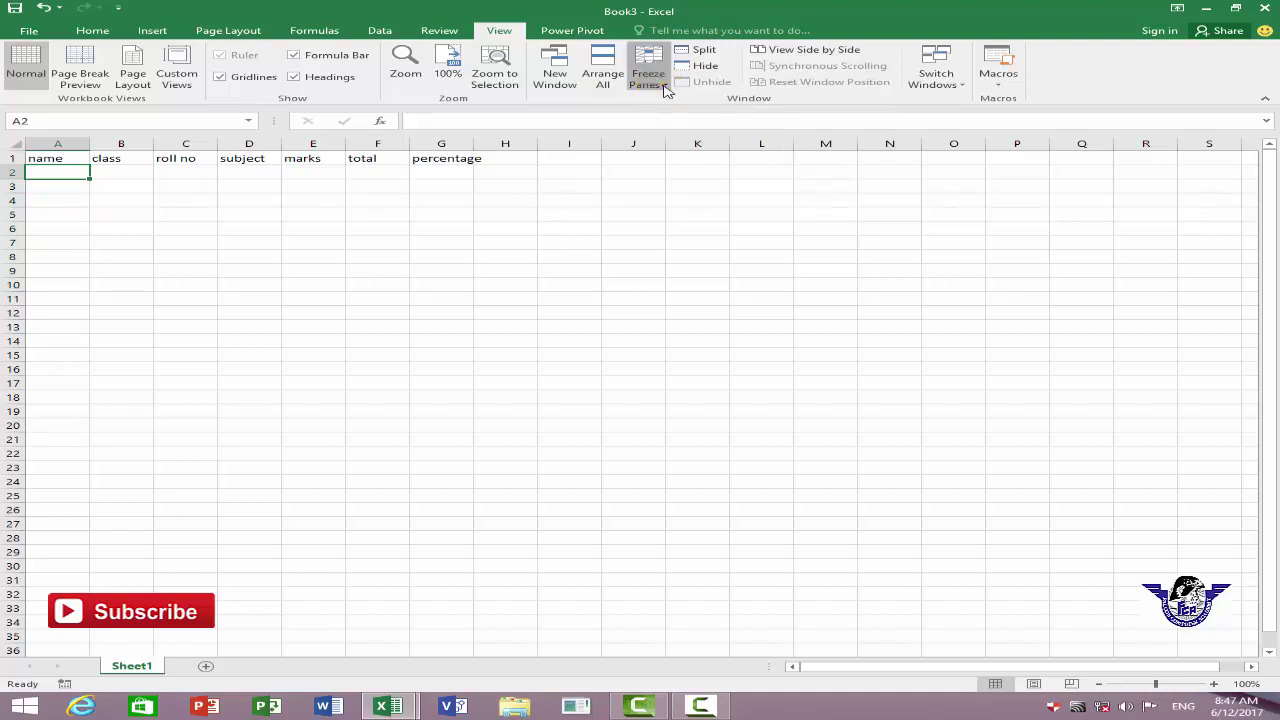
click(660, 84)
click(680, 108)
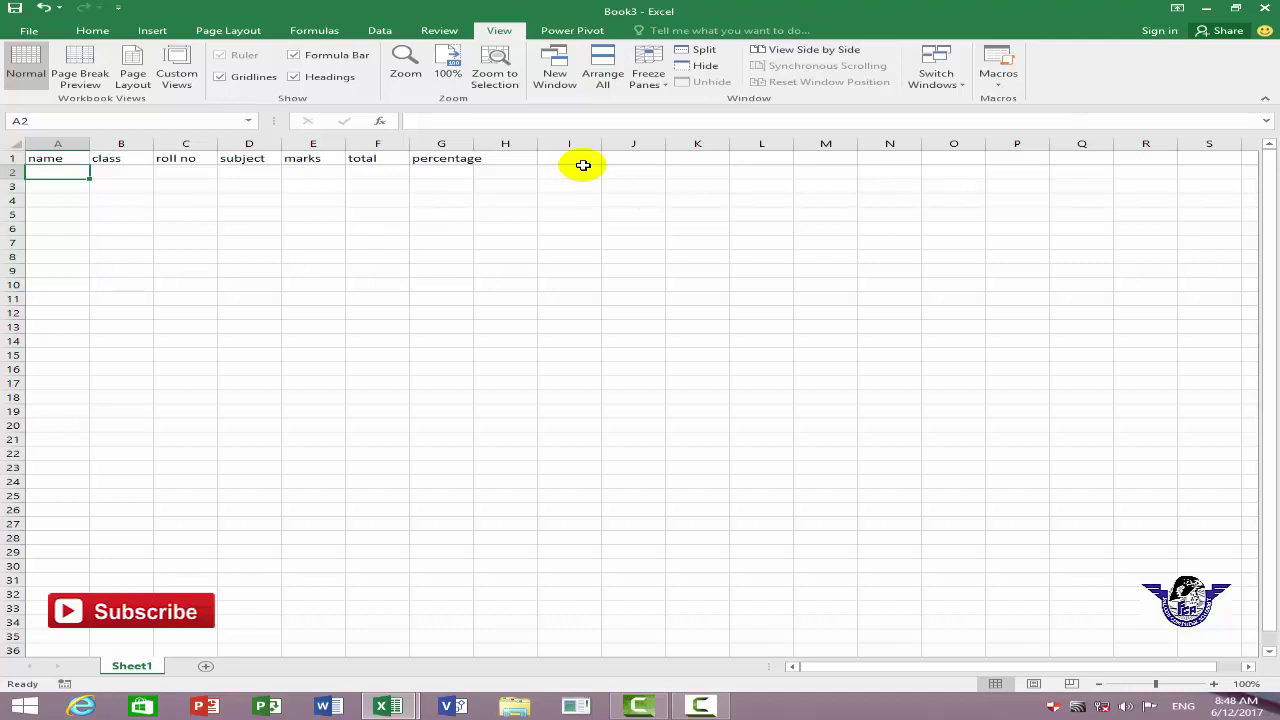
- Unfreeze the header row and split the sheet, dragging the divider down to about row 7
click(652, 84)
click(676, 108)
click(690, 55)
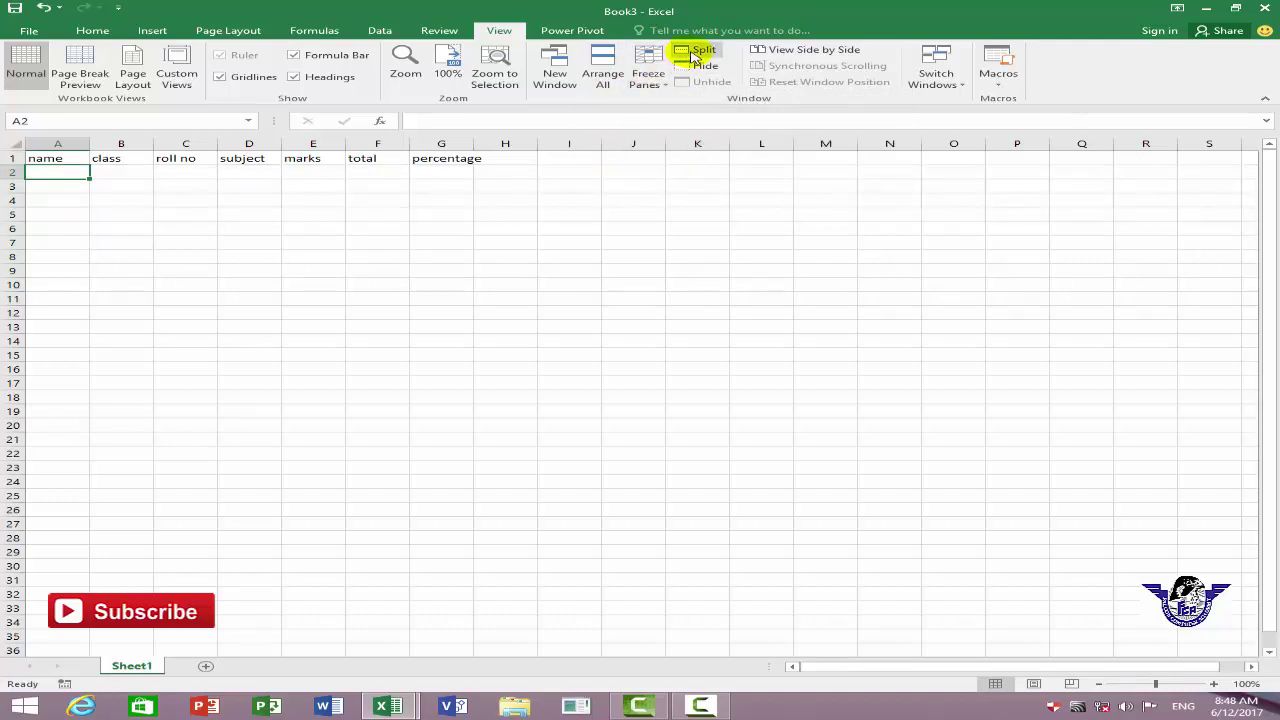
mouse_move(544, 171)
mouse_down()
mouse_move(544, 276)
mouse_move(547, 197)
mouse_up()
- Scroll the lower pane down column A to row 108, then remove the split
scroll(451, 231, up, 2)
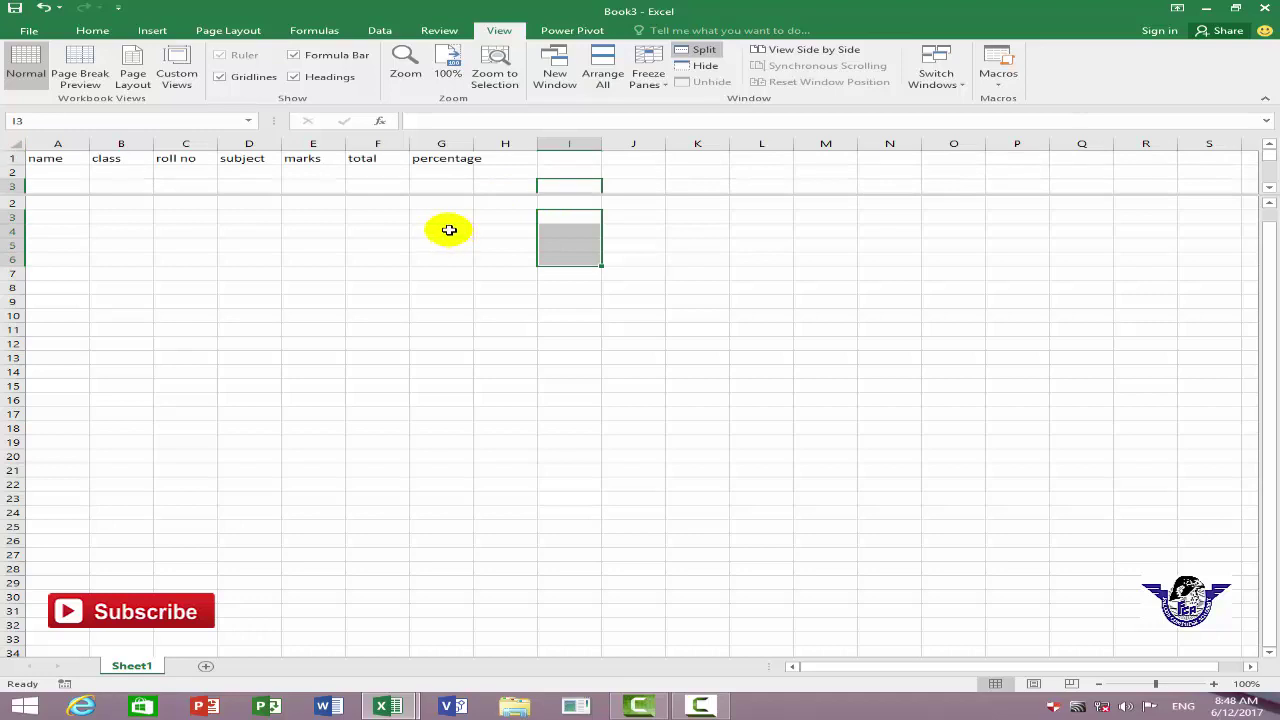
click(352, 242)
click(68, 226)
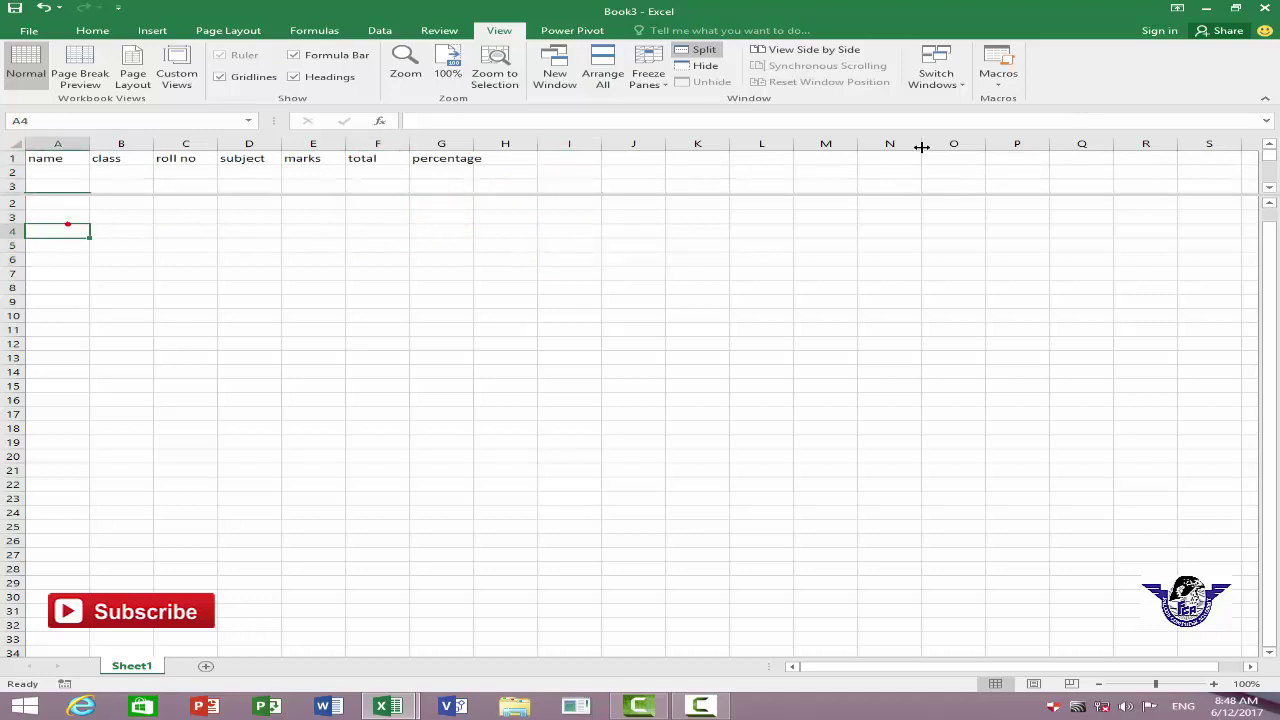
key(Down)
key(Down)
key(Down)
key(Down)
key(Down)
key(Down)
key(Down)
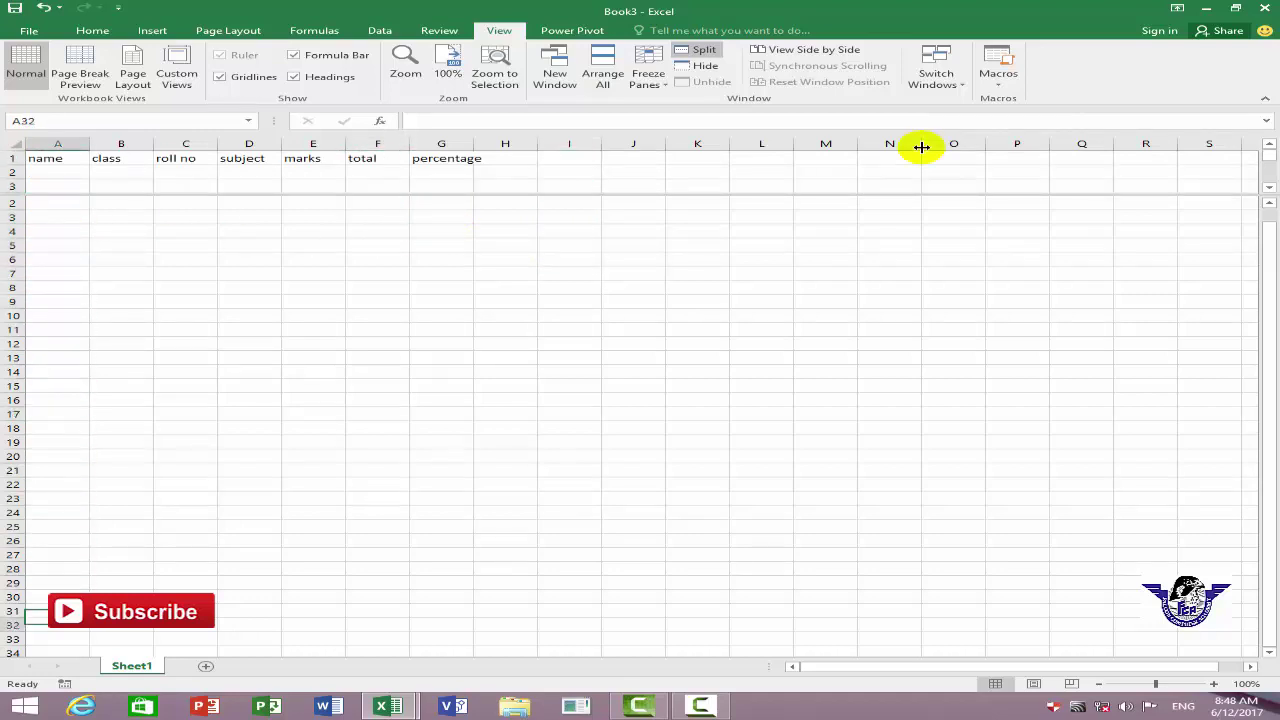
key(Down)
key(Down)
key(Down)
key(Down)
key(Down)
key(Down)
key(Down)
key(Down)
key(Down)
key(Down)
key(Down)
key(Down)
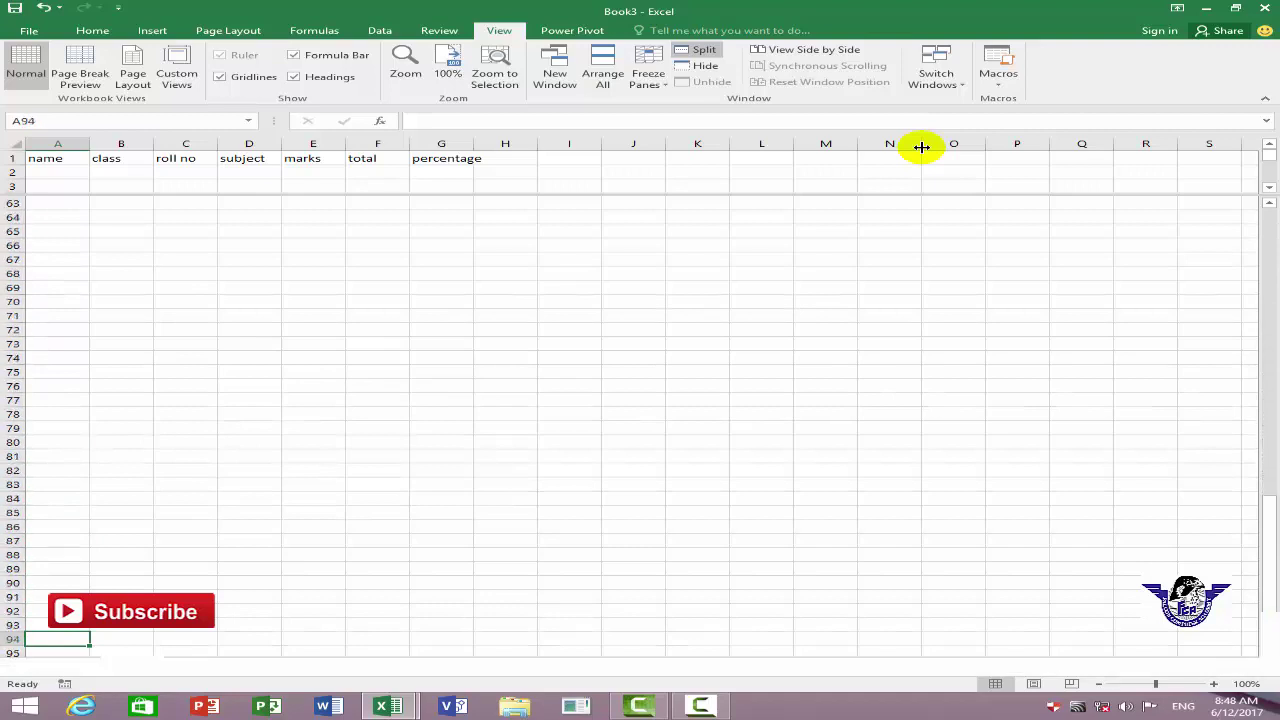
key(Down)
key(Down)
key(Down)
key(Down)
key(Down)
key(Down)
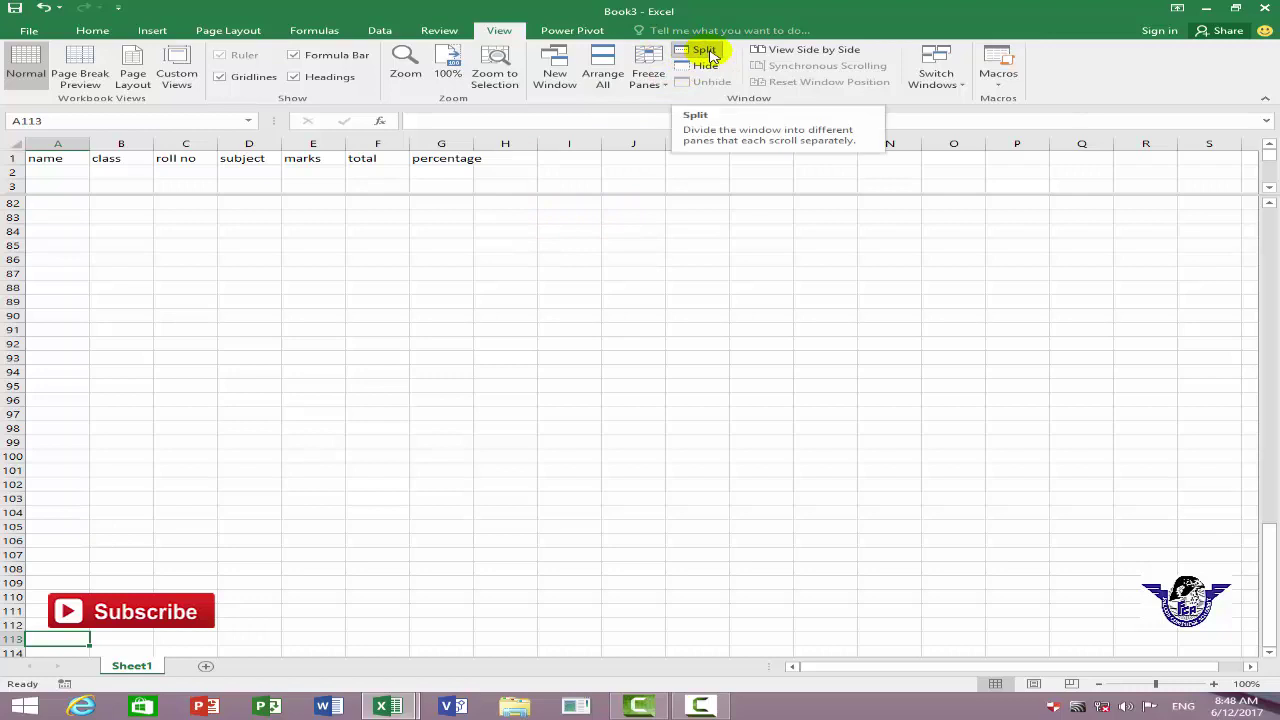
click(705, 50)
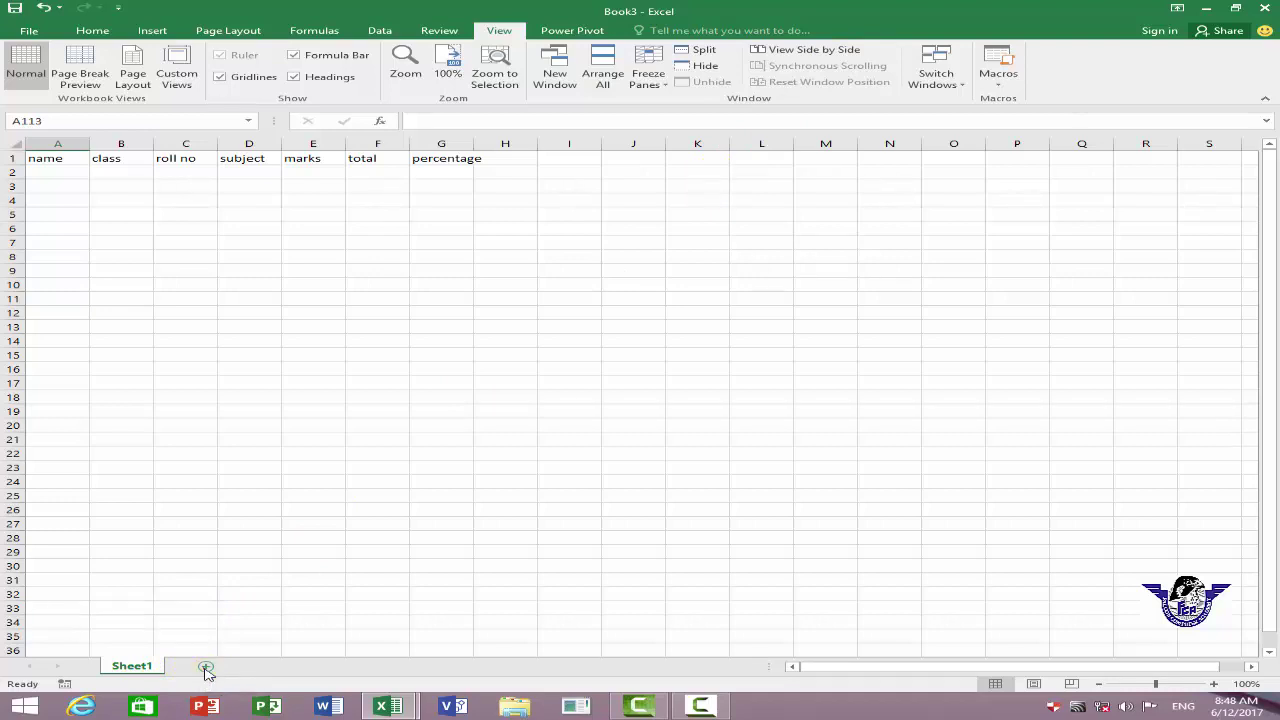
- Add Sheet2, Sheet3 and Sheet4 to Book3, then return to Sheet1
click(206, 668)
click(266, 666)
click(335, 667)
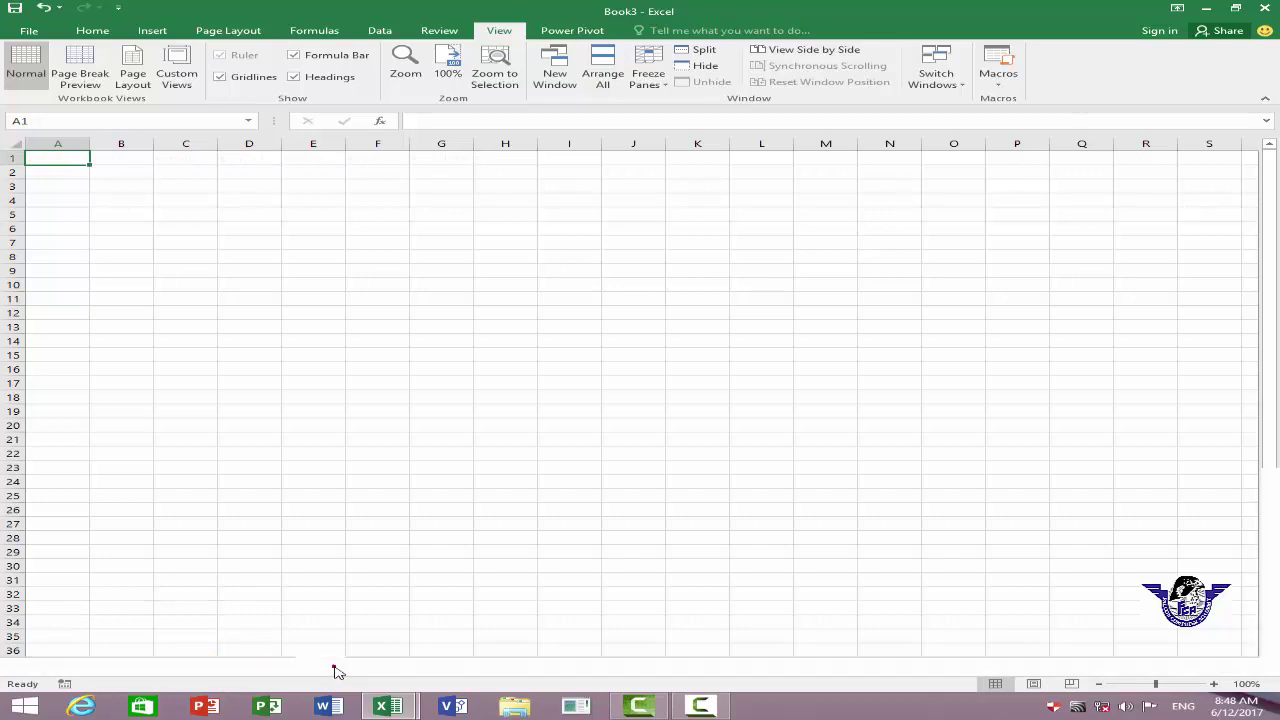
click(135, 666)
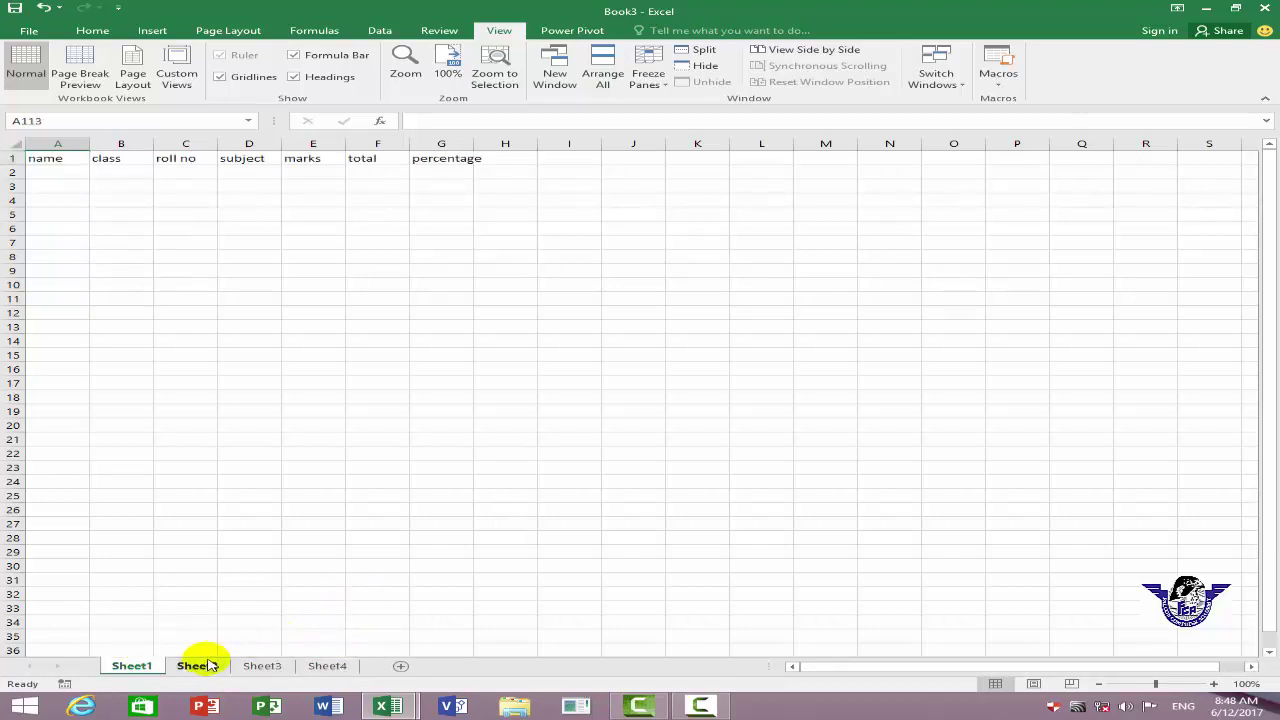
- Hide the Book3 workbook, then unhide it from Book4
click(705, 66)
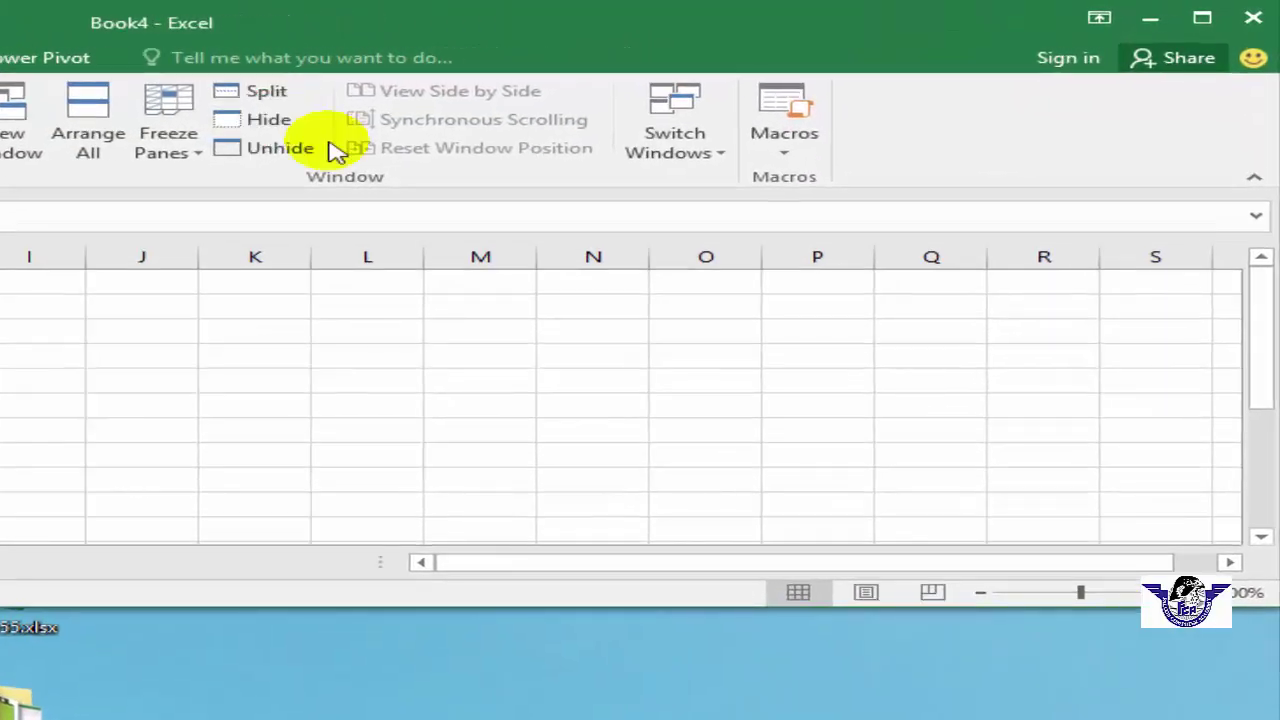
click(1196, 17)
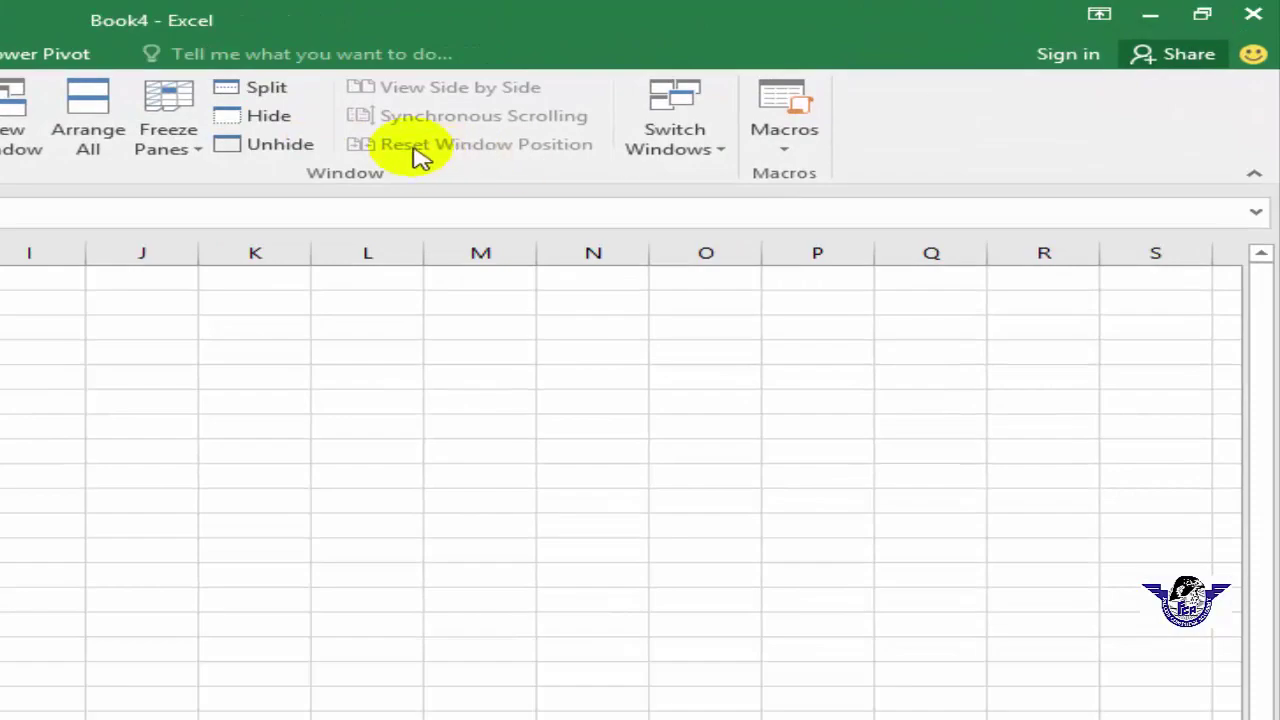
click(287, 155)
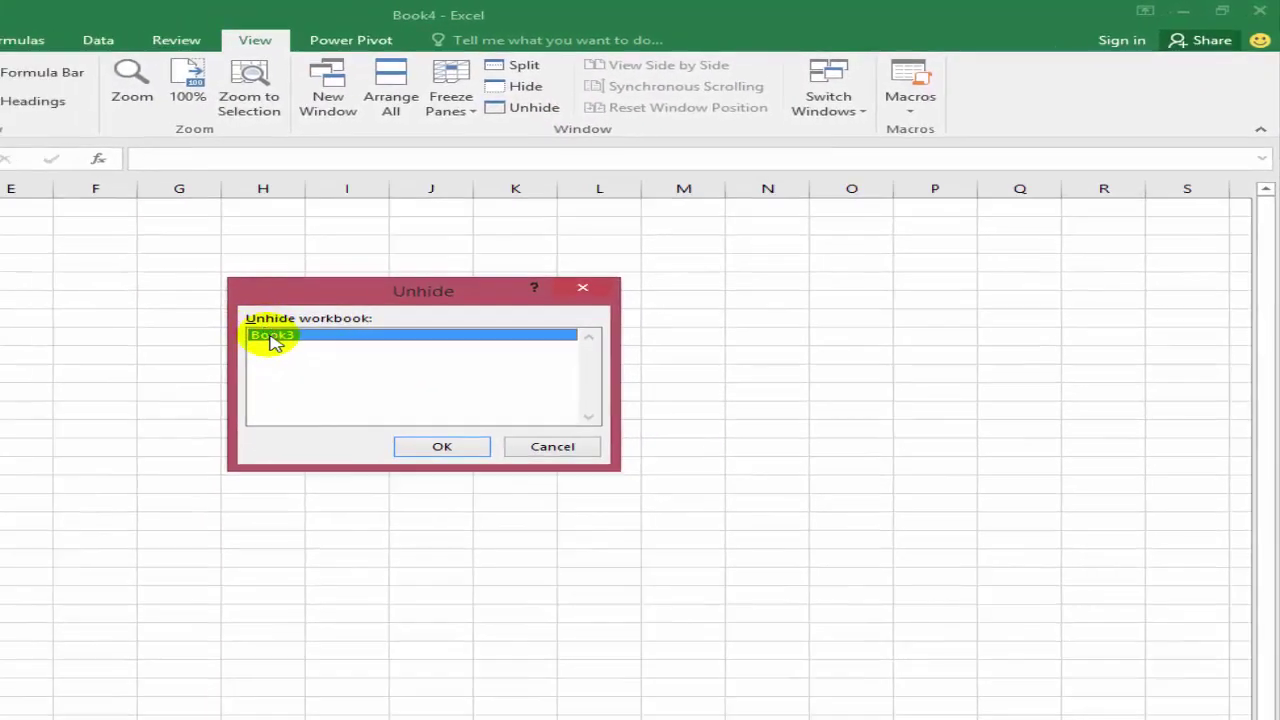
click(443, 447)
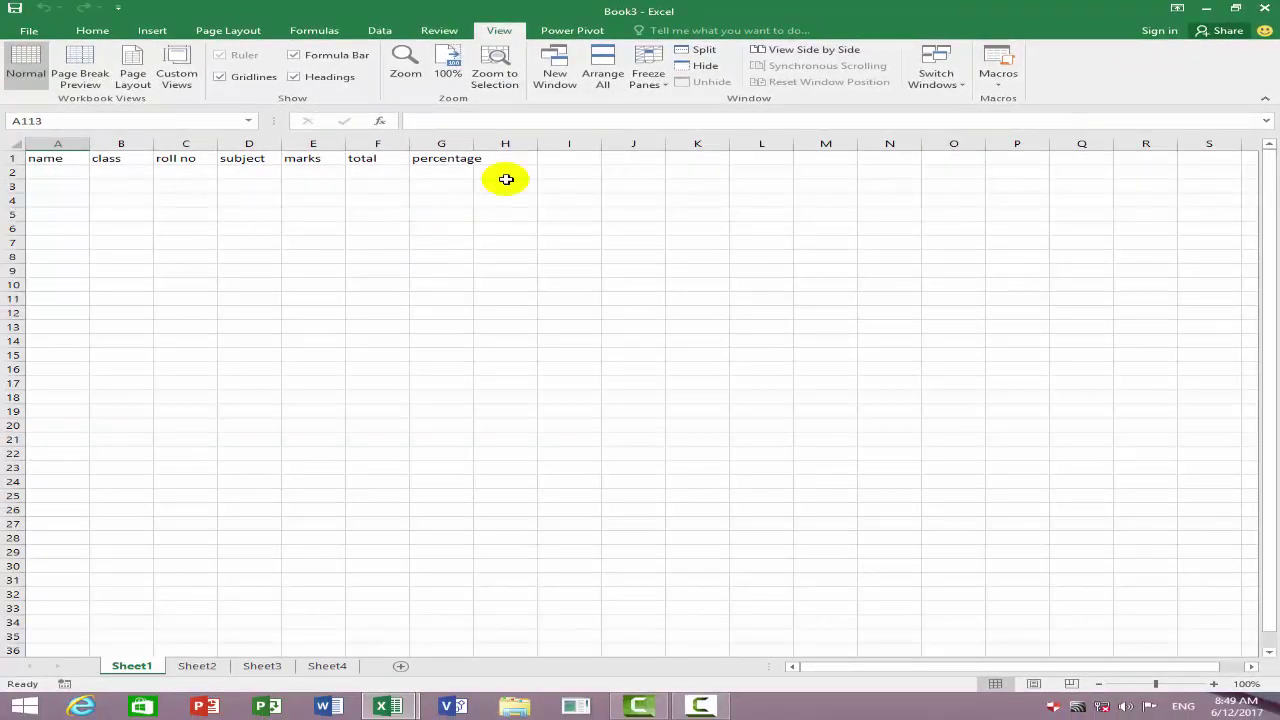
- Hide both Book3 and Book4, then unhide Book4 and Book3 through the Unhide dialog
click(704, 66)
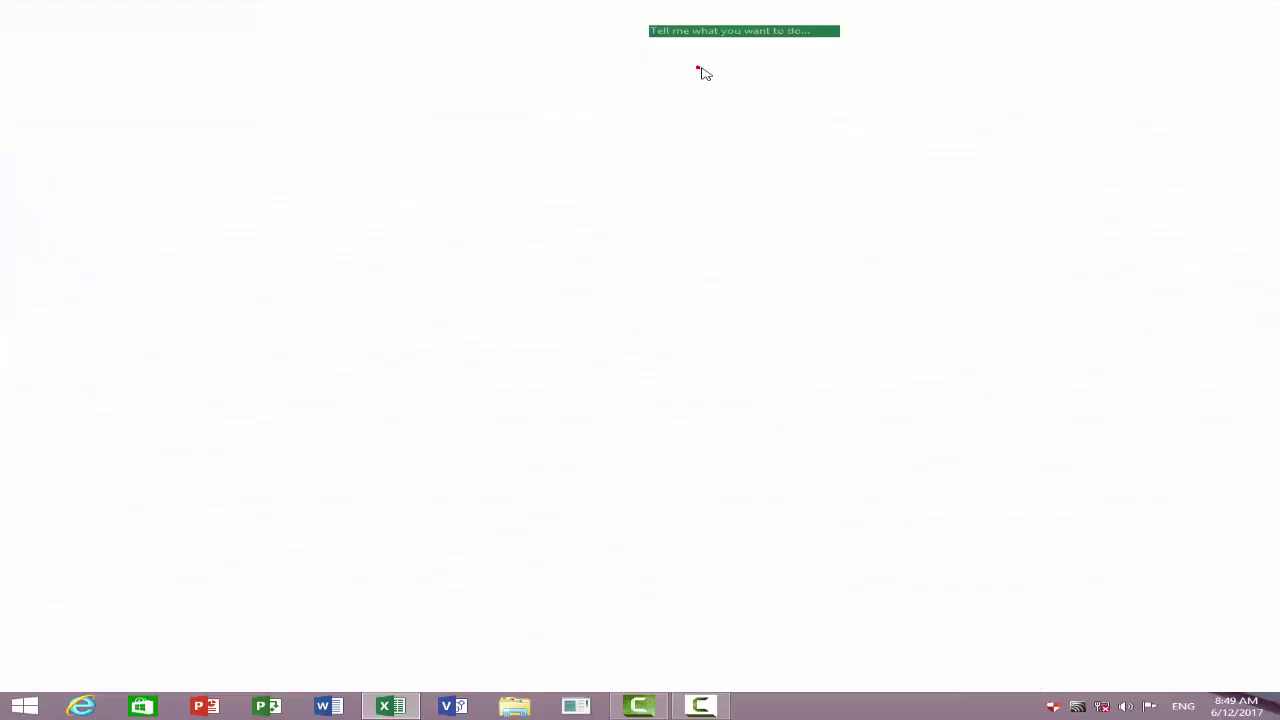
click(708, 68)
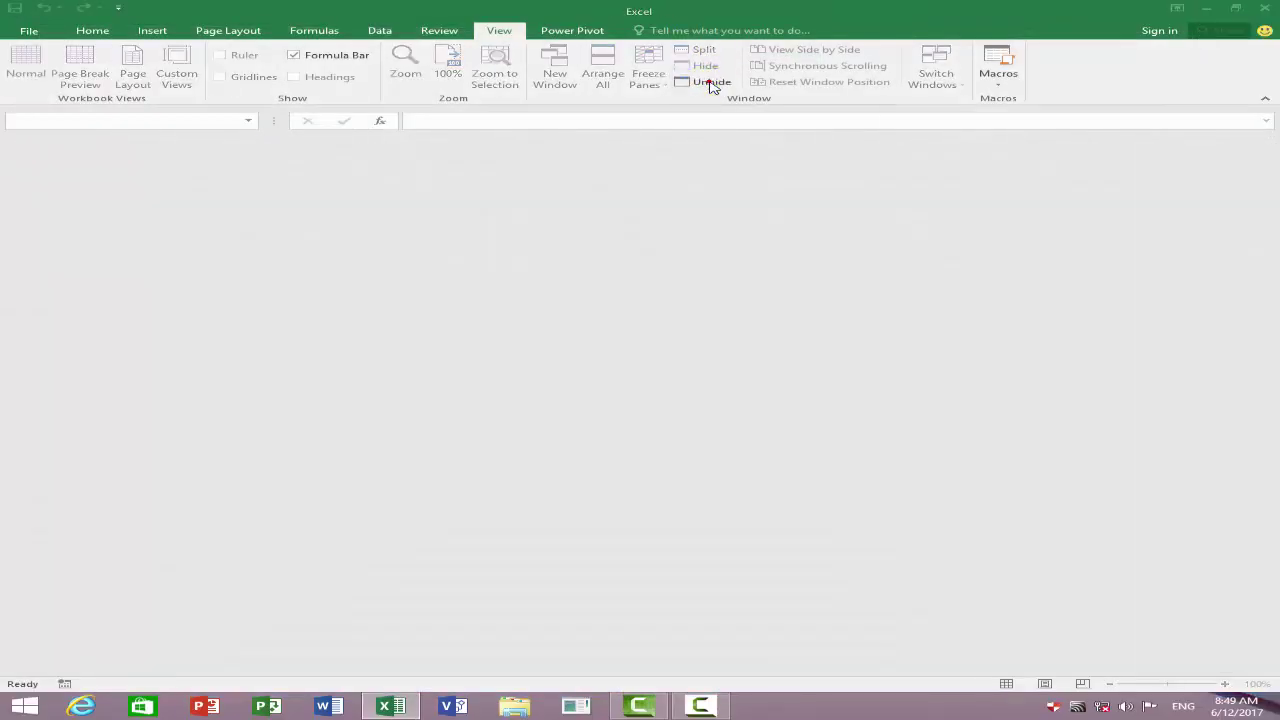
click(709, 81)
click(521, 263)
click(636, 337)
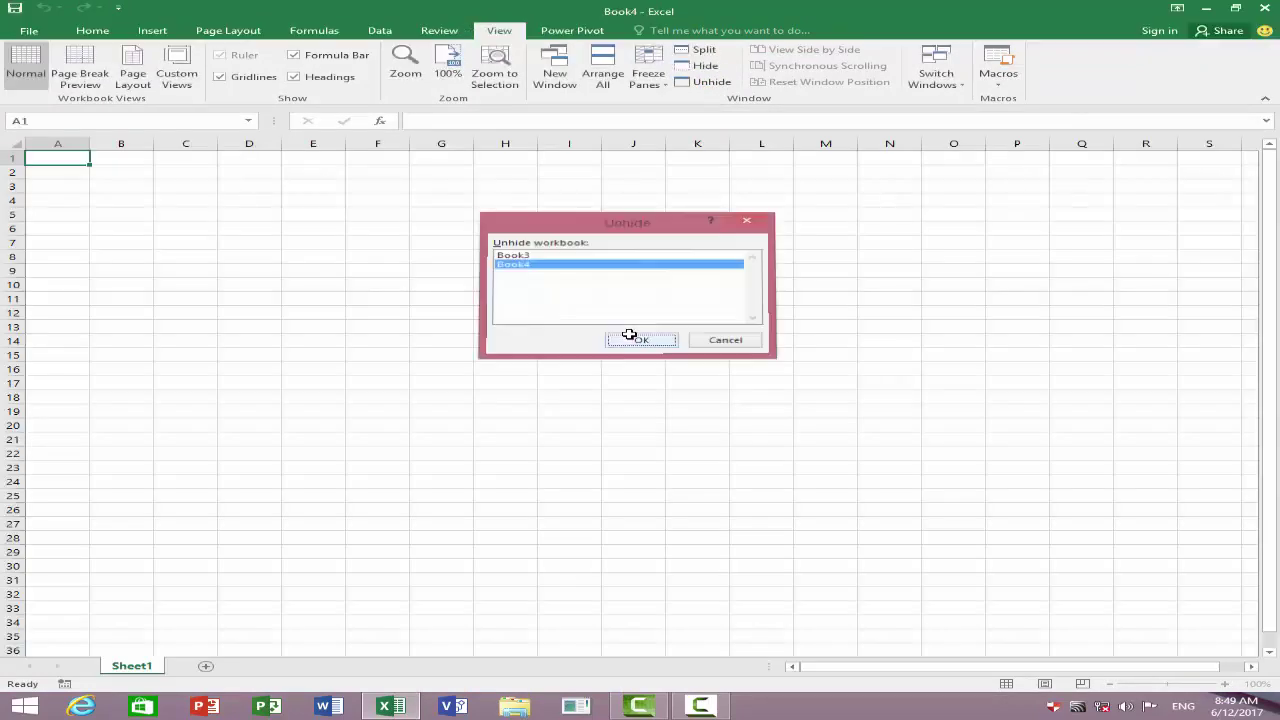
click(700, 80)
click(528, 264)
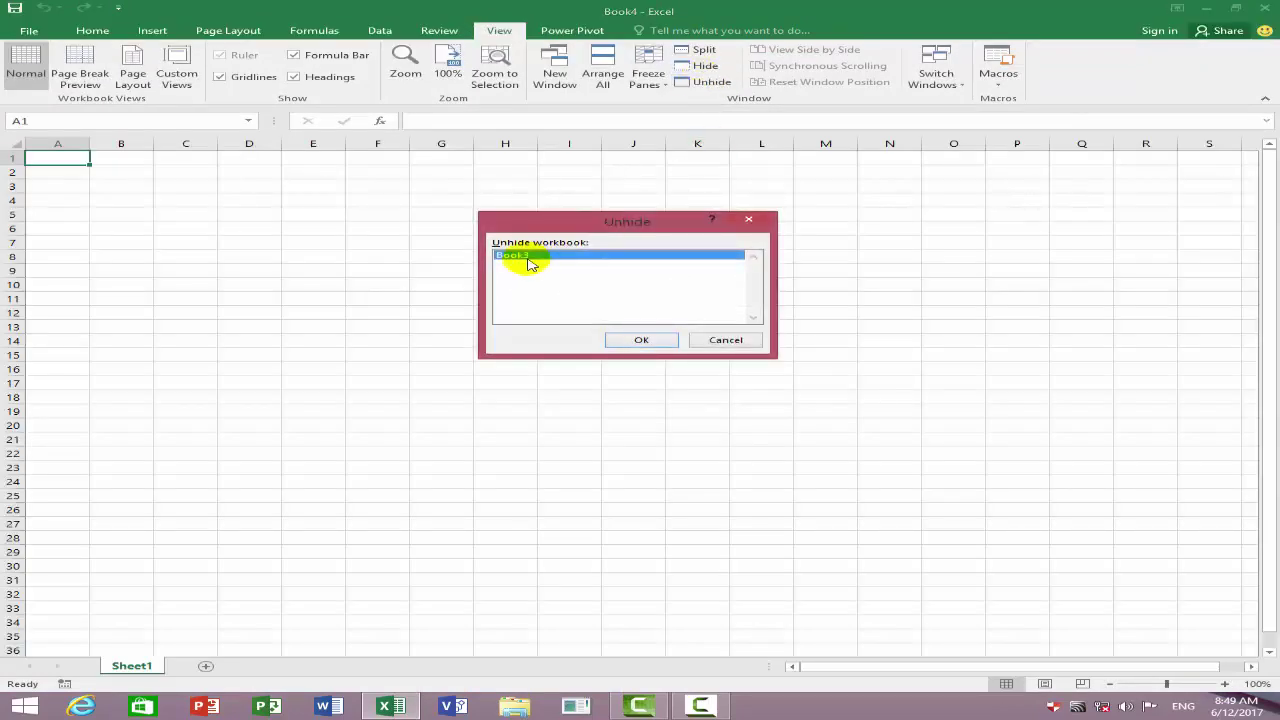
click(615, 344)
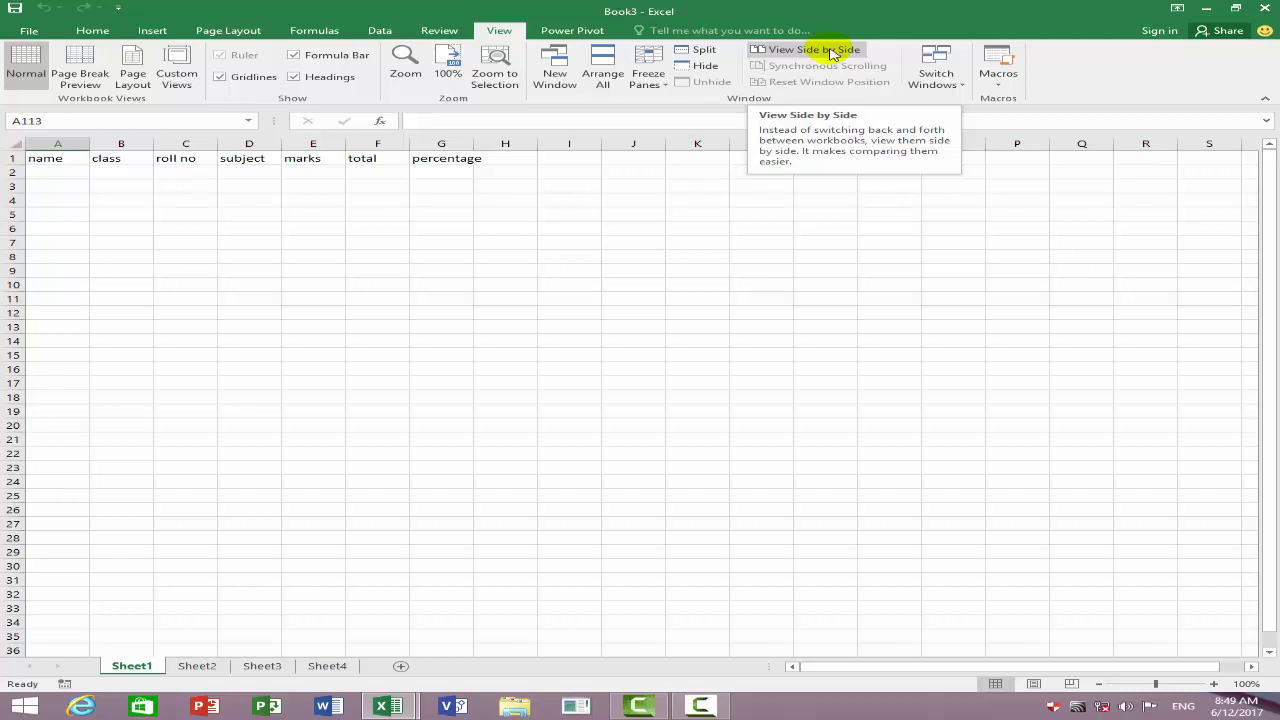
- Toggle View Side by Side for Book3 and Book4, then maximize Book3
click(829, 52)
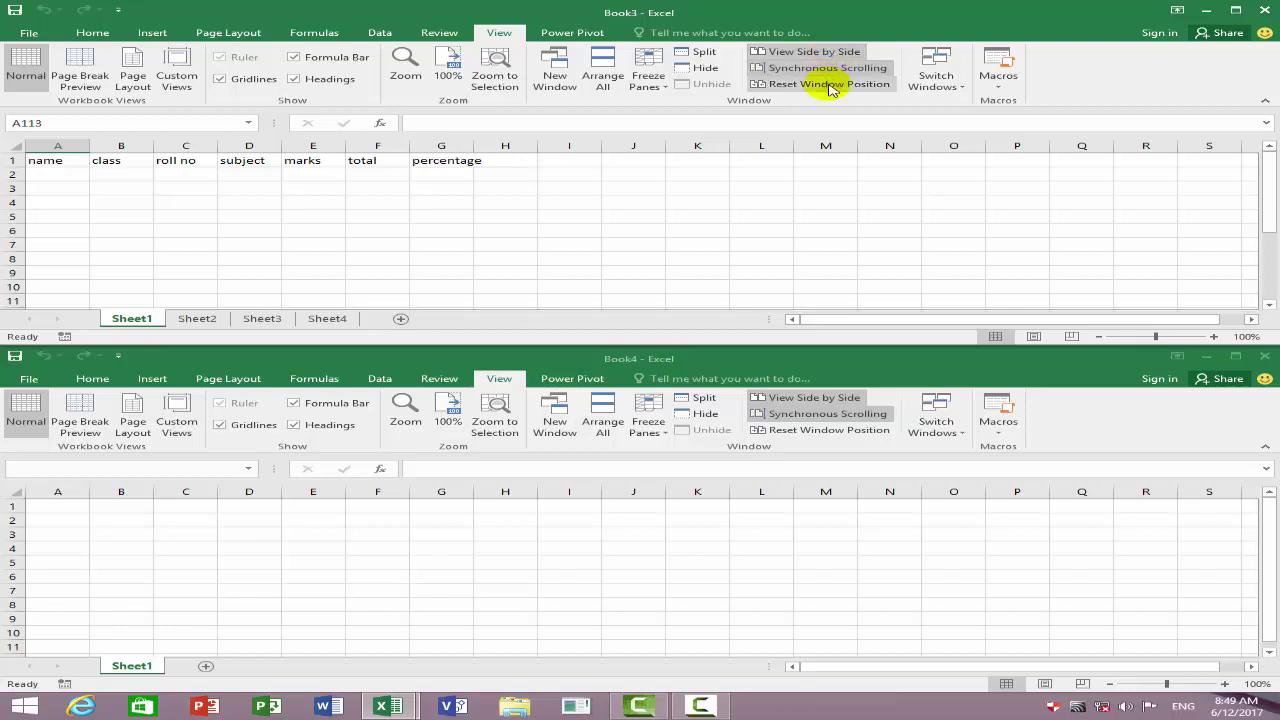
click(829, 51)
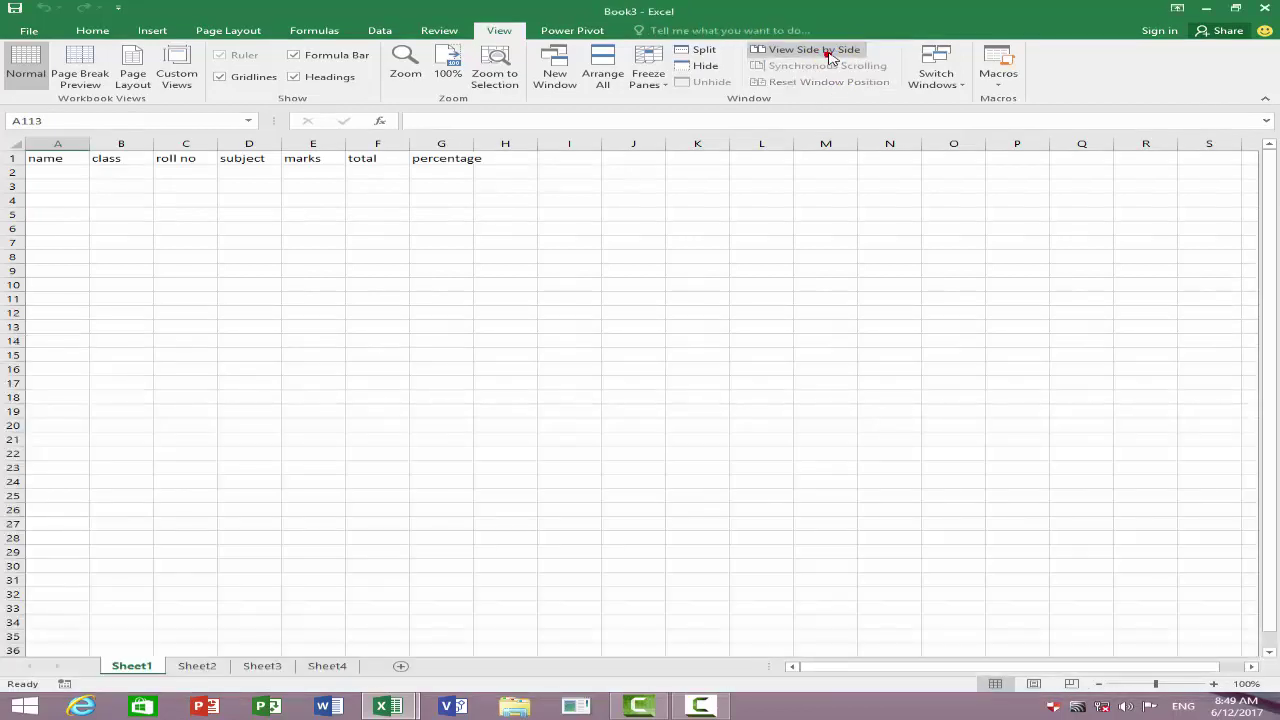
click(818, 55)
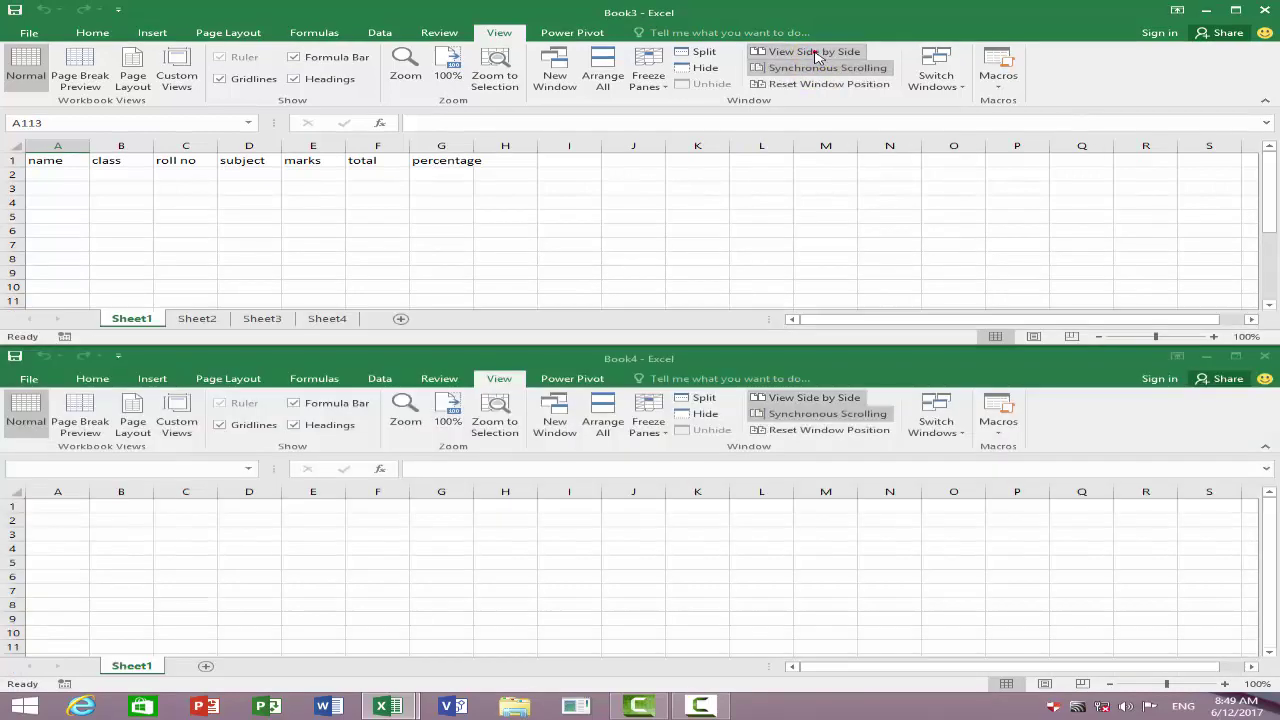
click(818, 55)
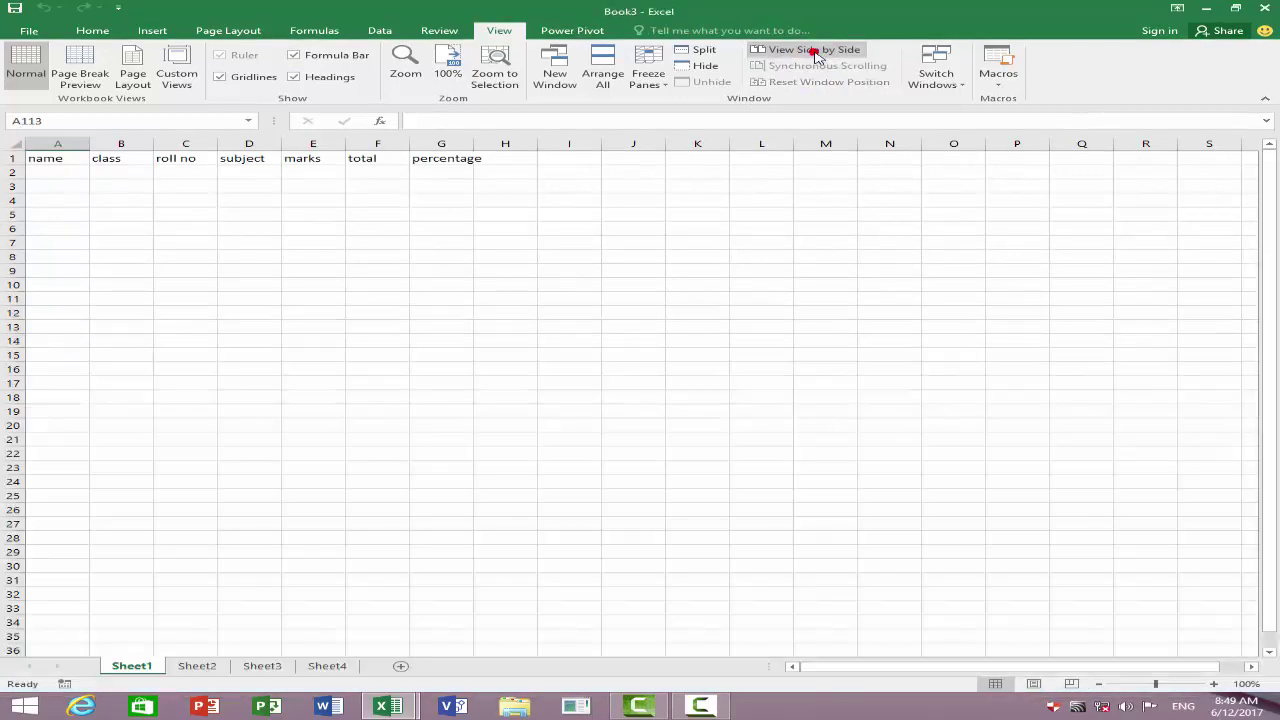
click(818, 55)
double_click(884, 33)
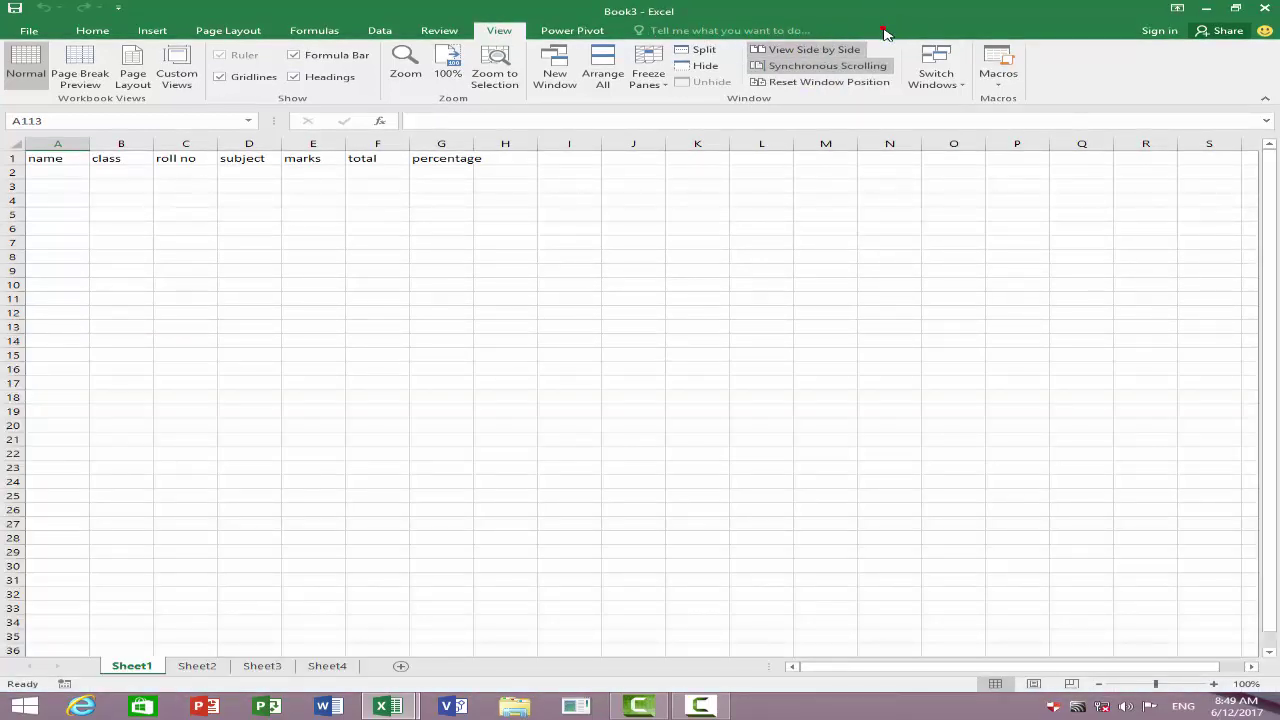
- Reset Window Position to restack the two workbooks, then maximize Book3 to full screen
click(768, 63)
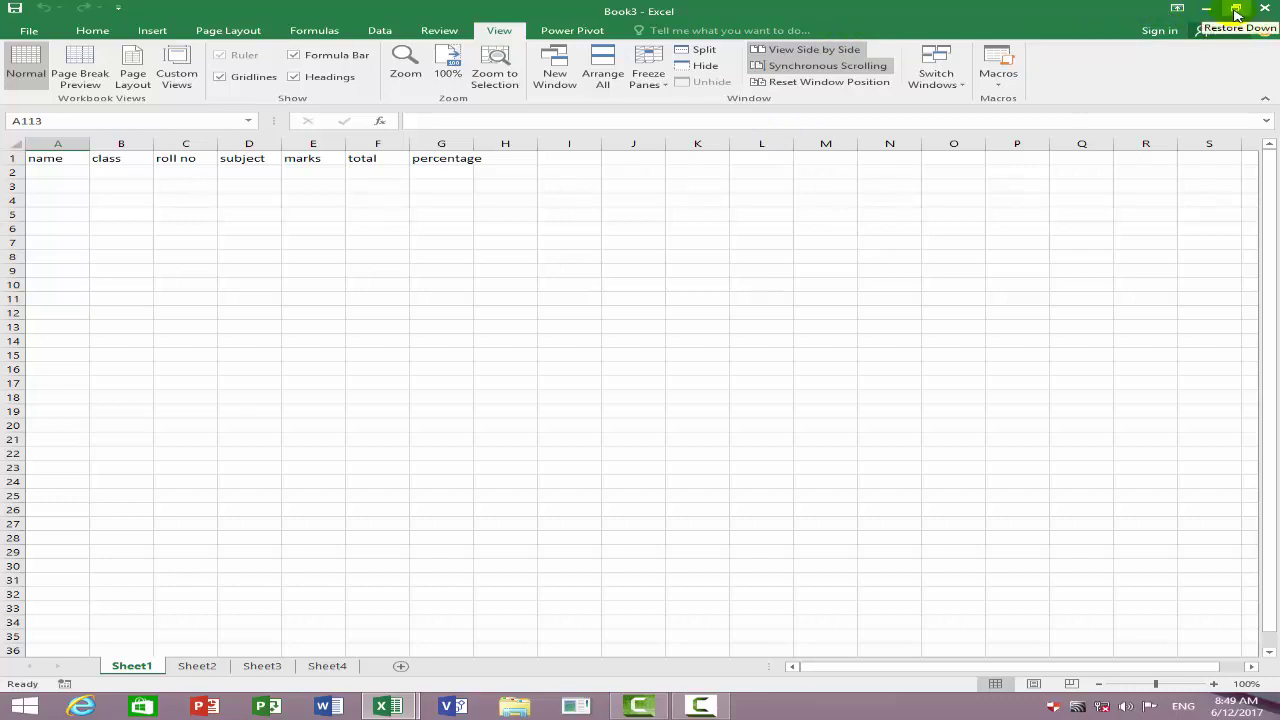
click(853, 88)
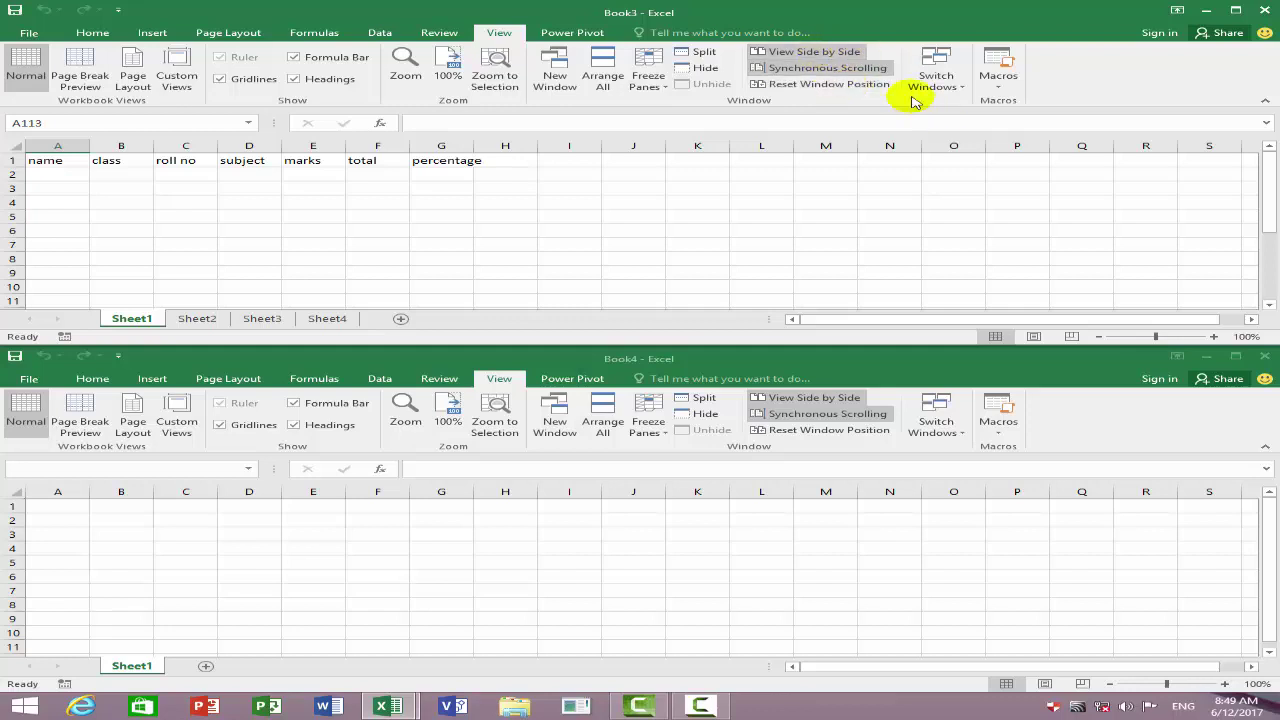
double_click(965, 30)
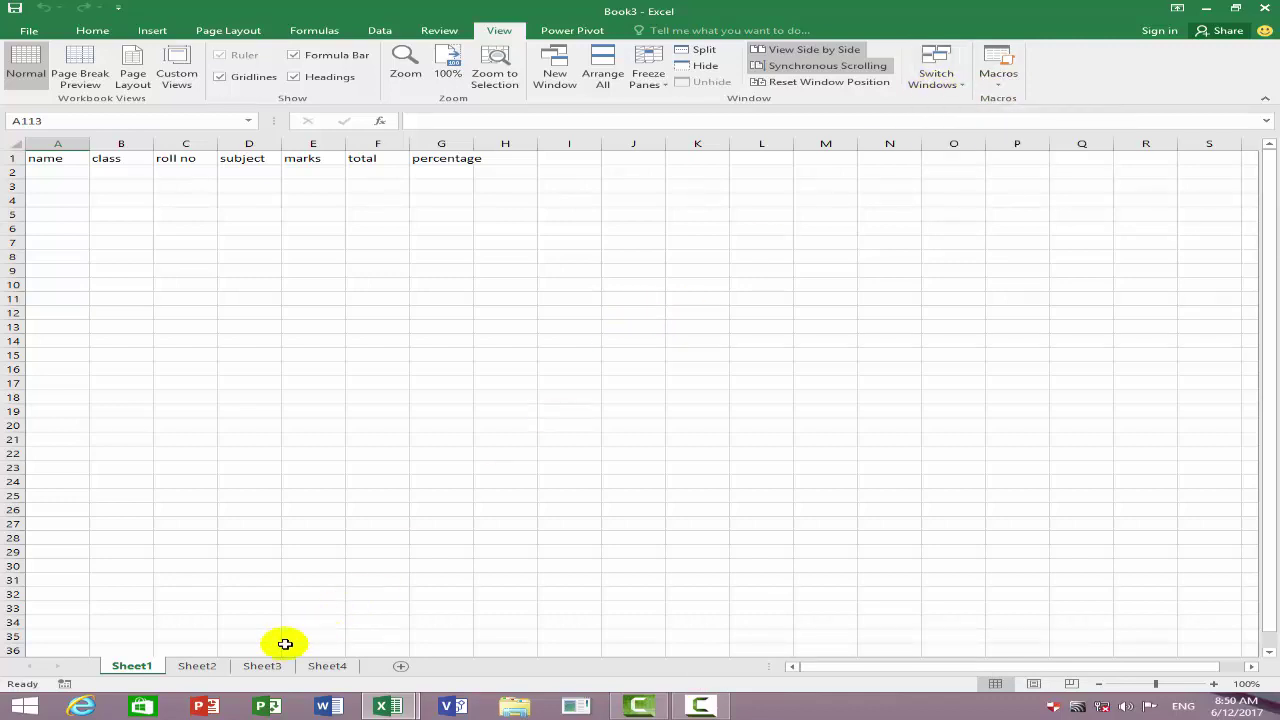
- Step through Book3's sheet tabs: Sheet2, Sheet3, then Sheet4
click(192, 667)
click(260, 666)
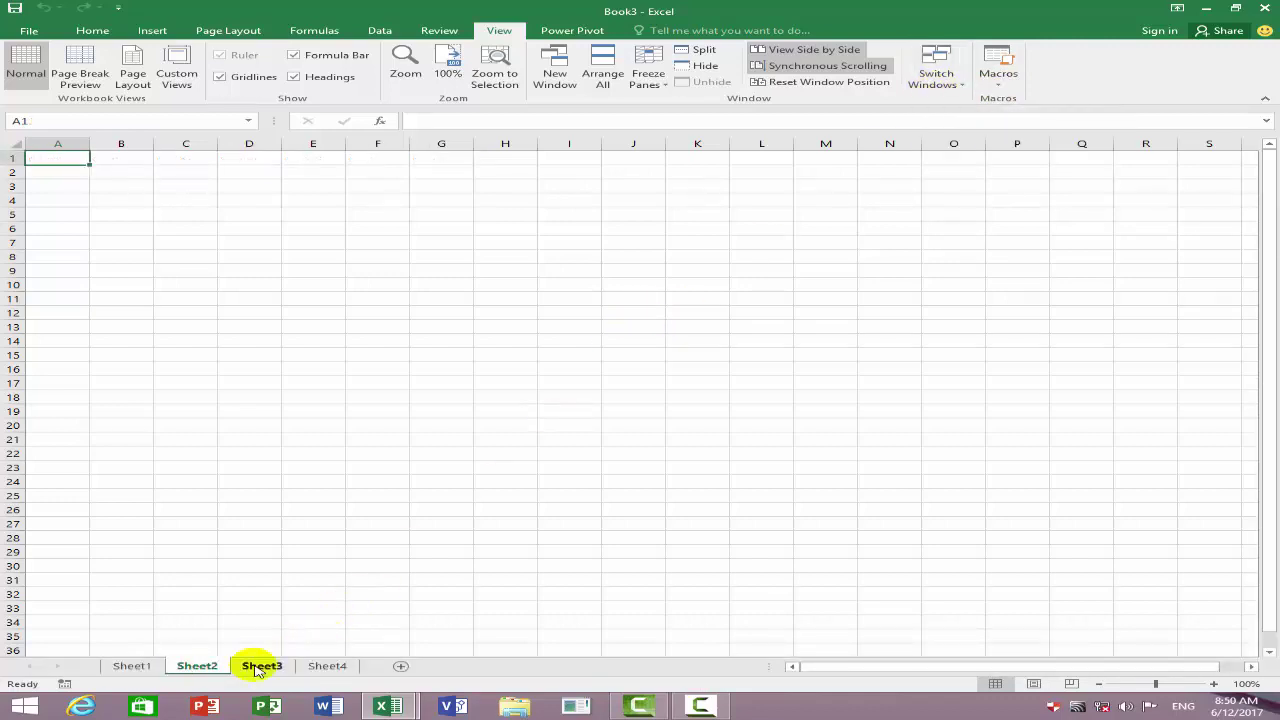
click(335, 666)
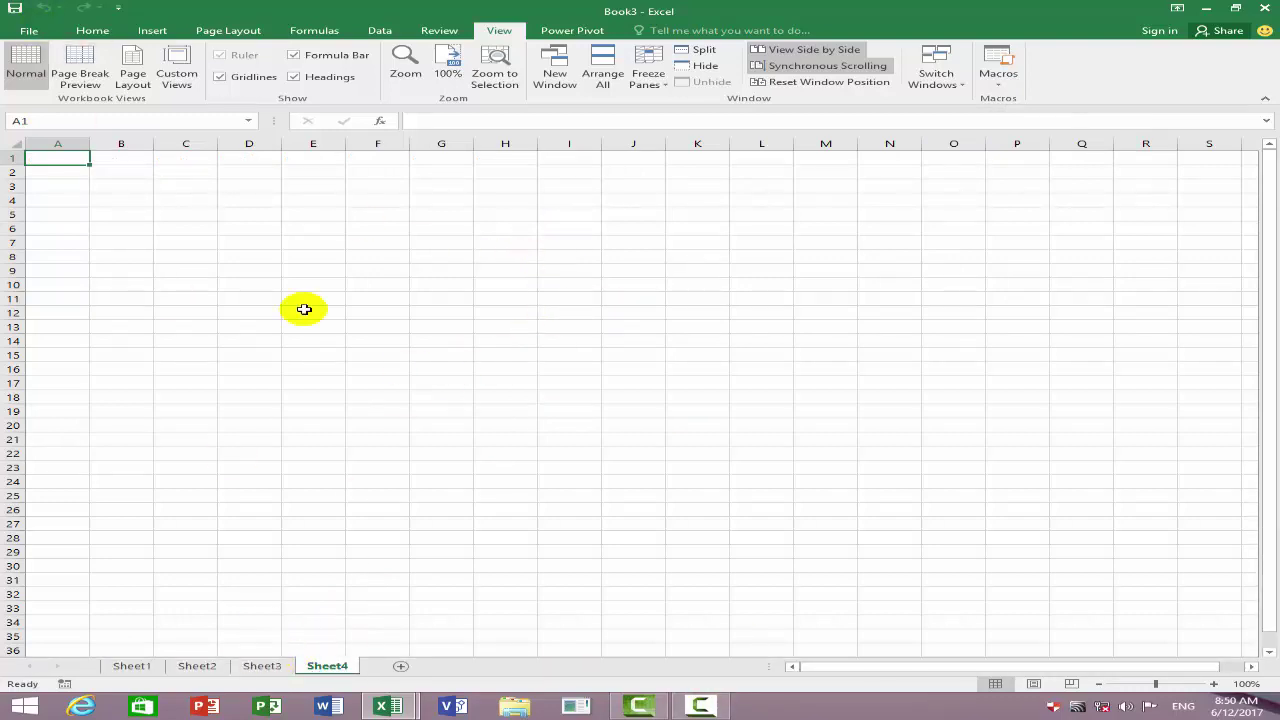
- Bring Book4 forward, maximize it, then alternate between Book4 and Book3 using taskbar previews
mouse_move(388, 706)
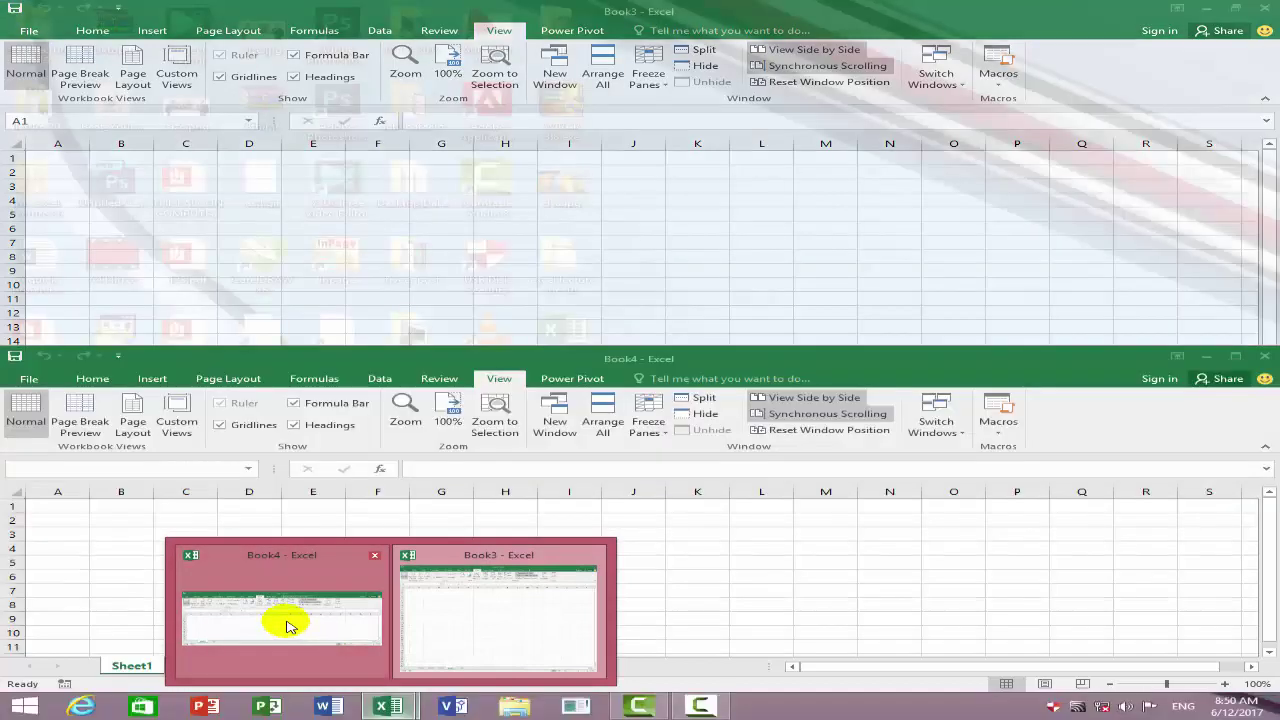
click(323, 647)
double_click(815, 370)
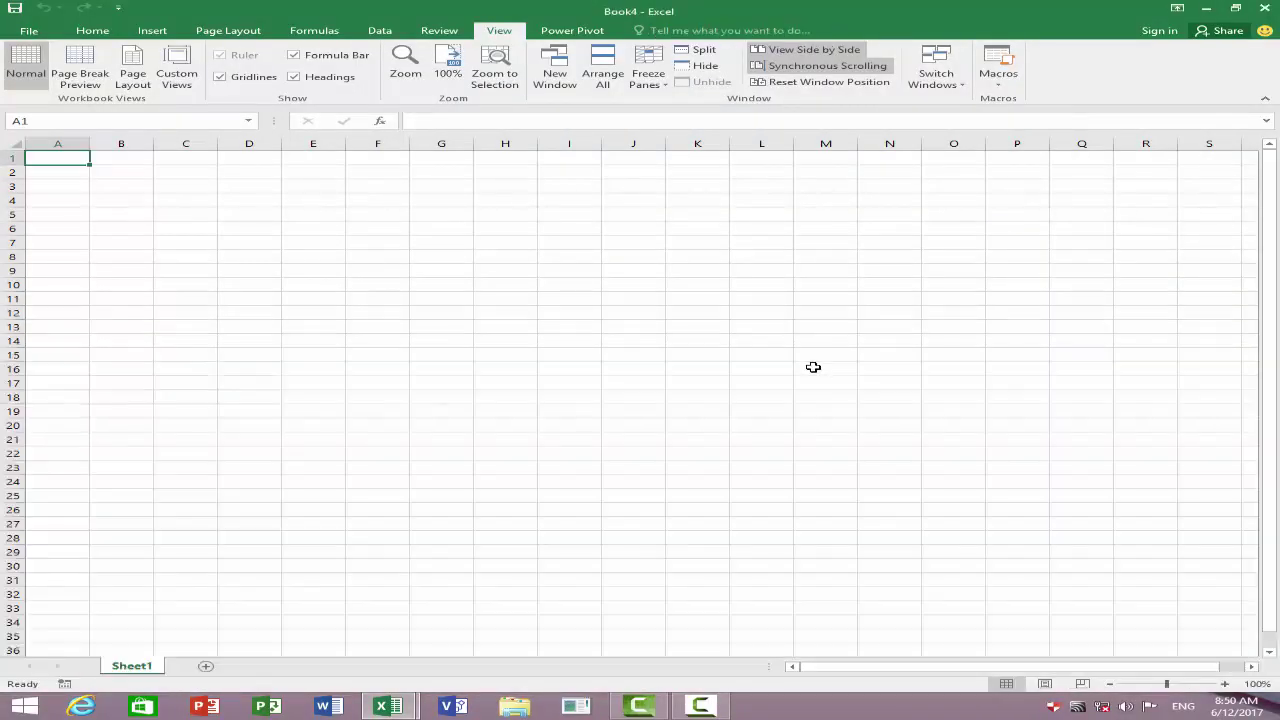
click(403, 708)
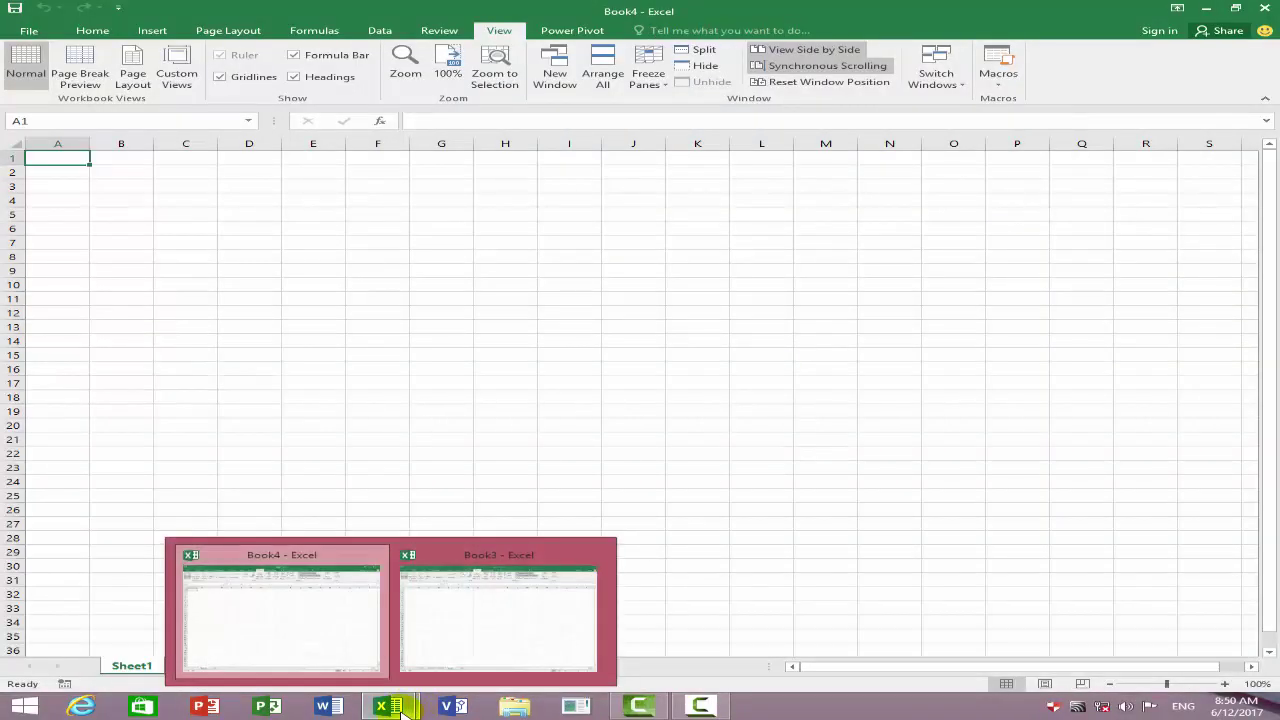
click(272, 636)
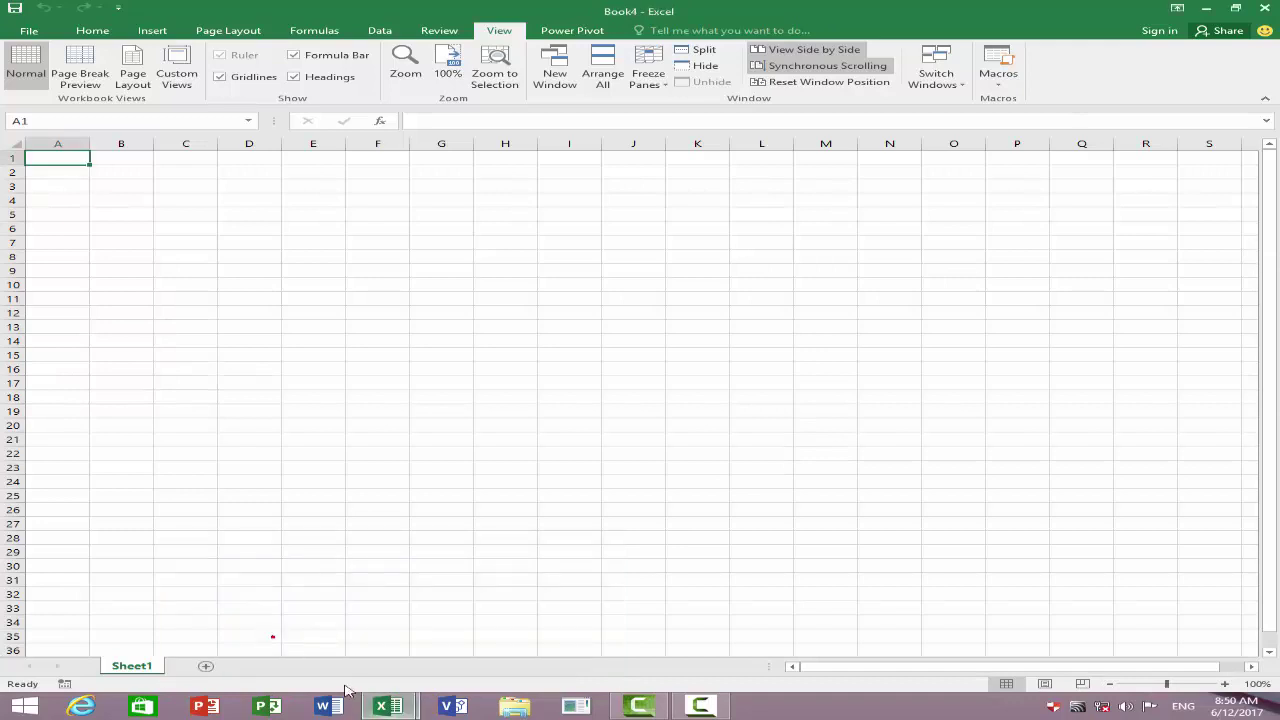
click(403, 708)
click(505, 642)
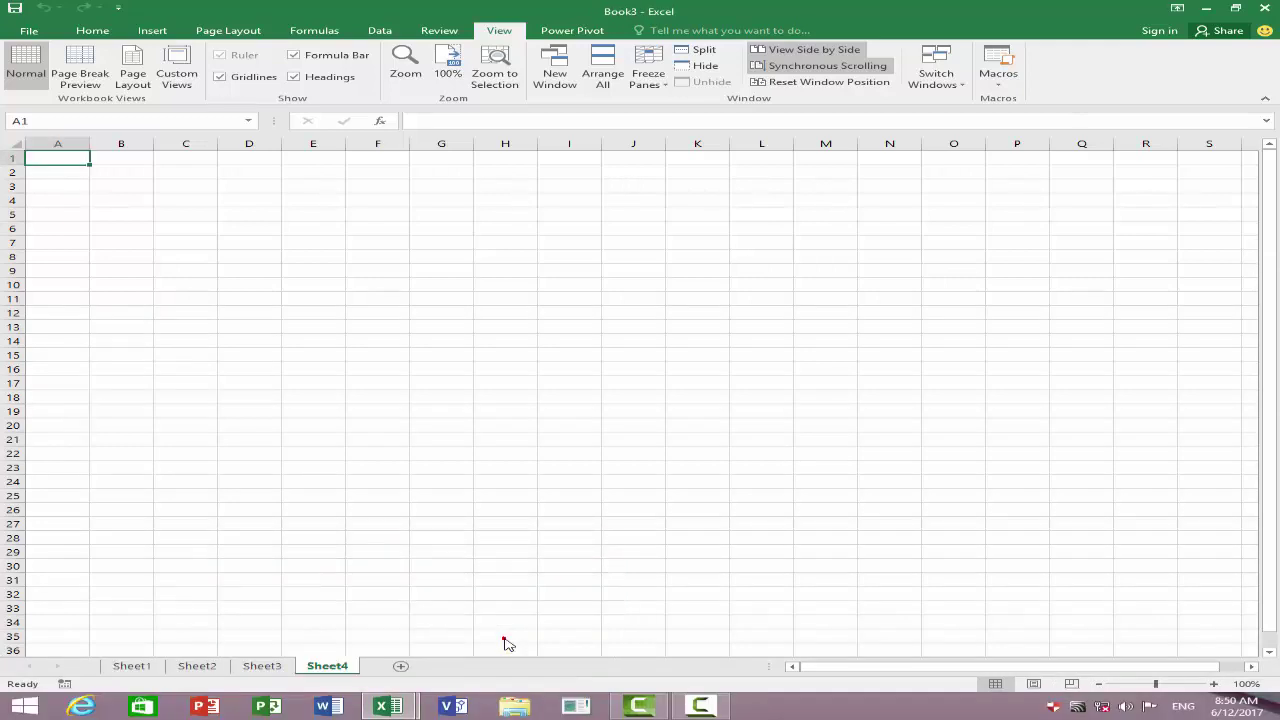
click(390, 706)
click(285, 630)
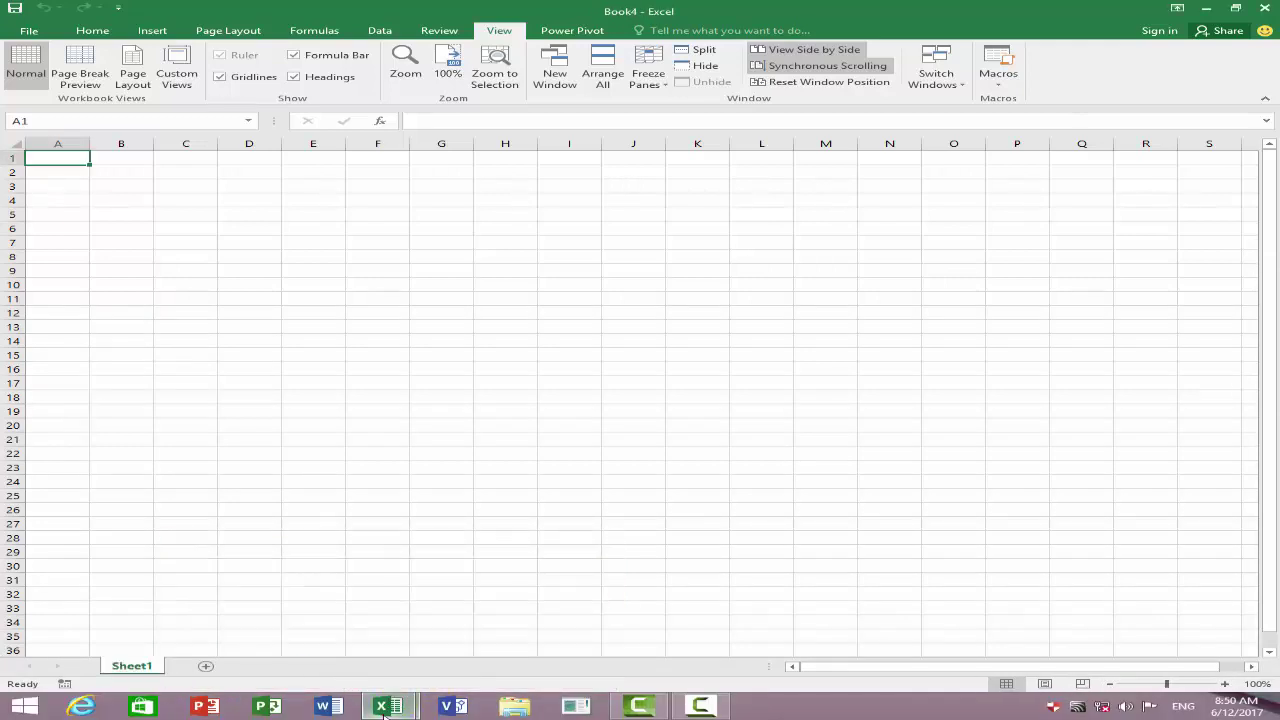
click(390, 706)
click(487, 648)
- Toggle between Book3 and Book4 with Switch Windows, ending on Book4 with cell O6 selected
click(936, 72)
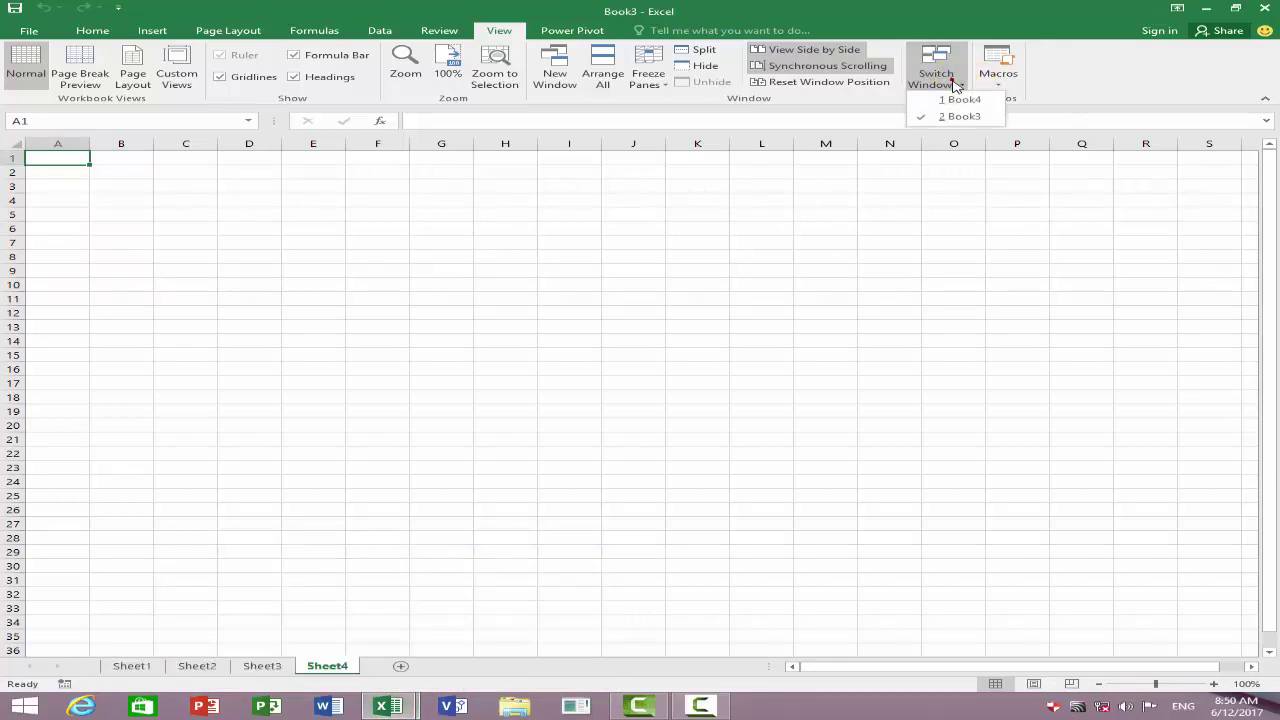
click(958, 101)
click(950, 80)
click(960, 116)
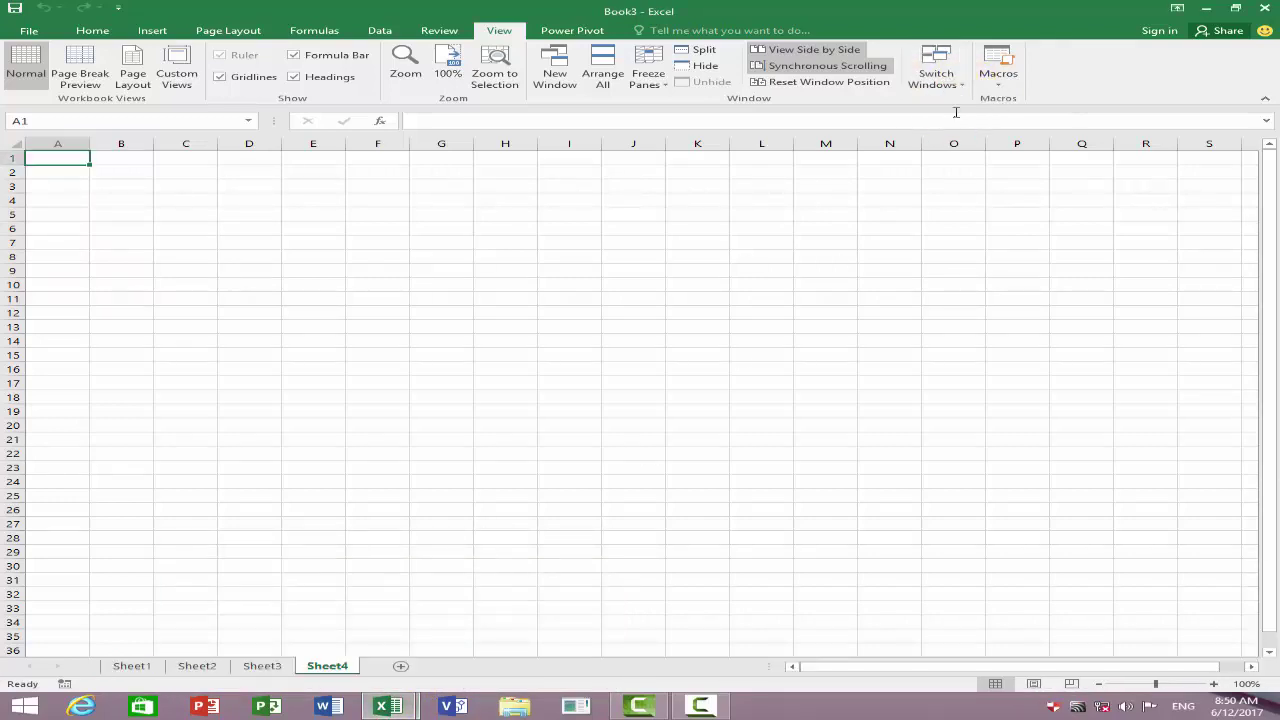
click(953, 84)
click(958, 99)
click(949, 86)
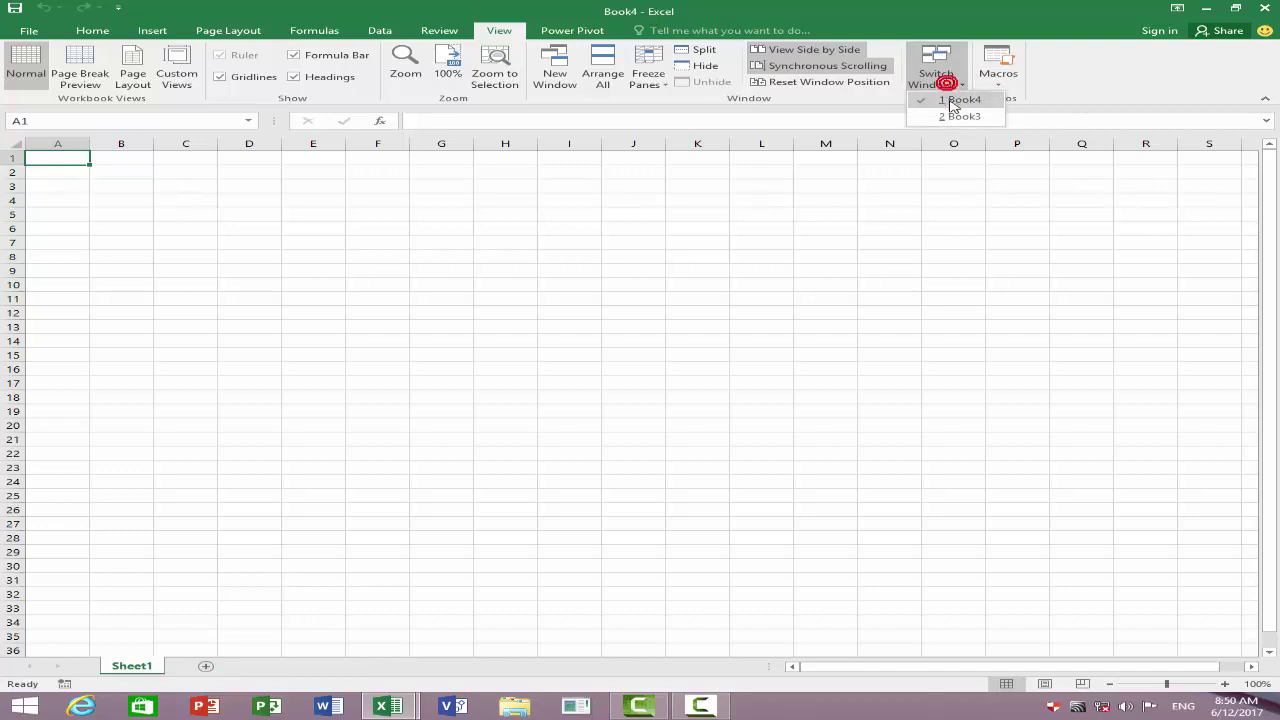
click(958, 99)
click(949, 86)
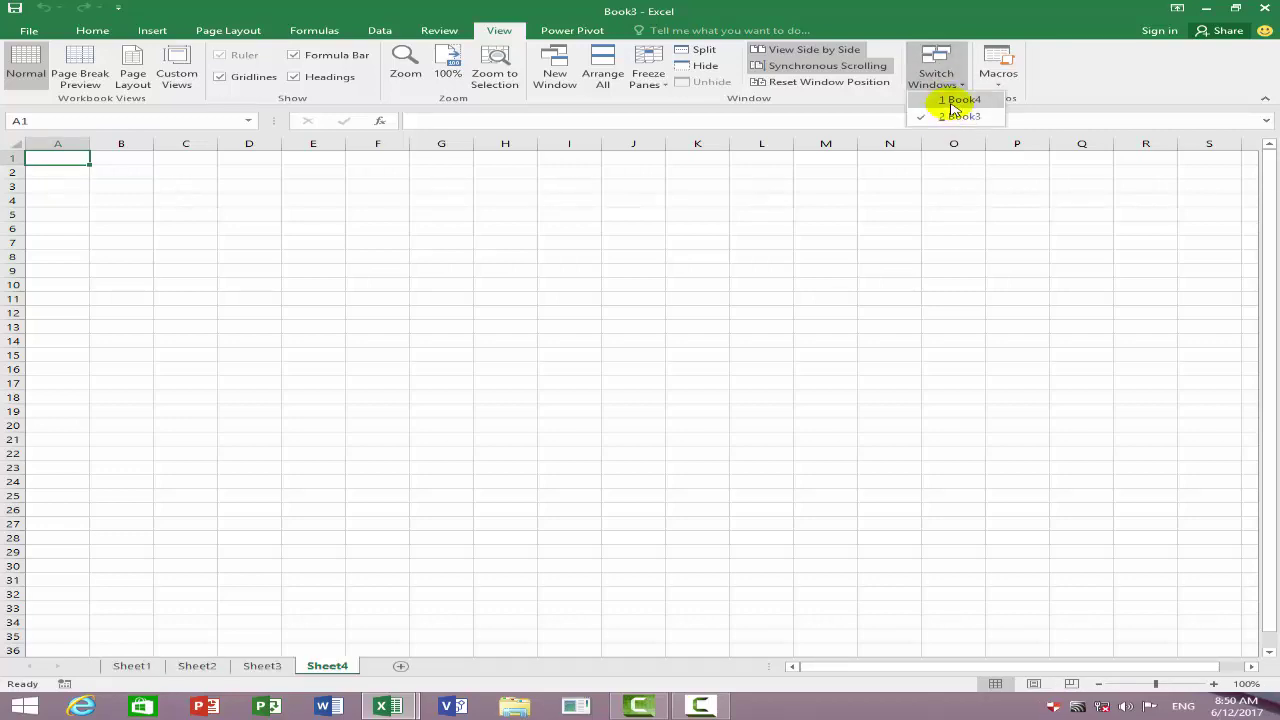
click(955, 101)
click(949, 82)
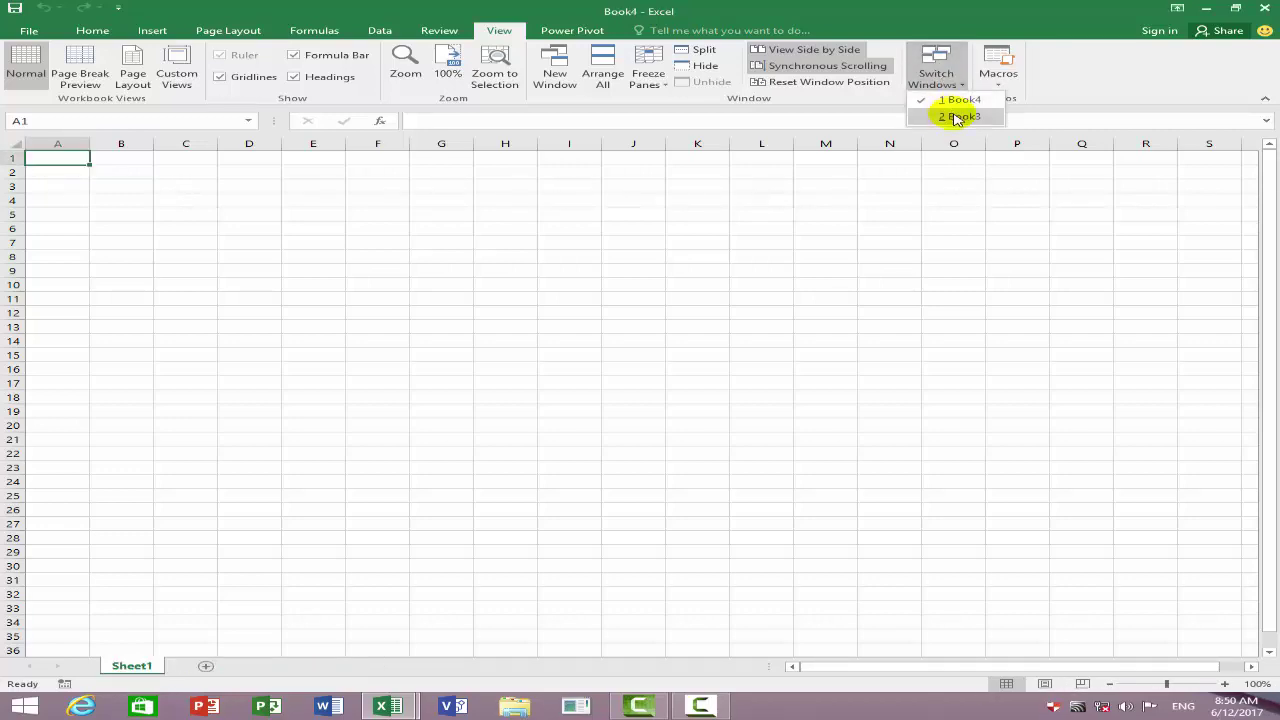
click(958, 116)
click(949, 86)
click(956, 104)
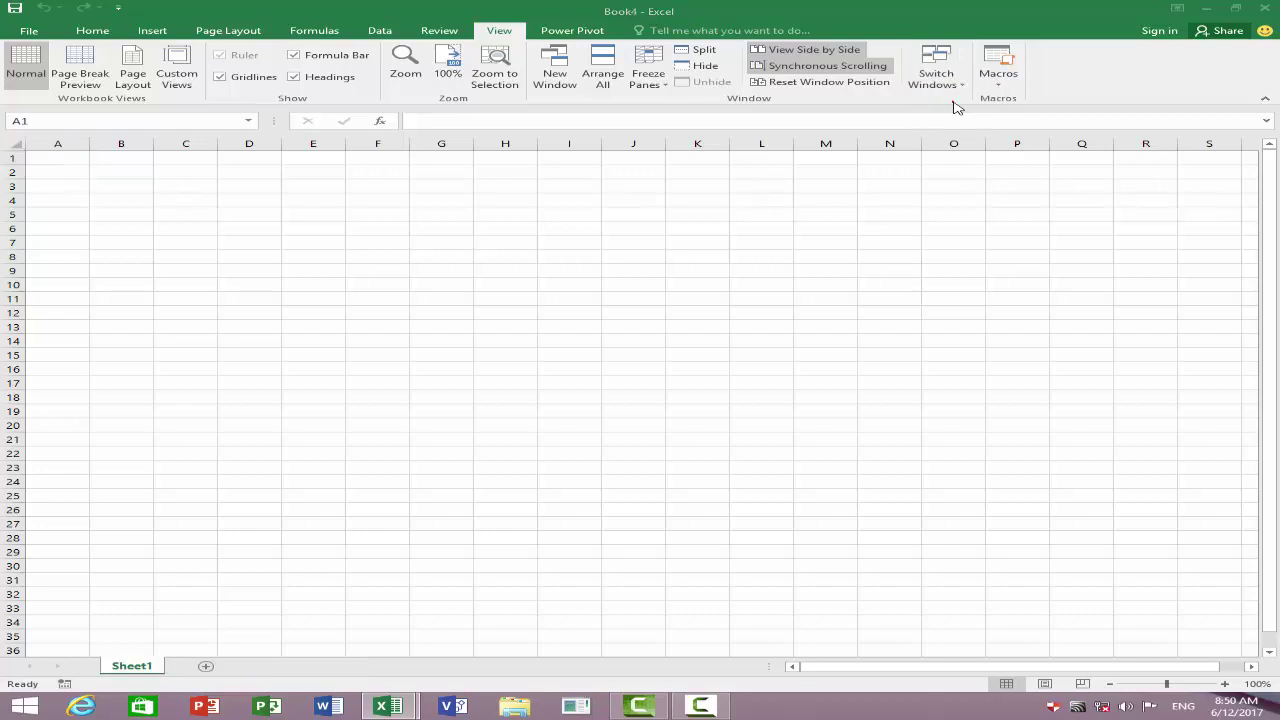
click(979, 228)
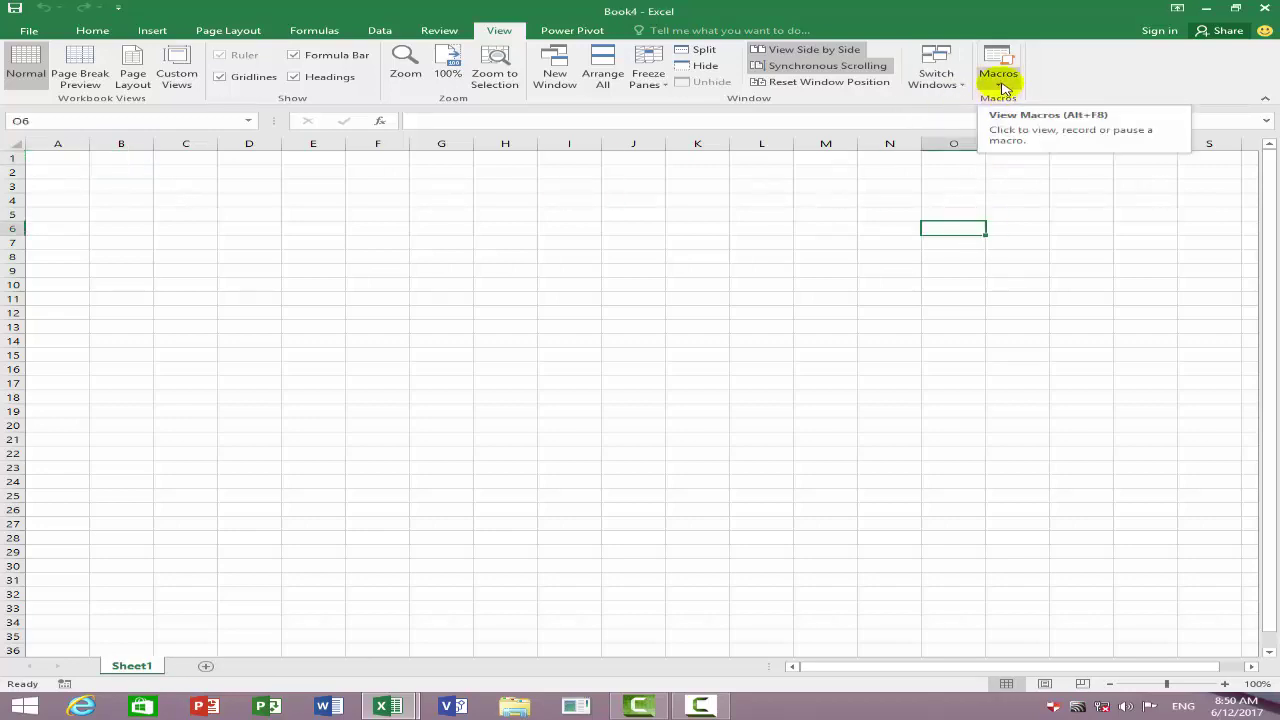
- Show the Macros dropdown for Book4: View Macros, Record Macro, Use Relative References
click(1001, 85)
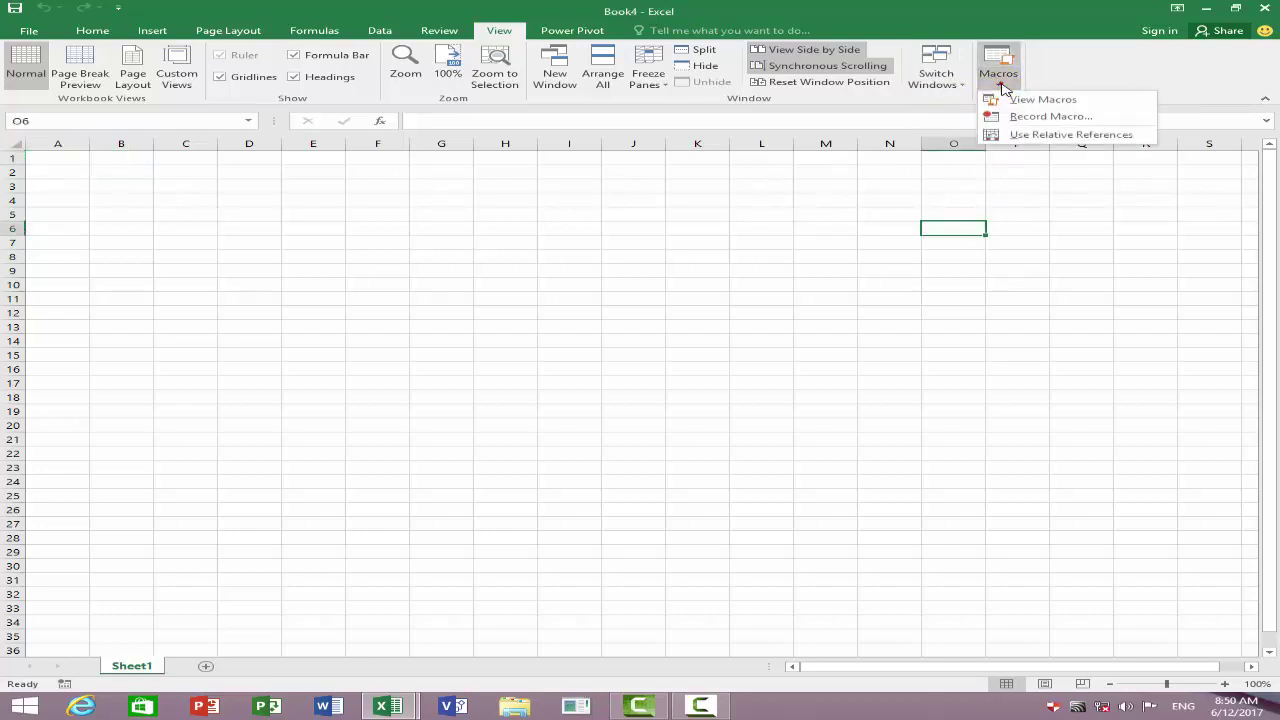
key(Escape)
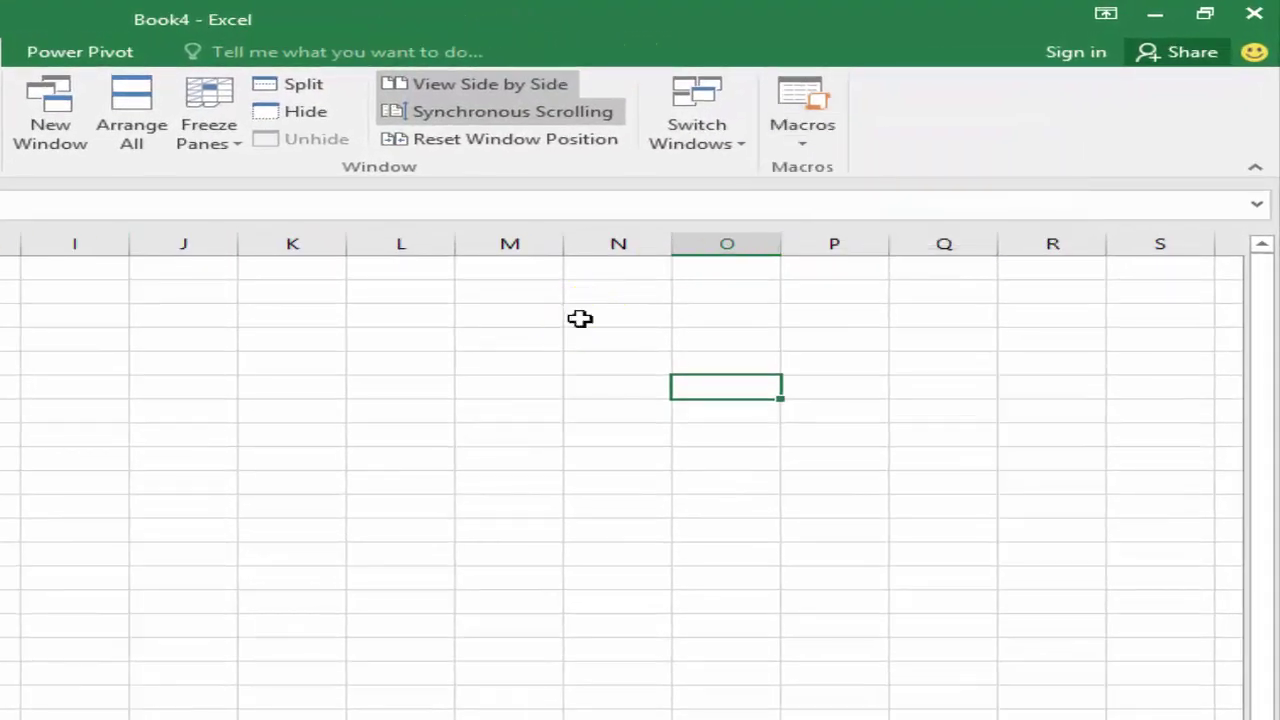
click(580, 318)
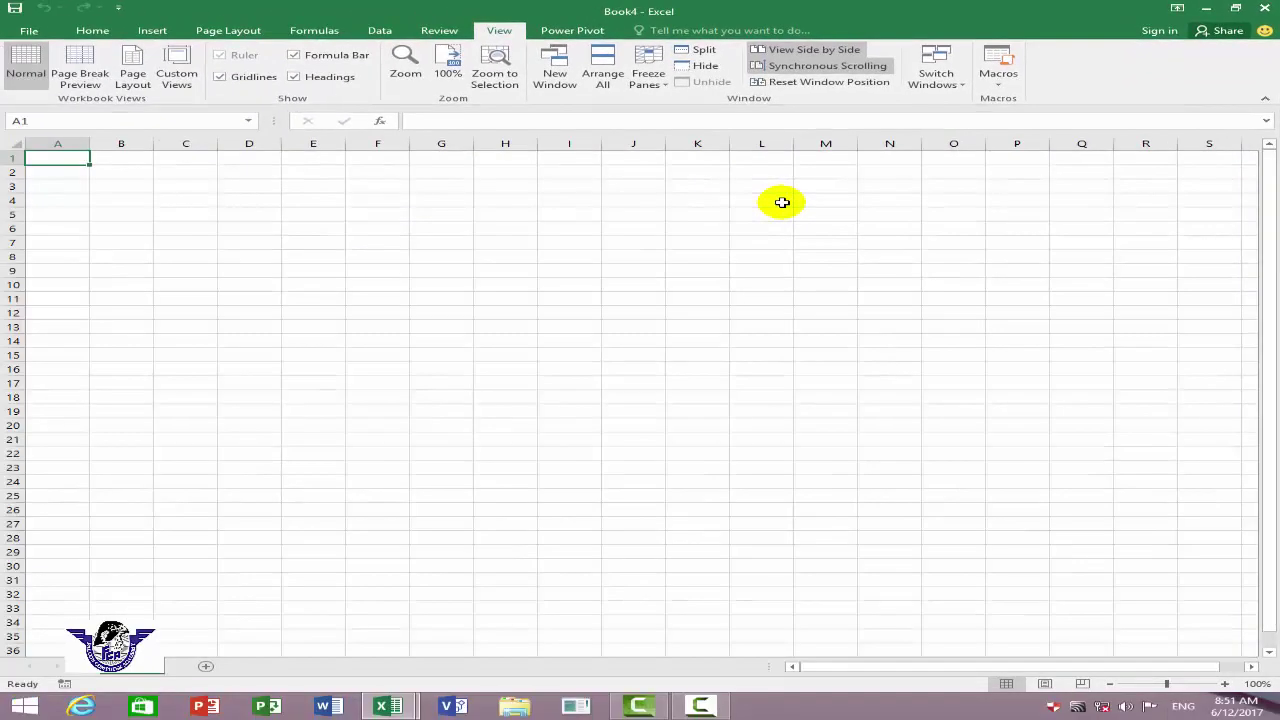
click(999, 86)
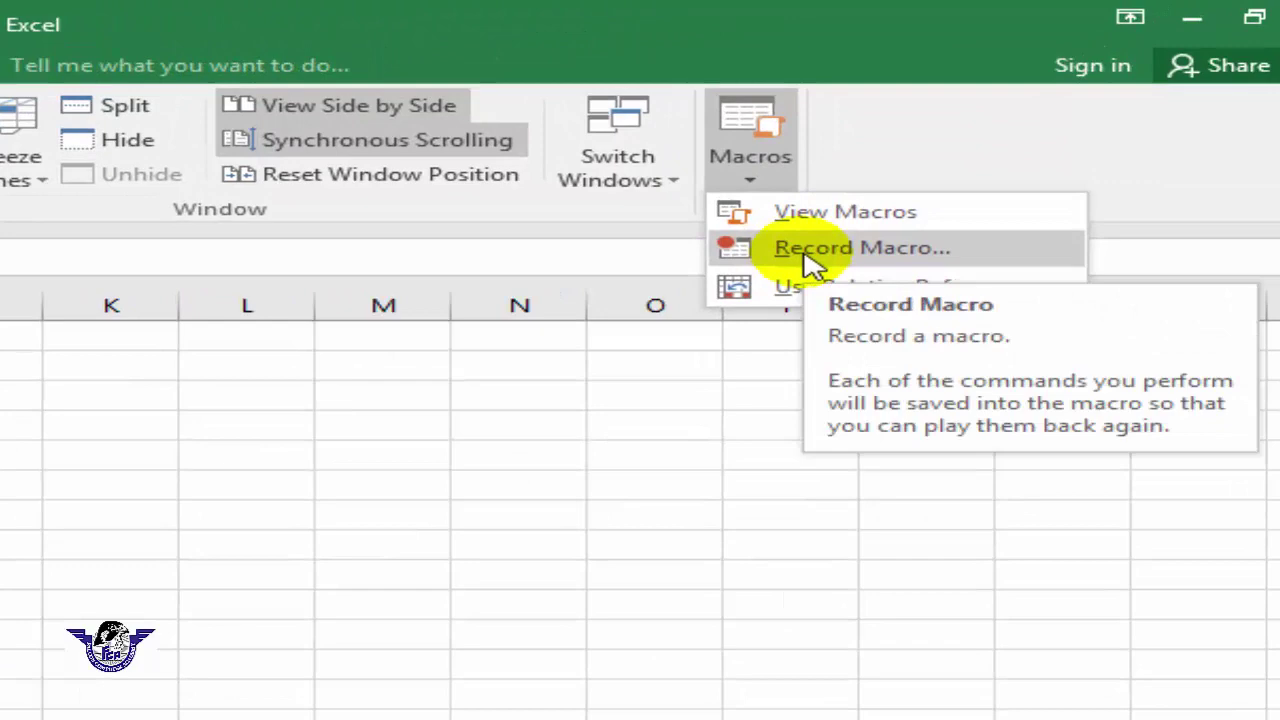
- Record a new macro named mainheading with shortcut Ctrl+q, stored in the Personal Macro Workbook
click(1024, 118)
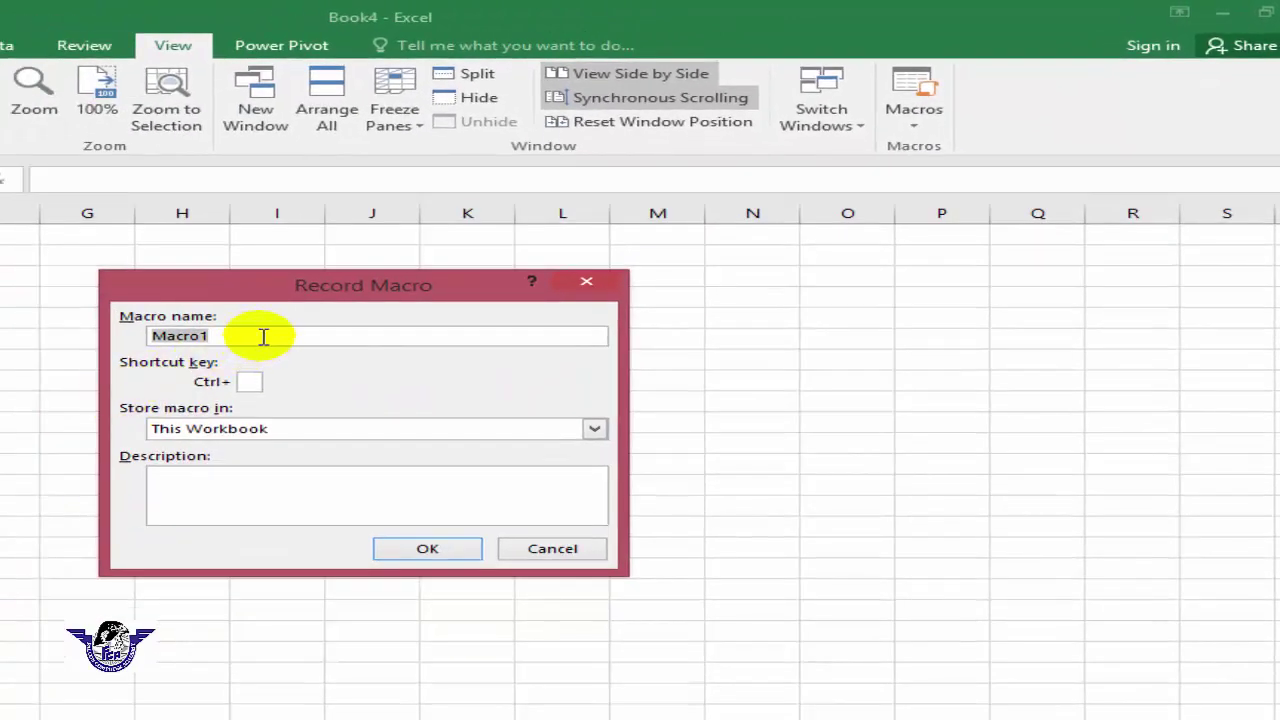
double_click(263, 336)
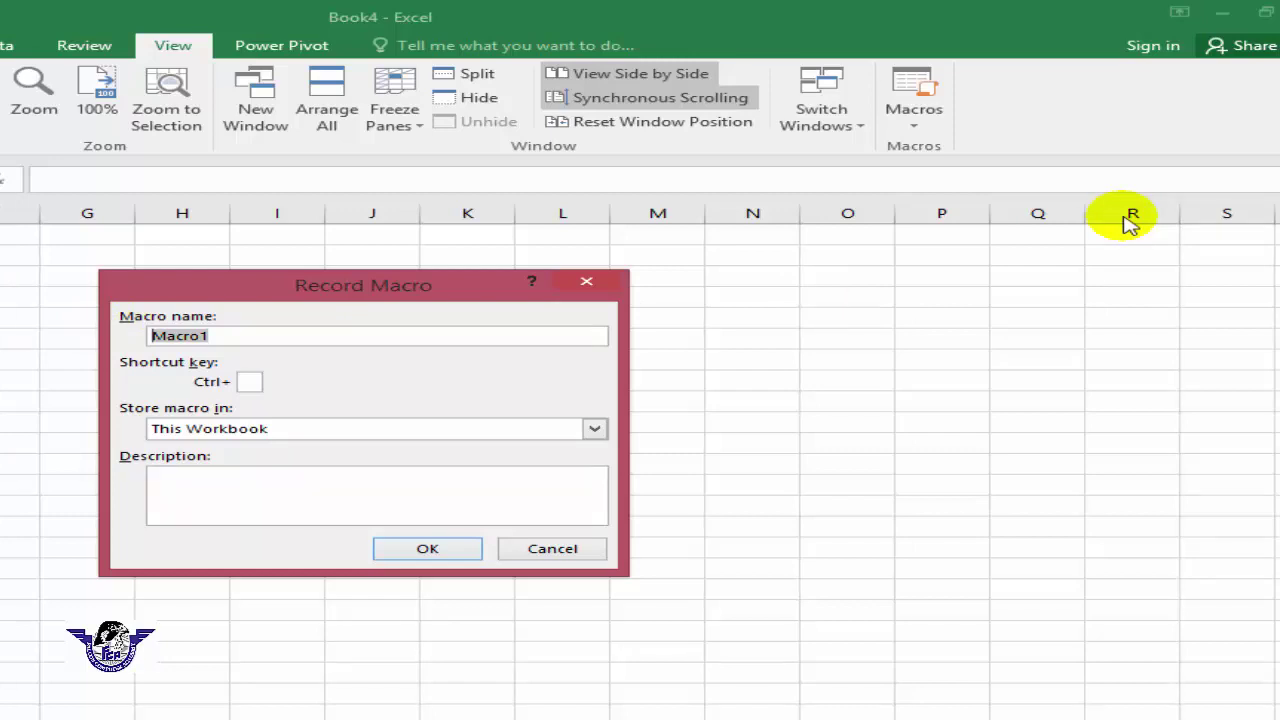
text(mainhead)
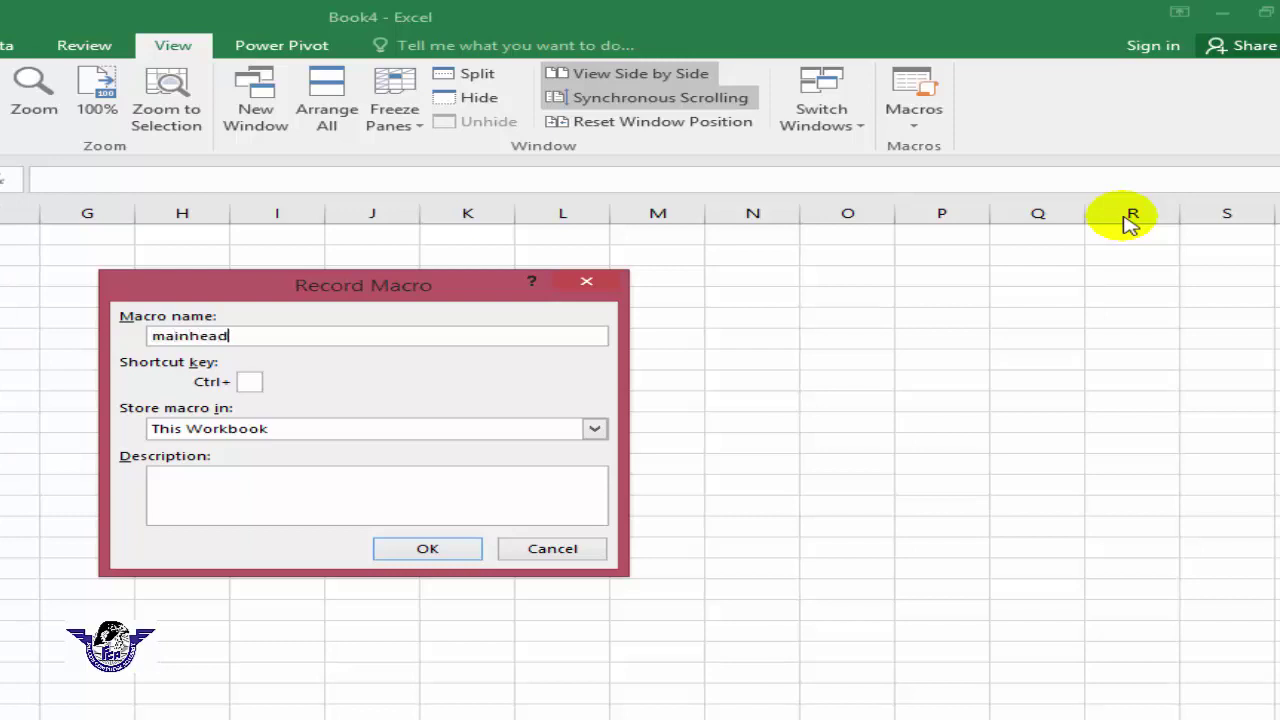
text(ing)
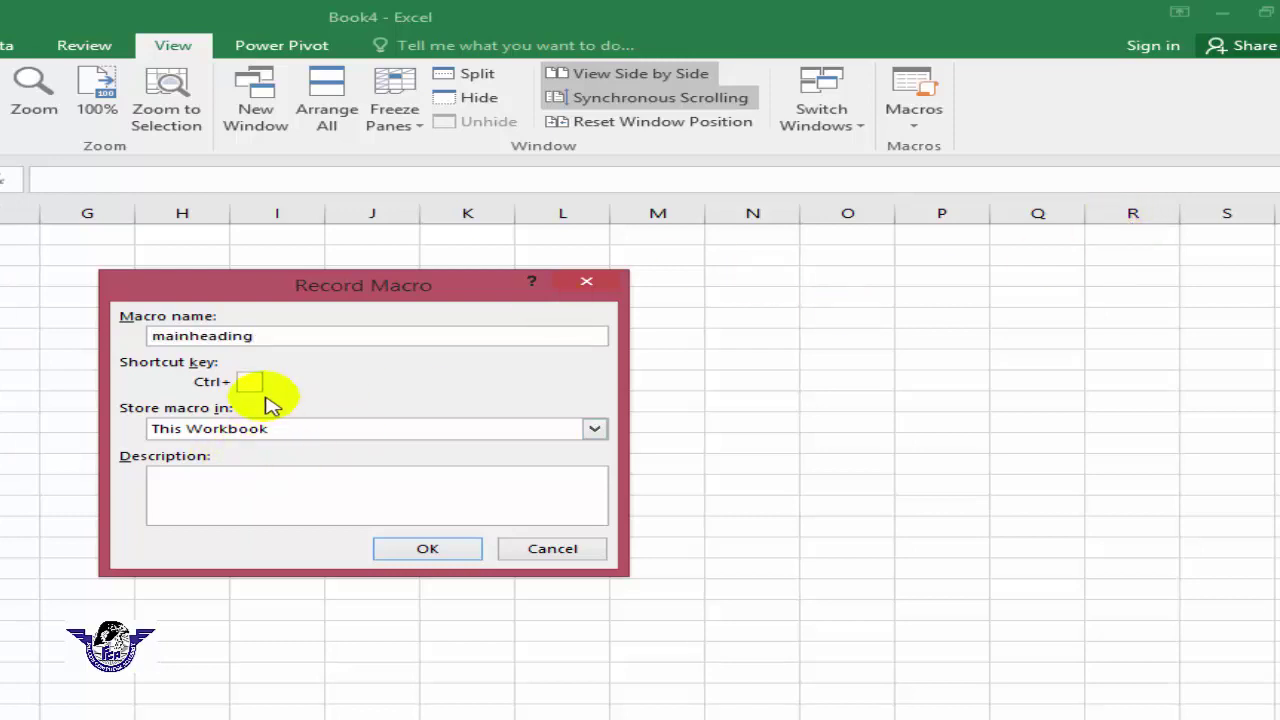
click(252, 382)
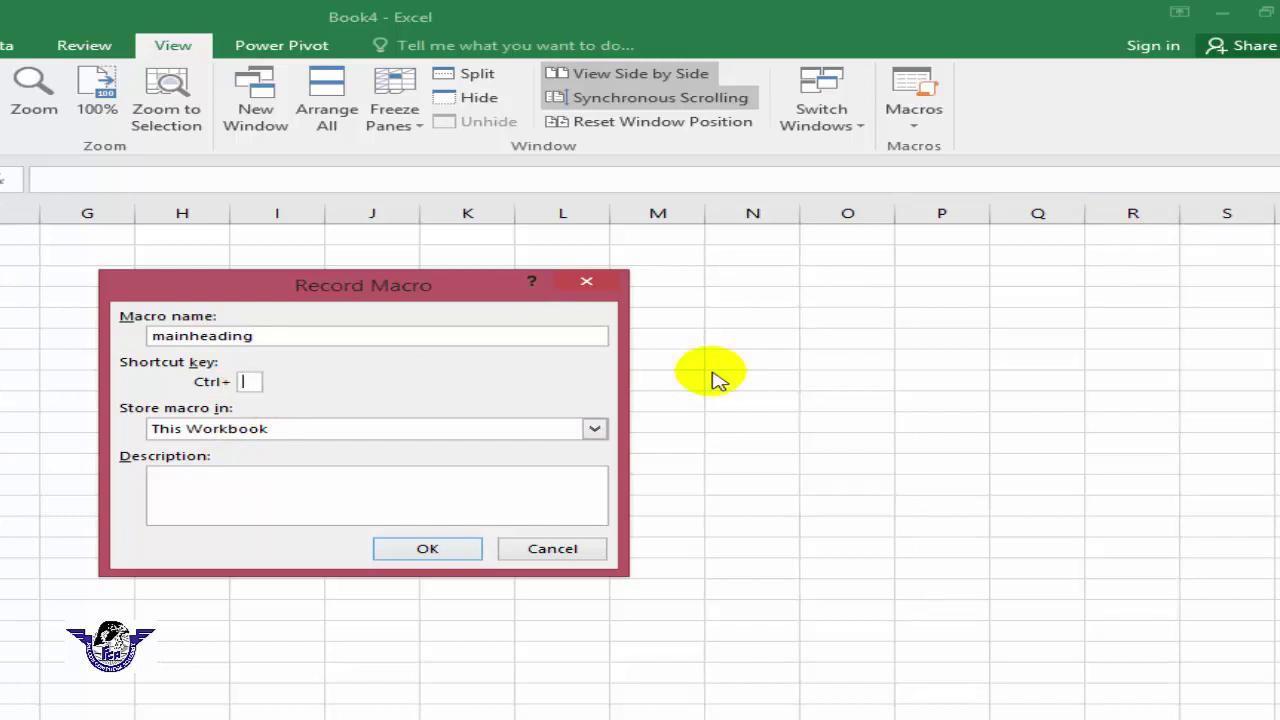
text(q)
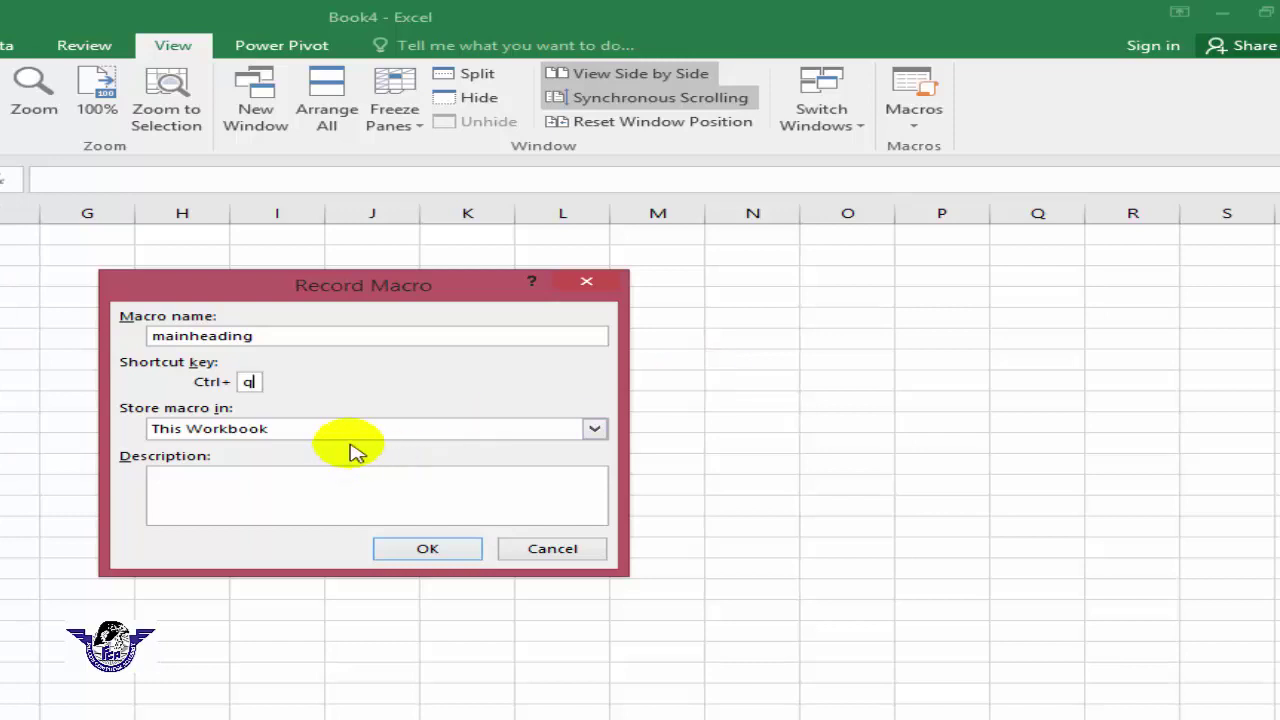
click(355, 430)
click(298, 448)
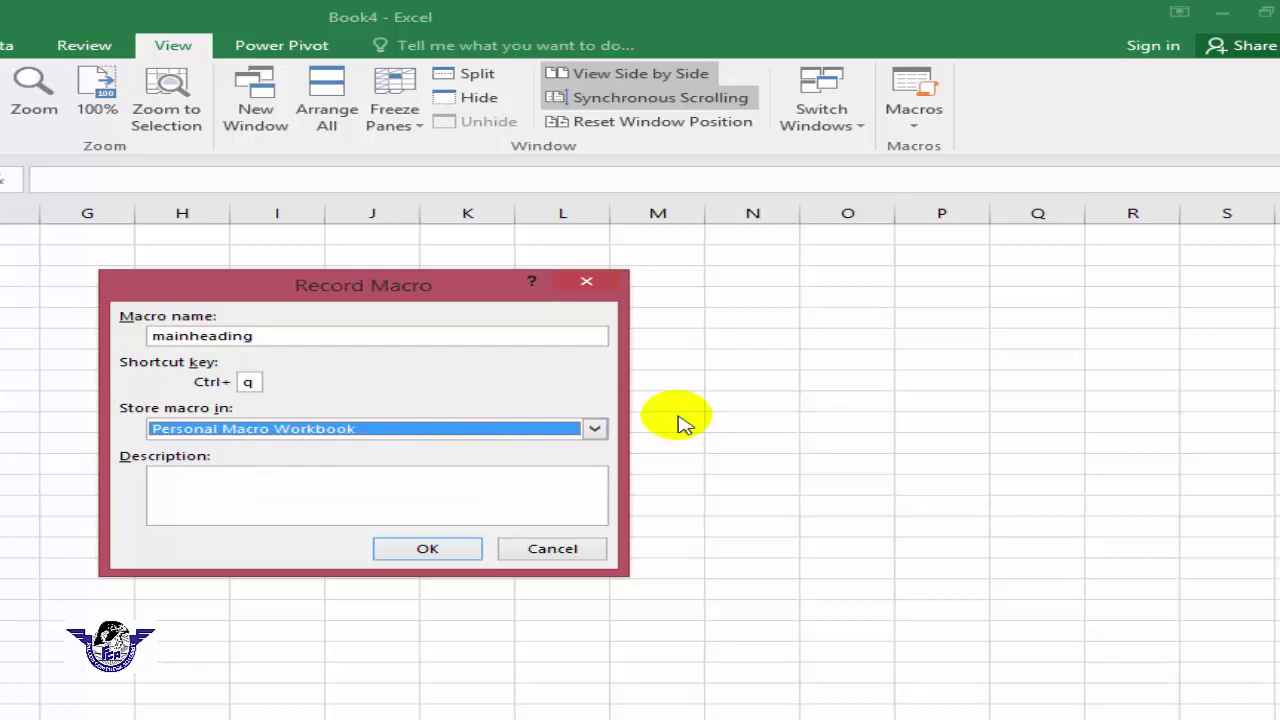
click(428, 548)
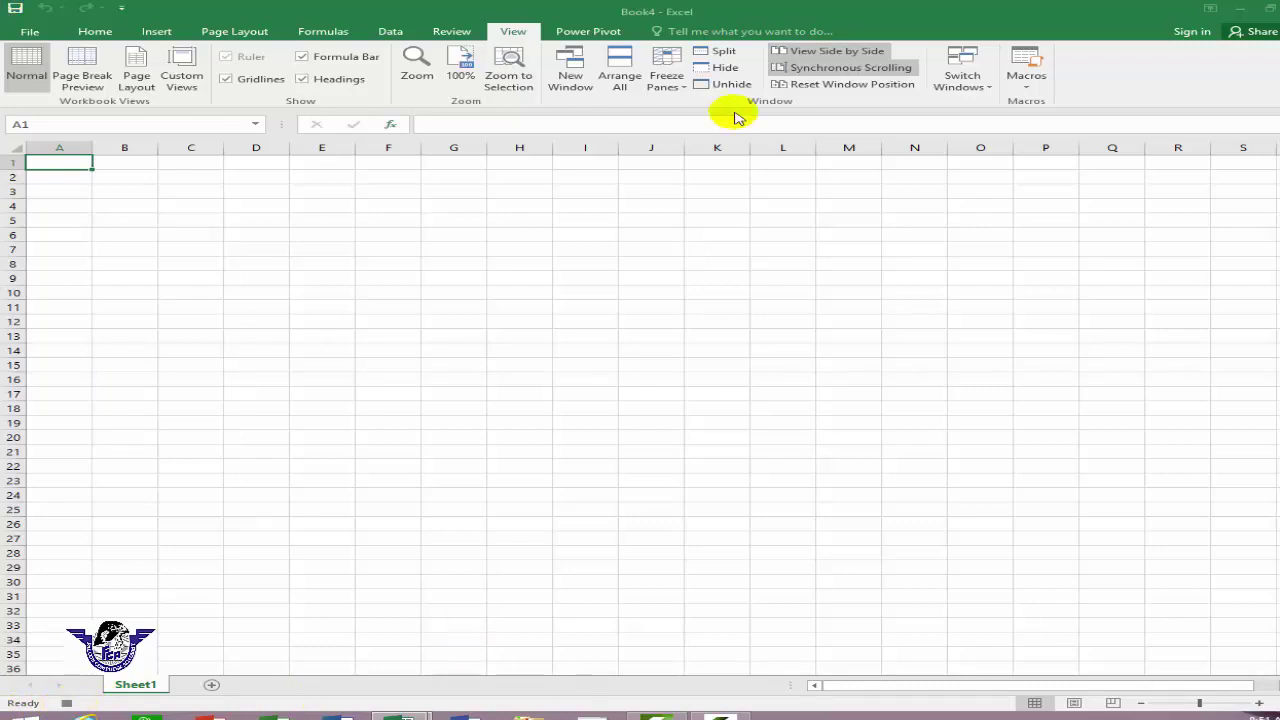
- Enter headers name, father name, contact and address into cells A1 through D1
text(name)
key(Tab)
text(fath)
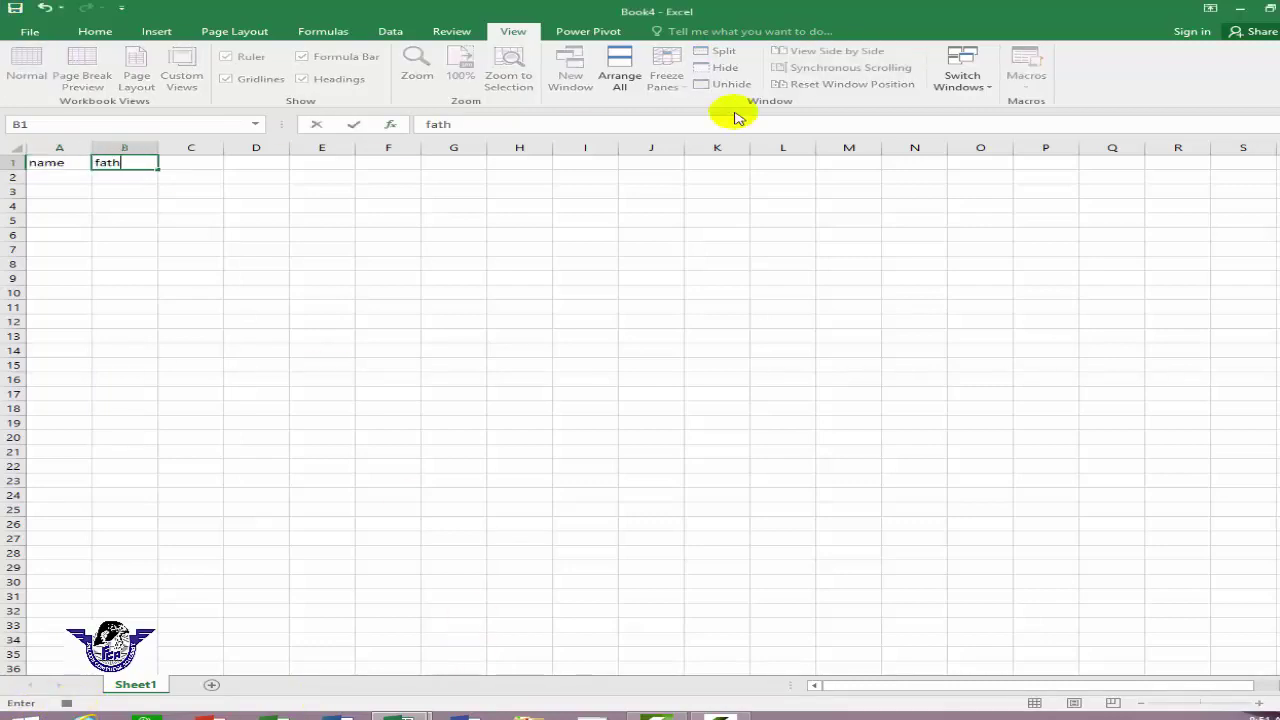
text(er an)
key(BackSpace)
key(BackSpace)
text(na)
text(me)
key(Tab)
text(contact)
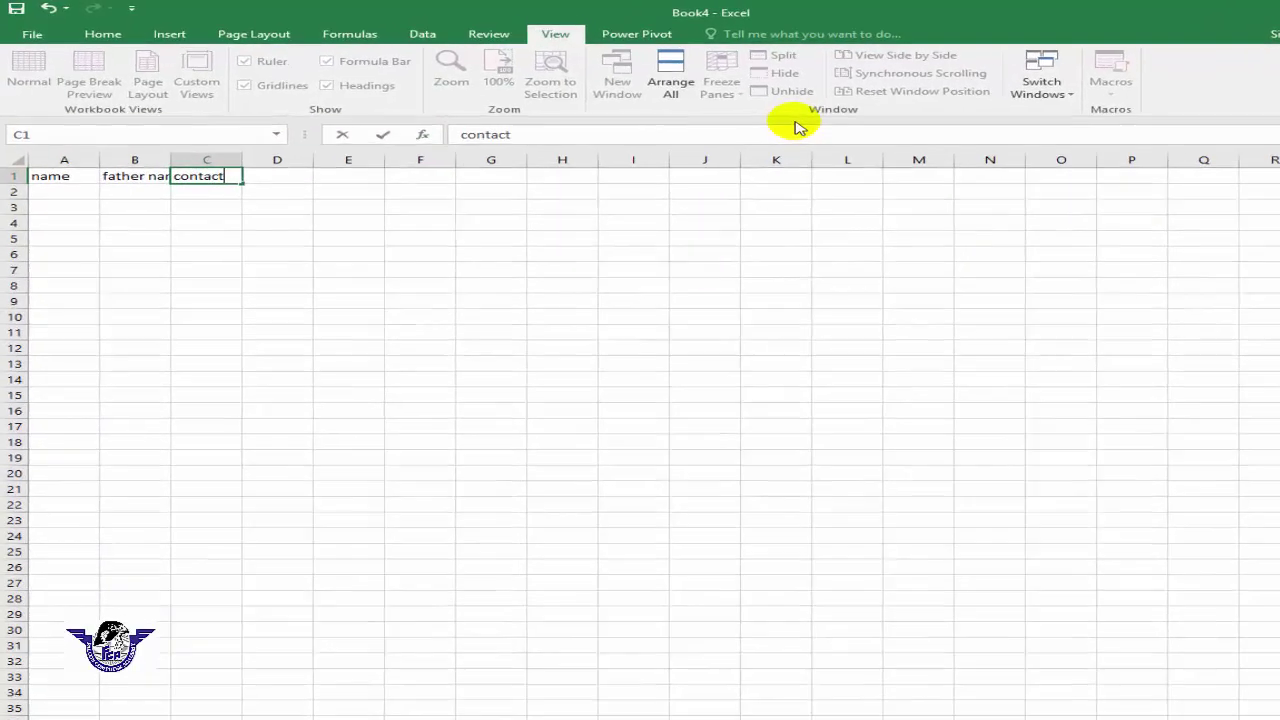
key(Tab)
text(address)
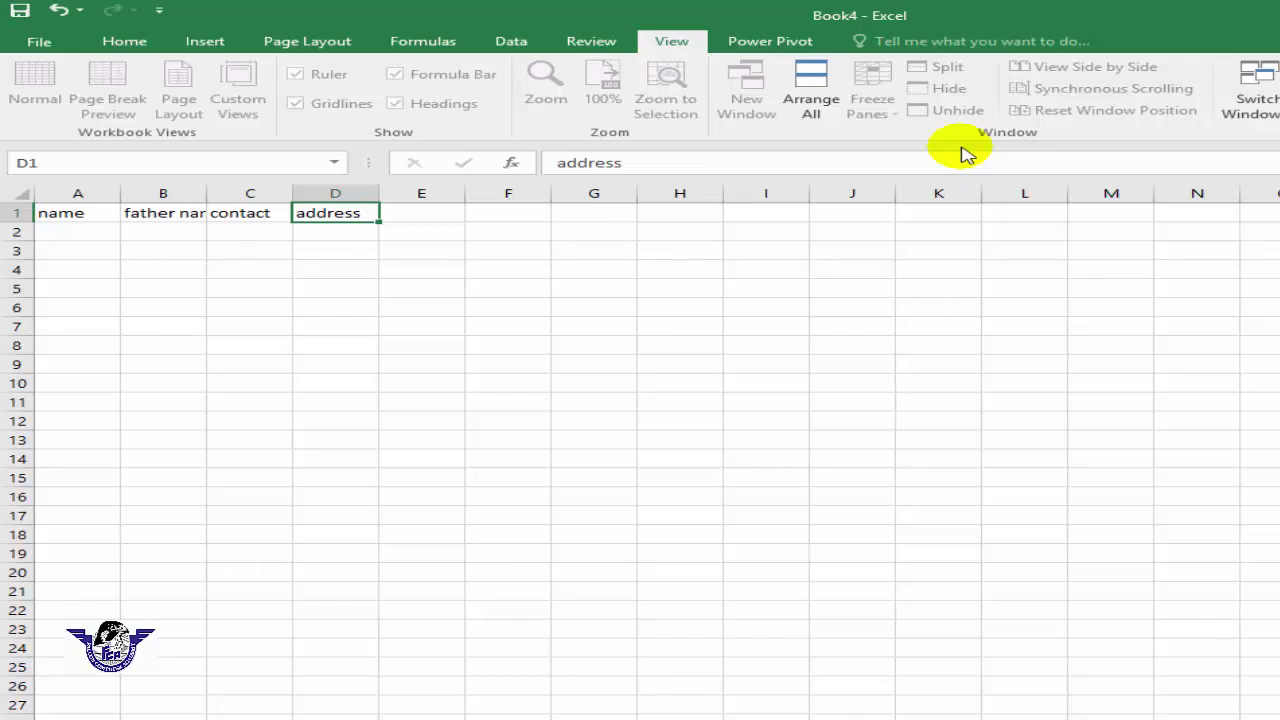
key(Tab)
- Enter city, country, salary and over time into E1:H1, then autofit column B
text(city)
key(Tab)
text(country)
key(Tab)
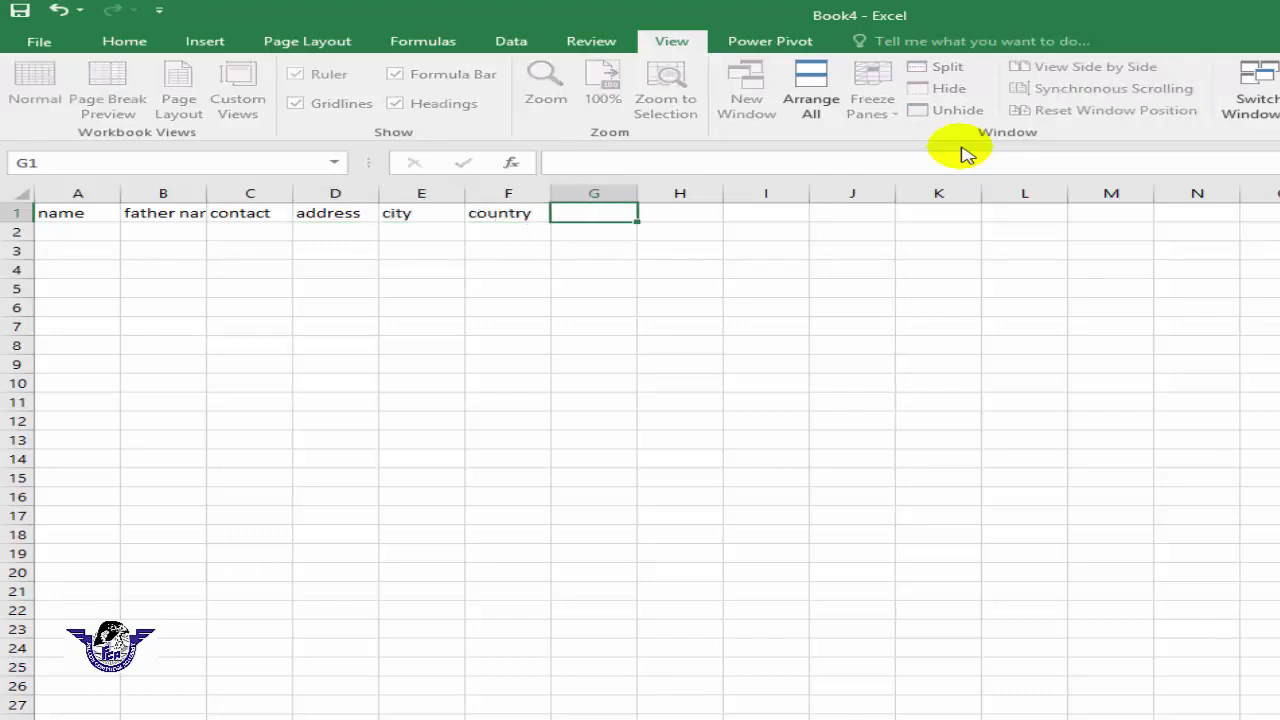
text(salary)
key(Tab)
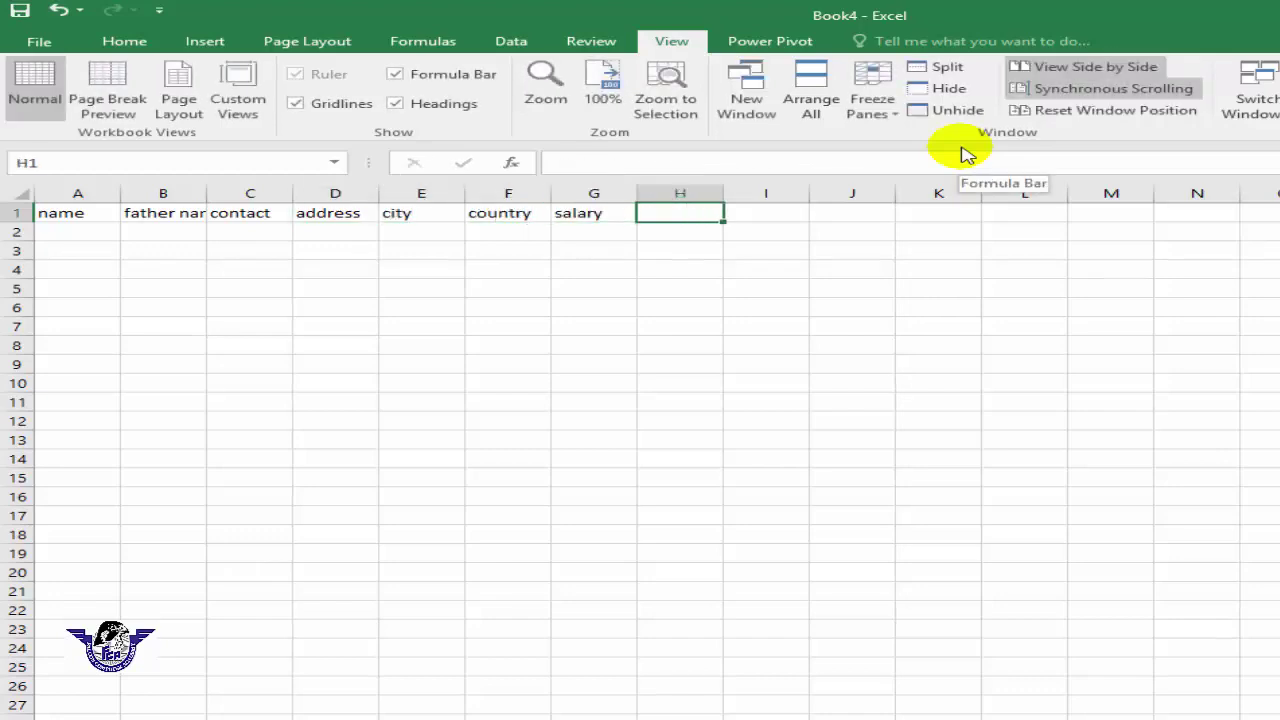
text(over time)
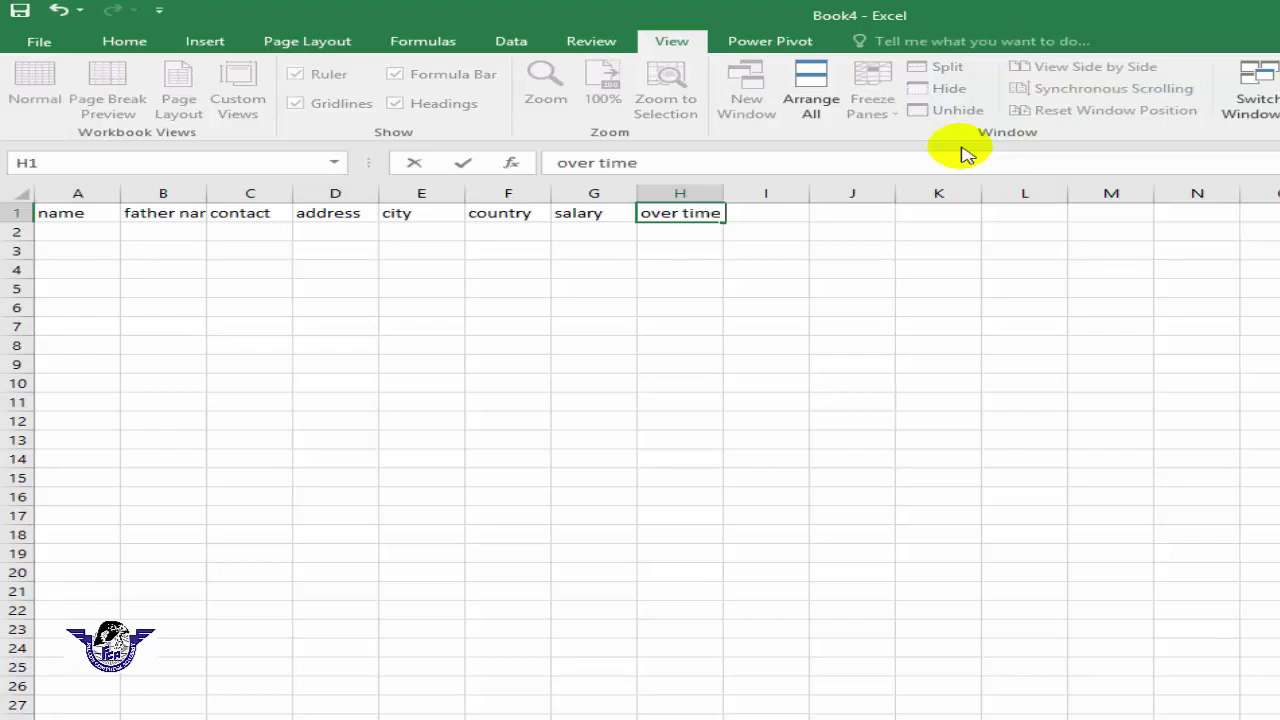
click(526, 380)
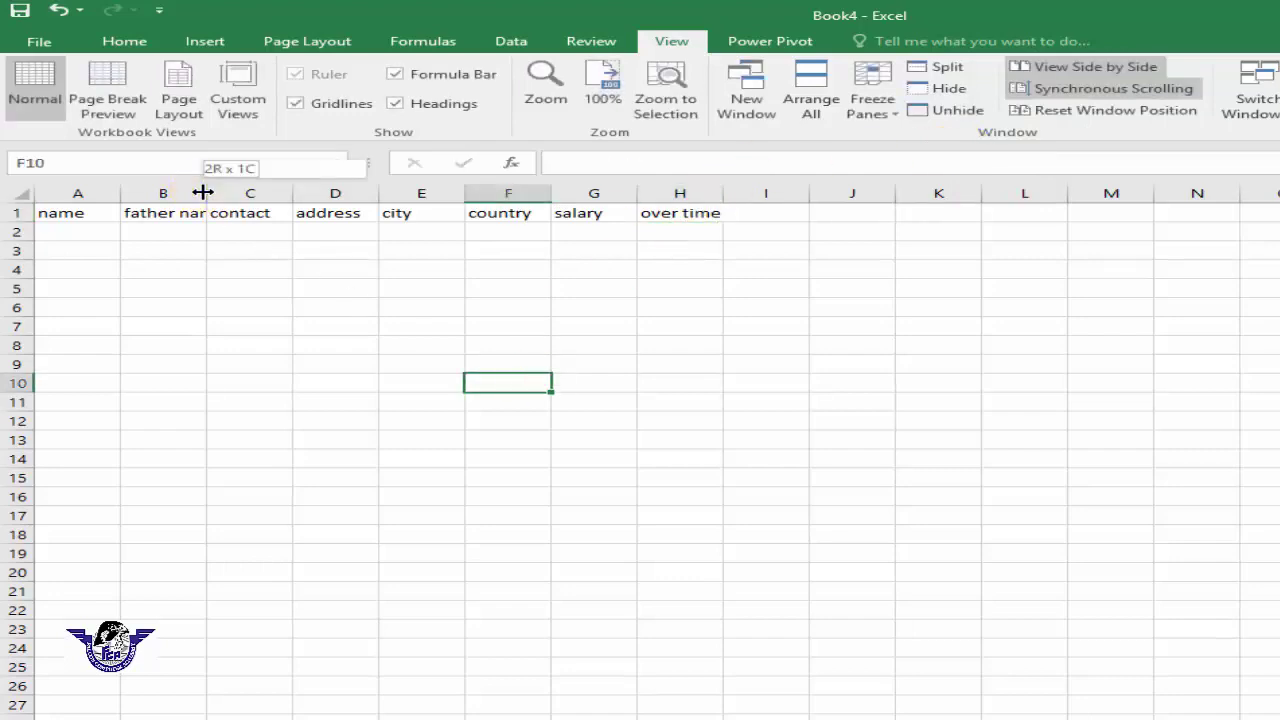
double_click(203, 192)
click(830, 270)
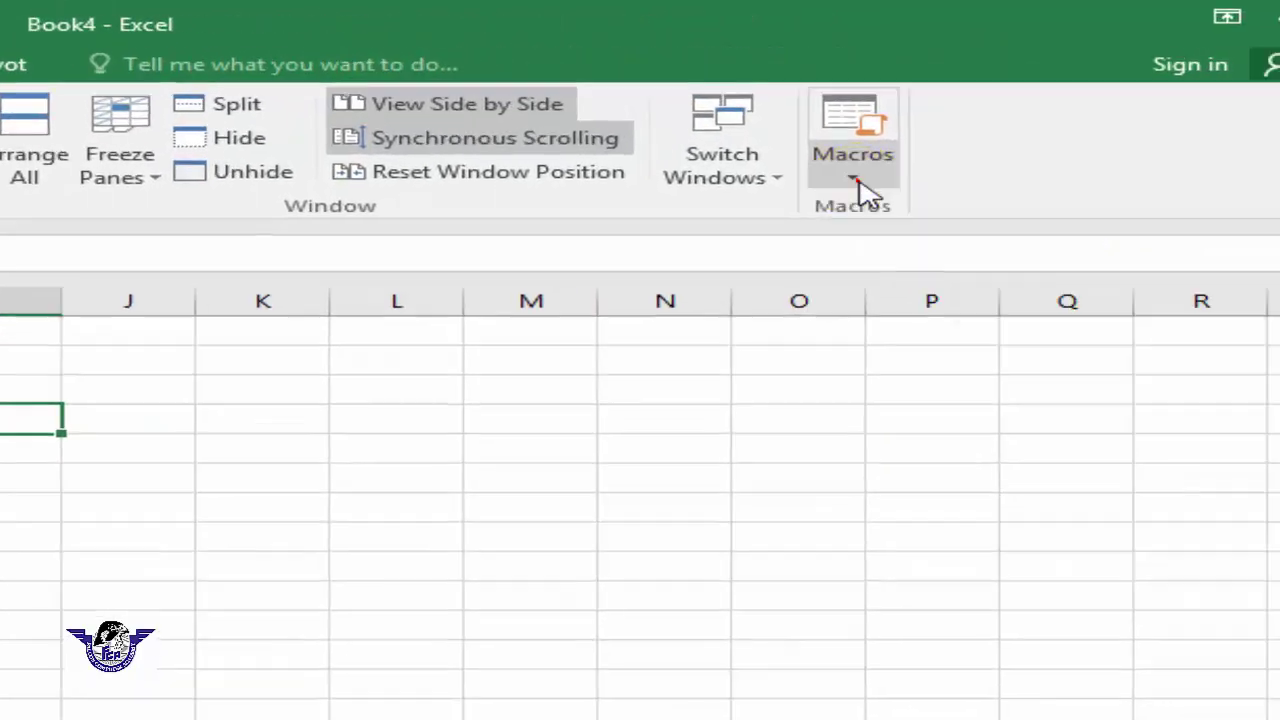
- Stop recording mainheading, add two new worksheets, and view Sheet3 showing the header row
click(574, 216)
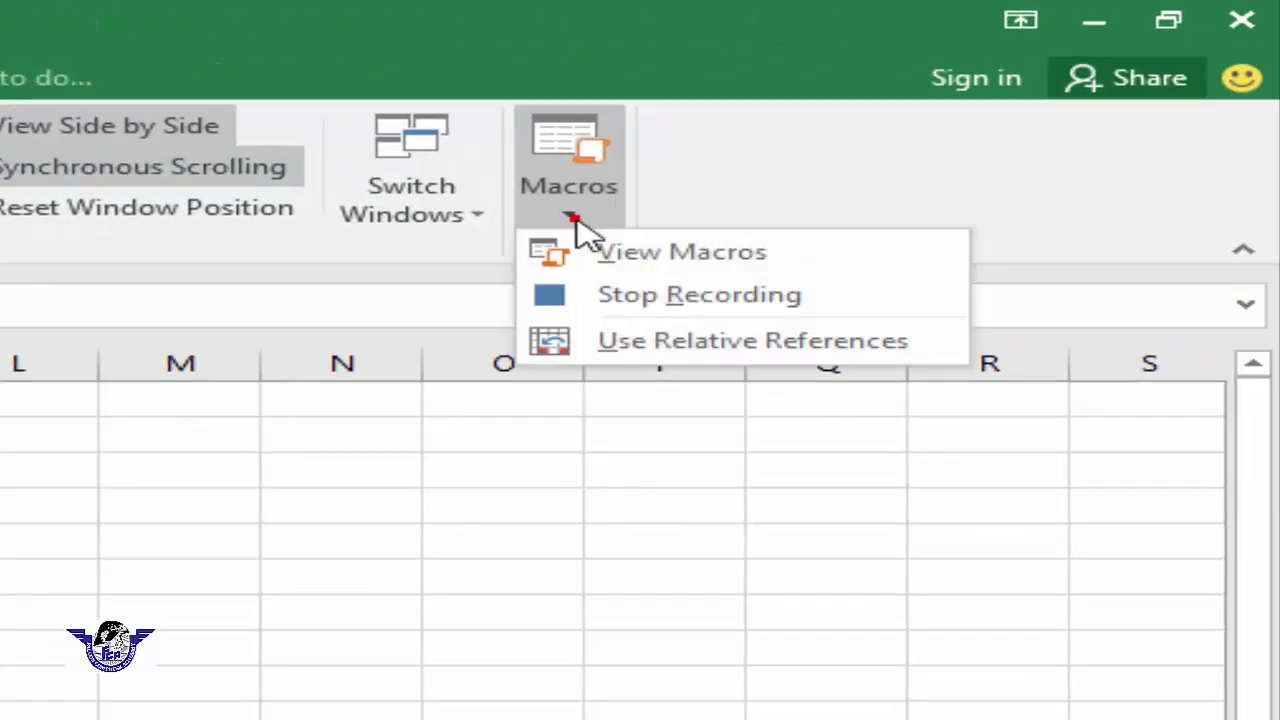
click(634, 295)
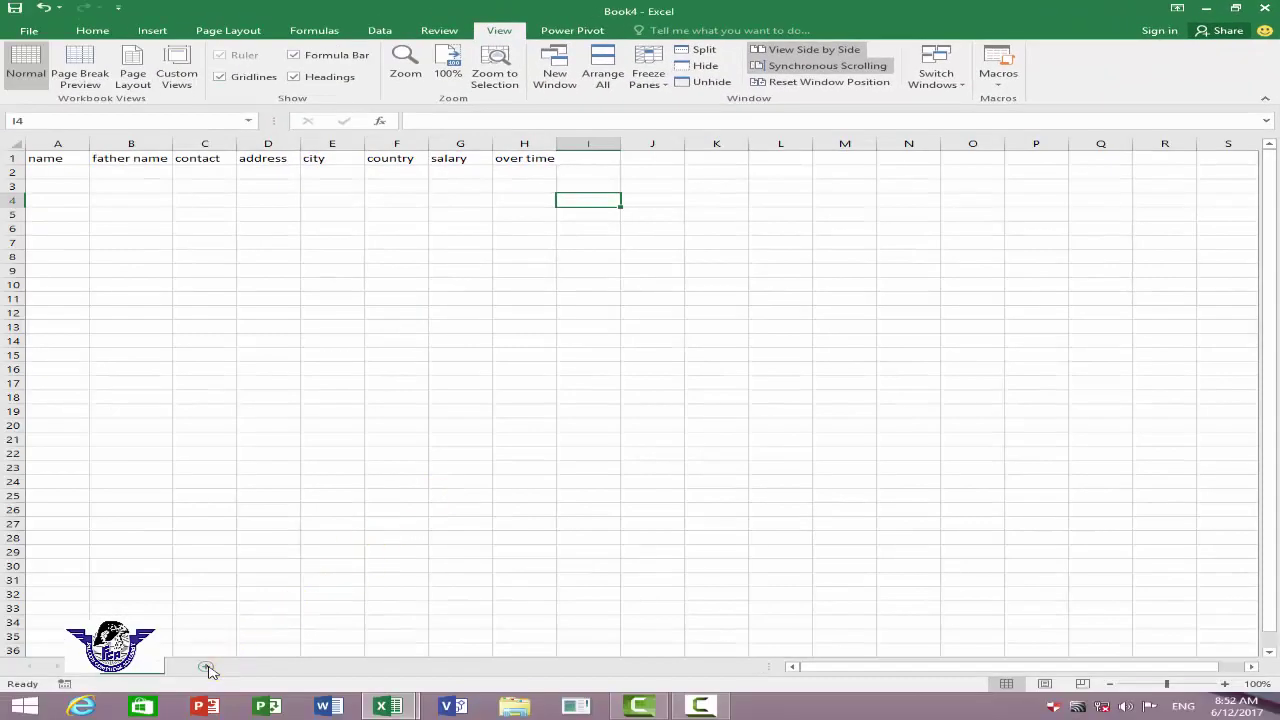
click(206, 667)
click(332, 667)
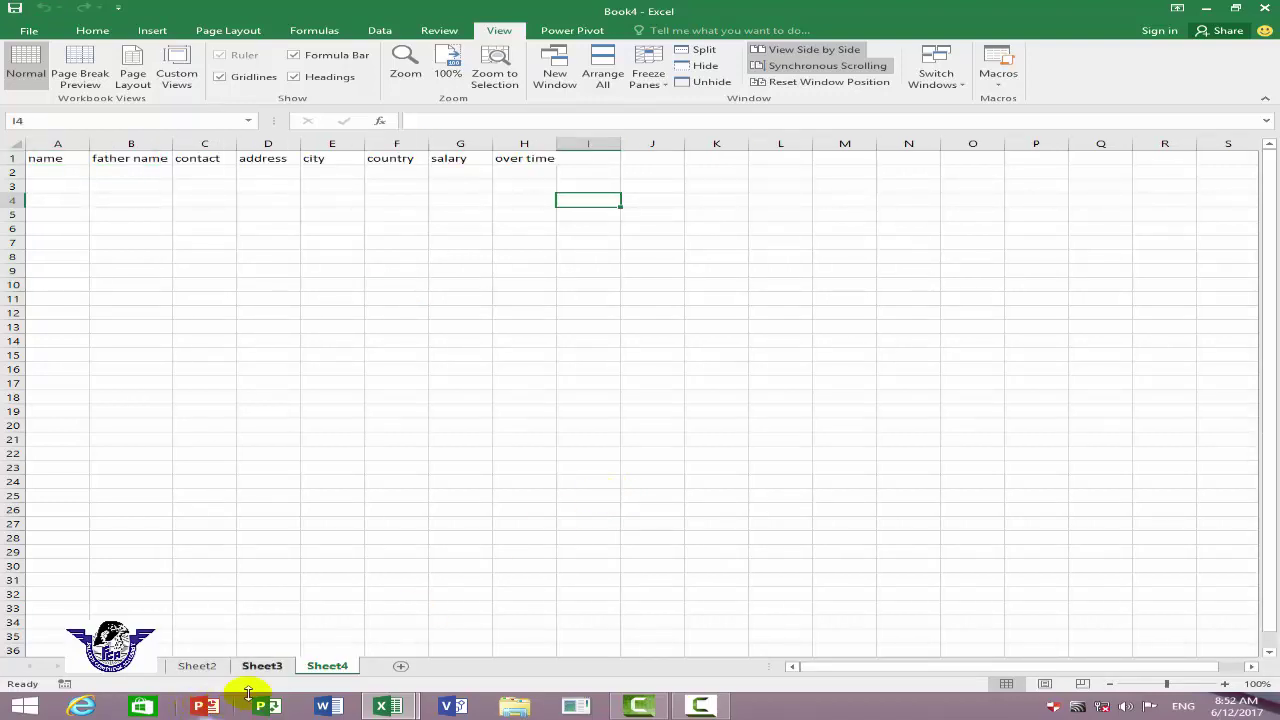
click(281, 671)
click(281, 671)
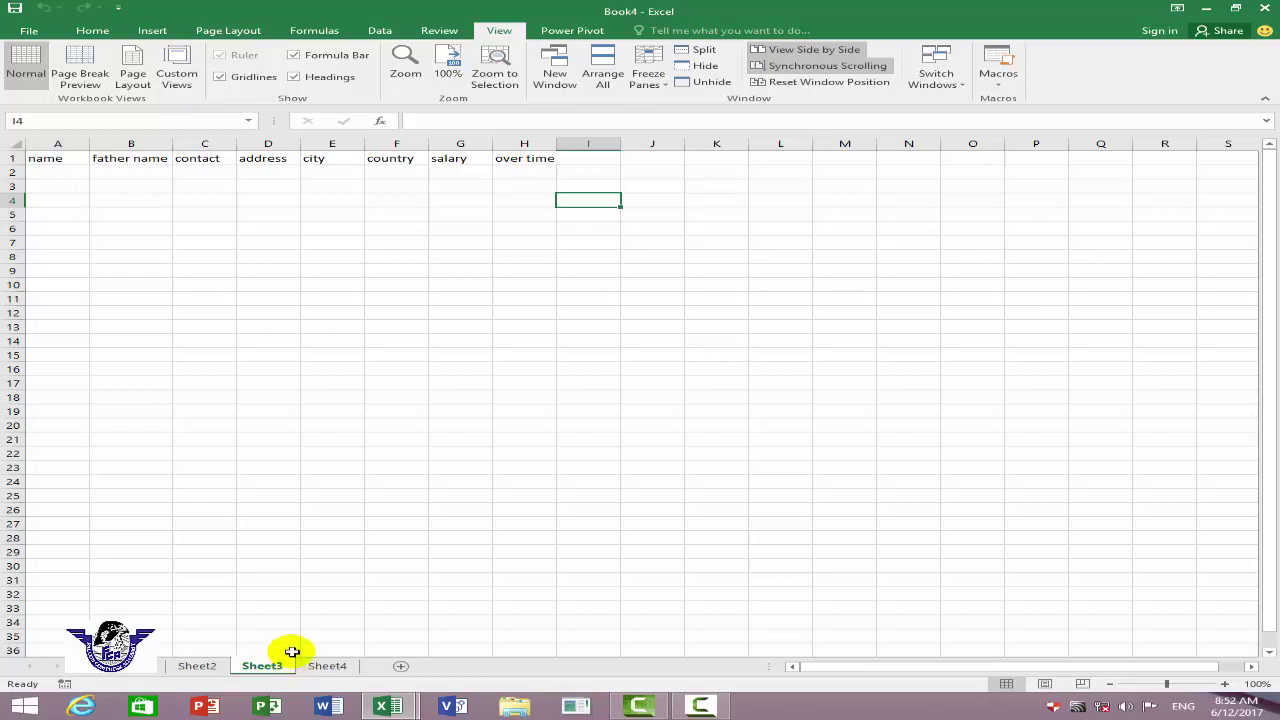
- Clear the Ctrl+q shortcut from the mainheading macro's options, then close the Macro list
click(1003, 80)
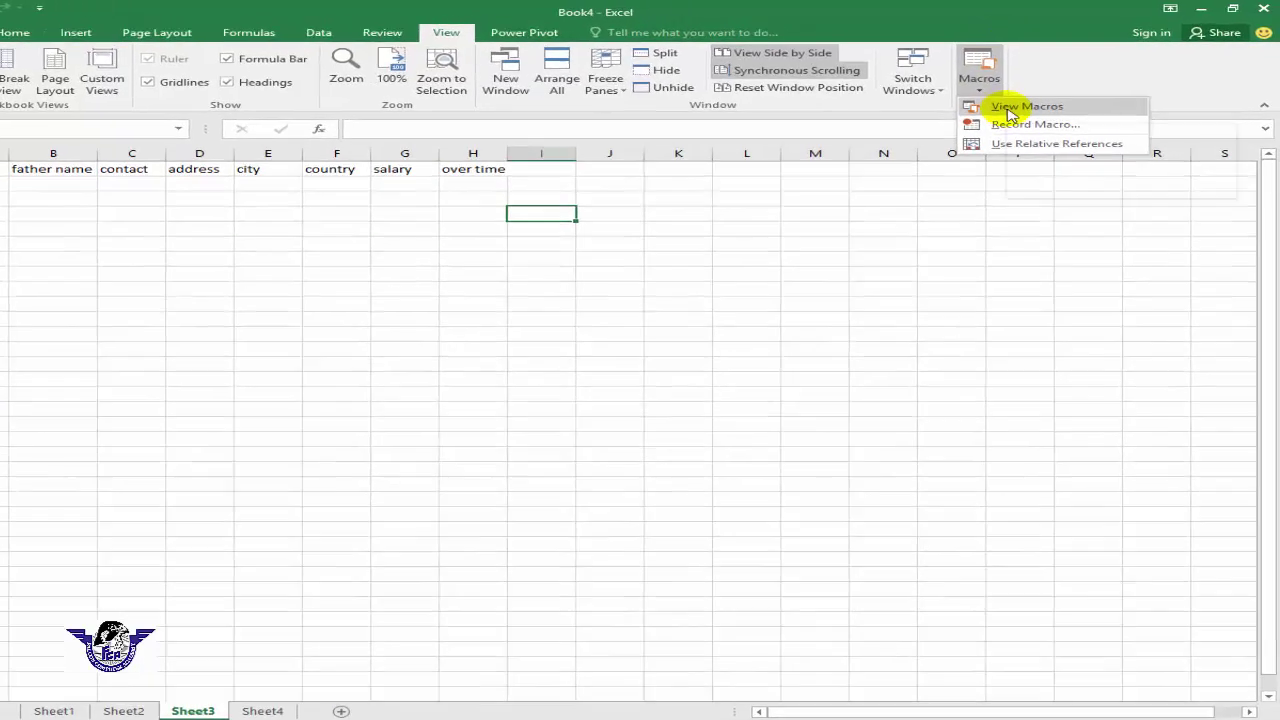
click(1026, 106)
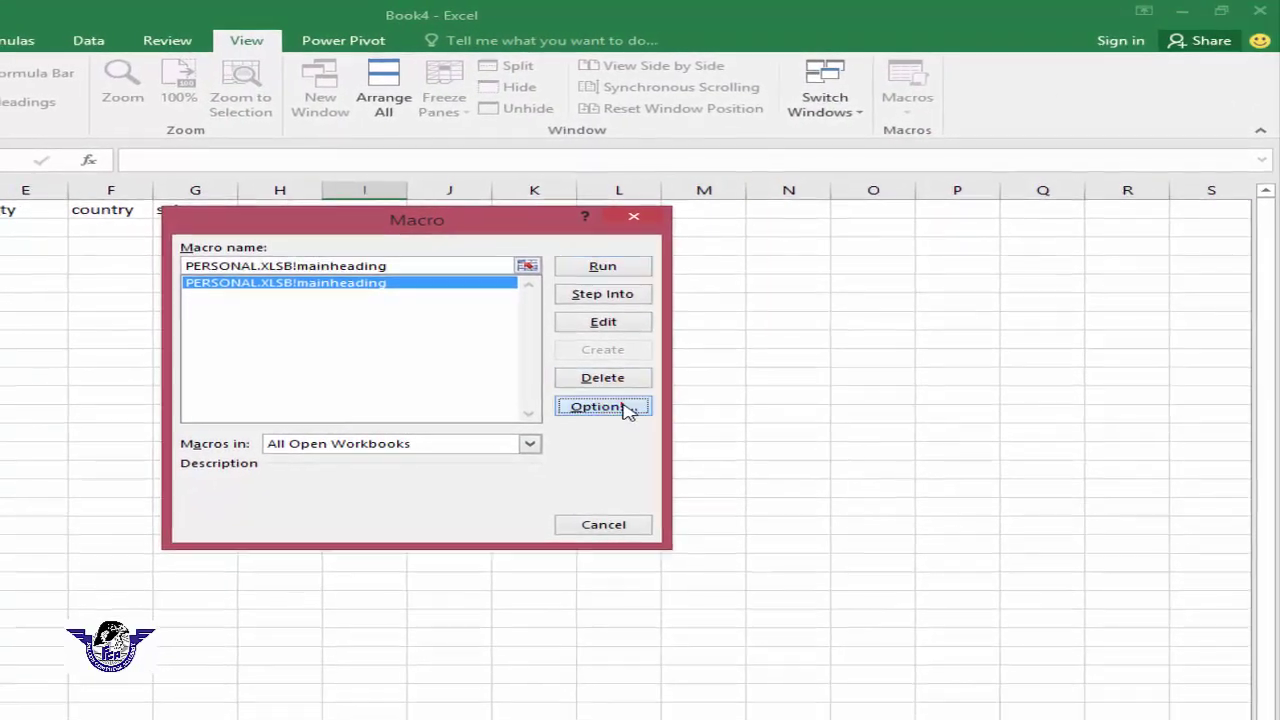
click(622, 408)
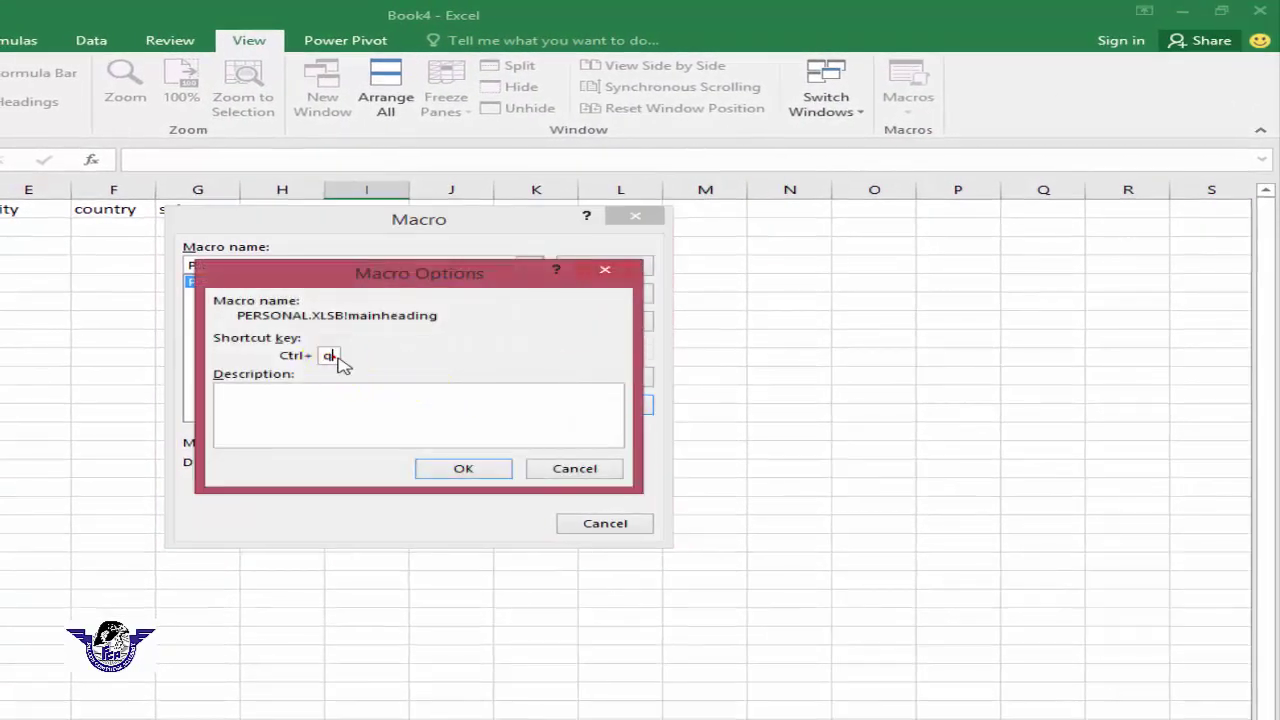
text(q)
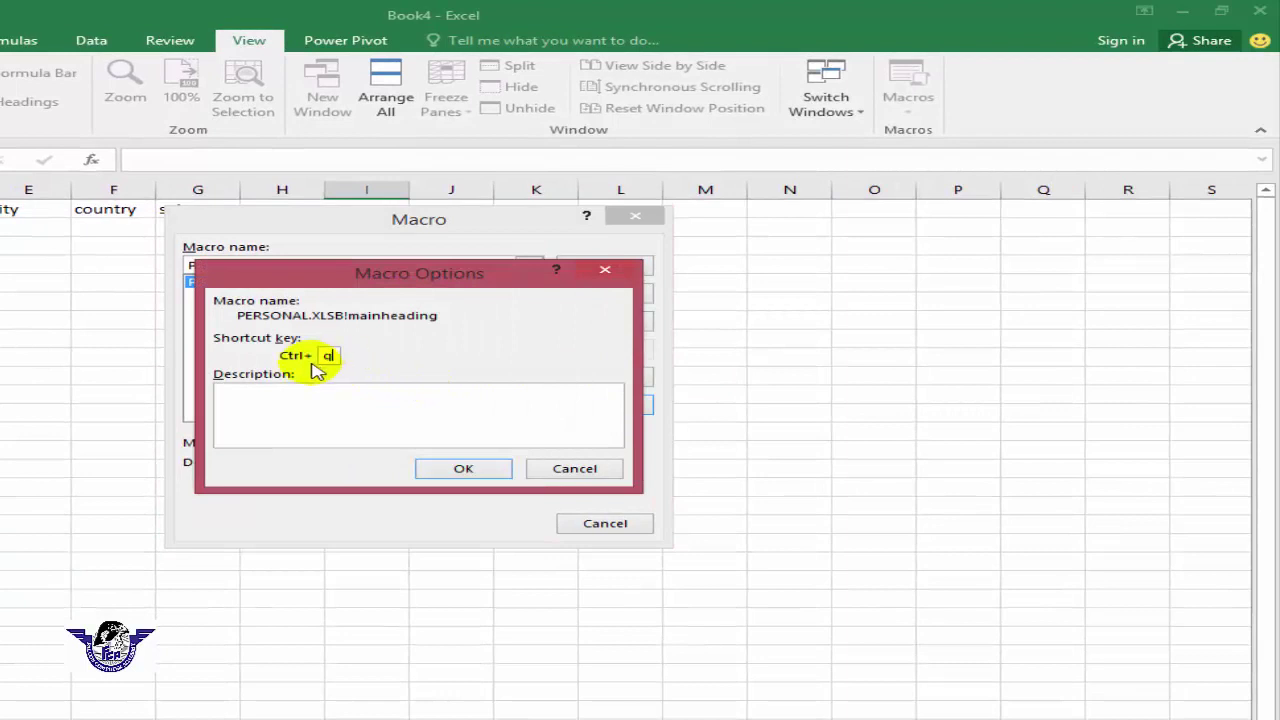
key(BackSpace)
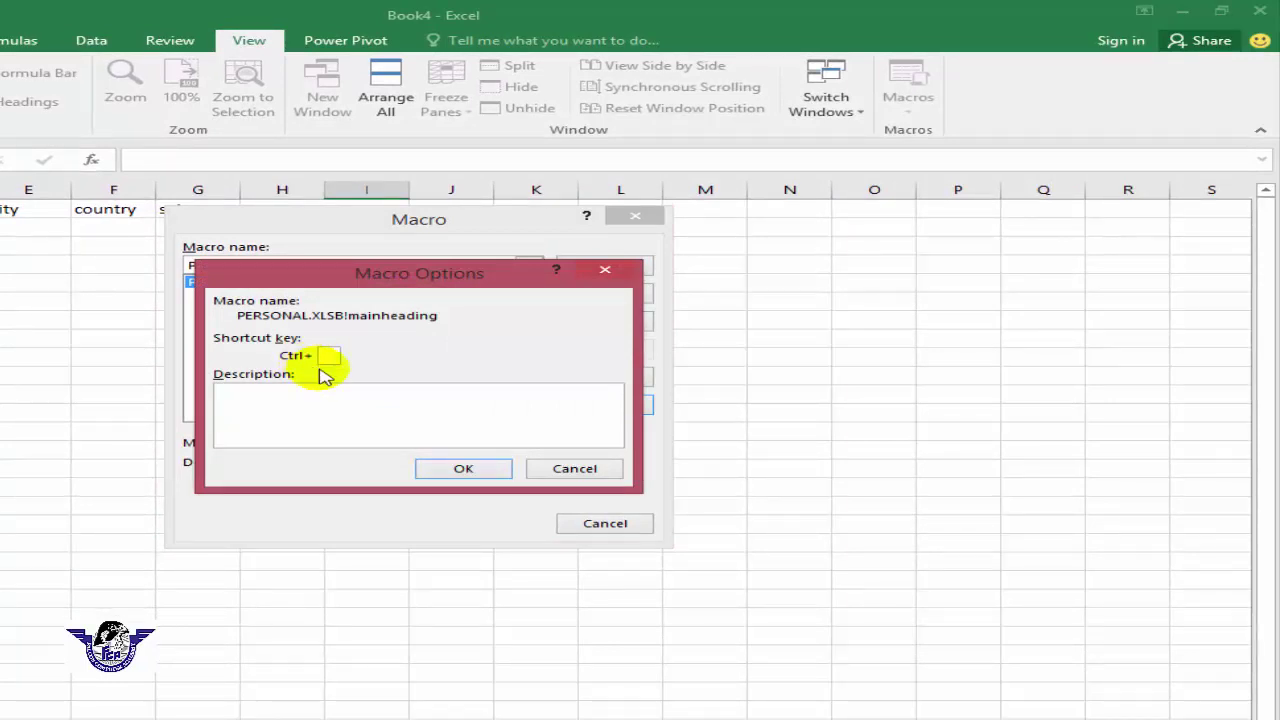
click(429, 466)
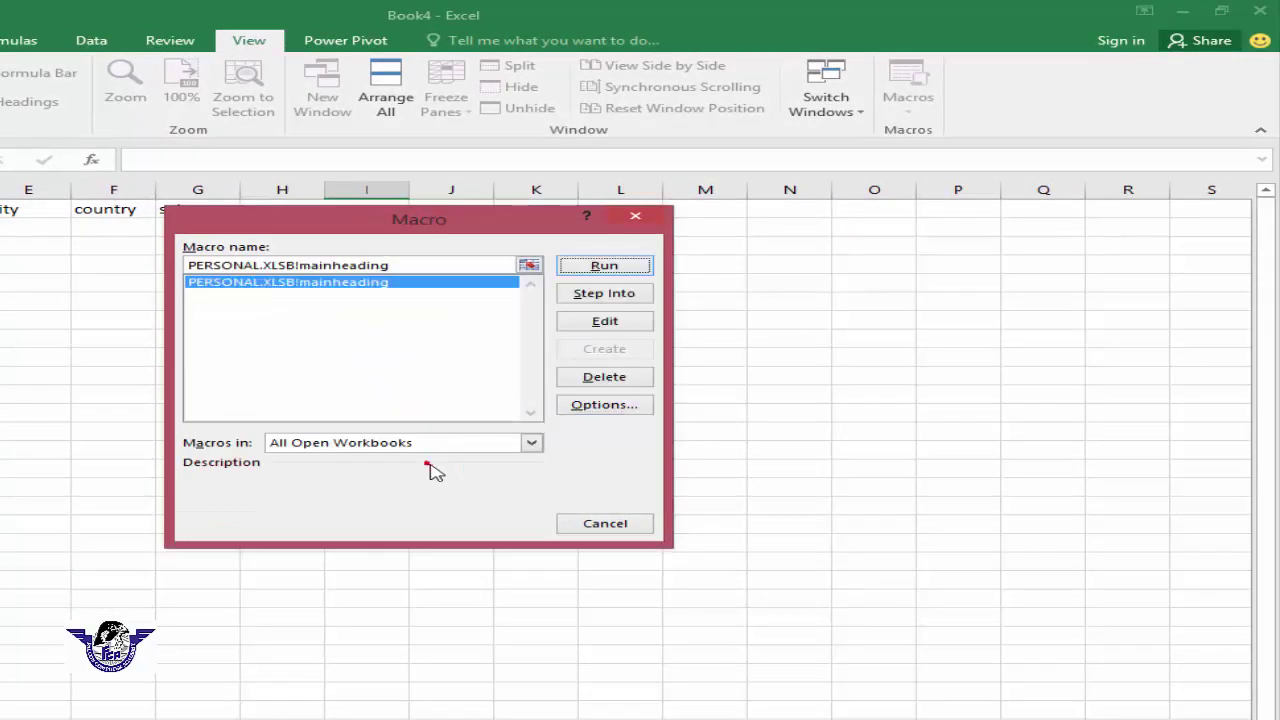
click(590, 527)
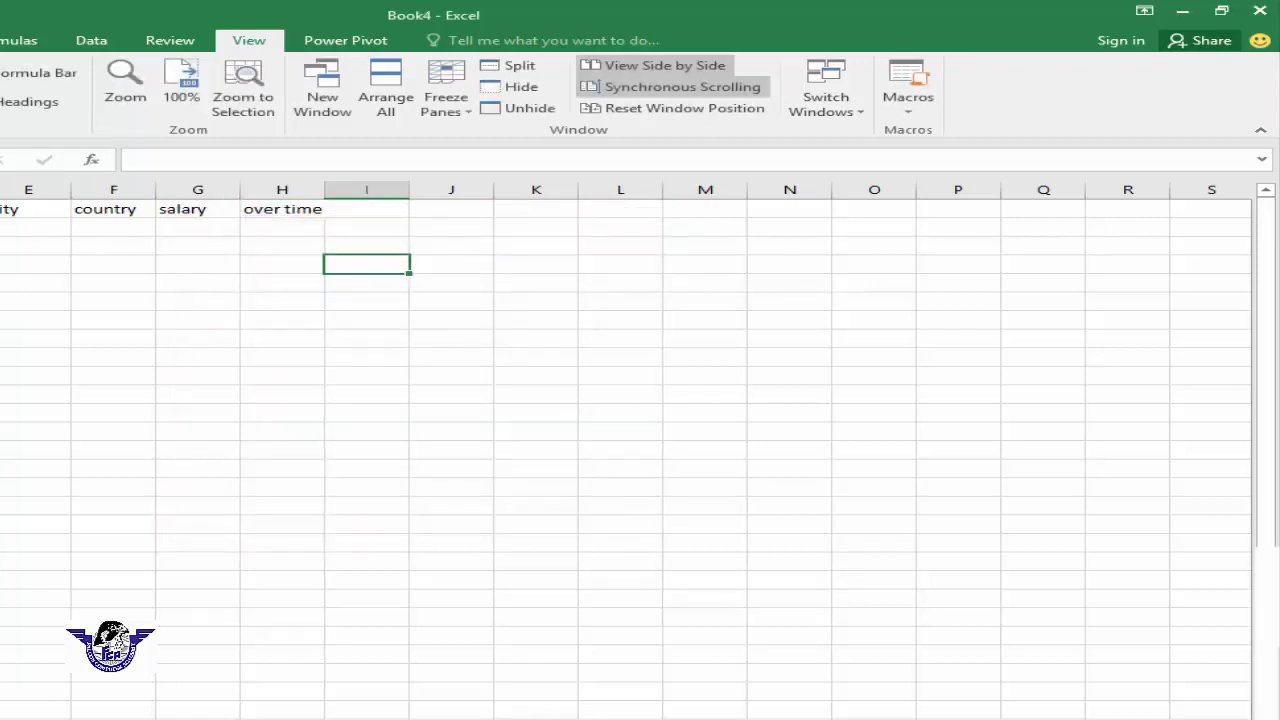
- Scroll down through Book4's worksheet
scroll(270, 715, down, 5)
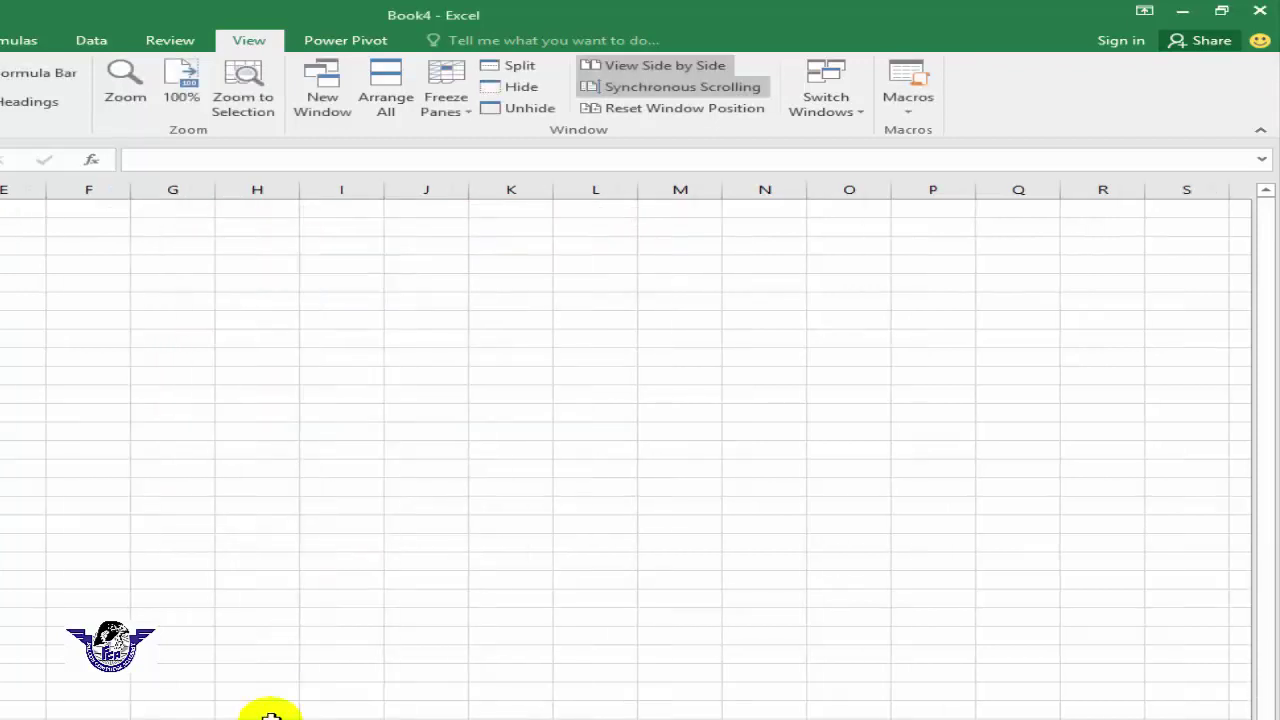